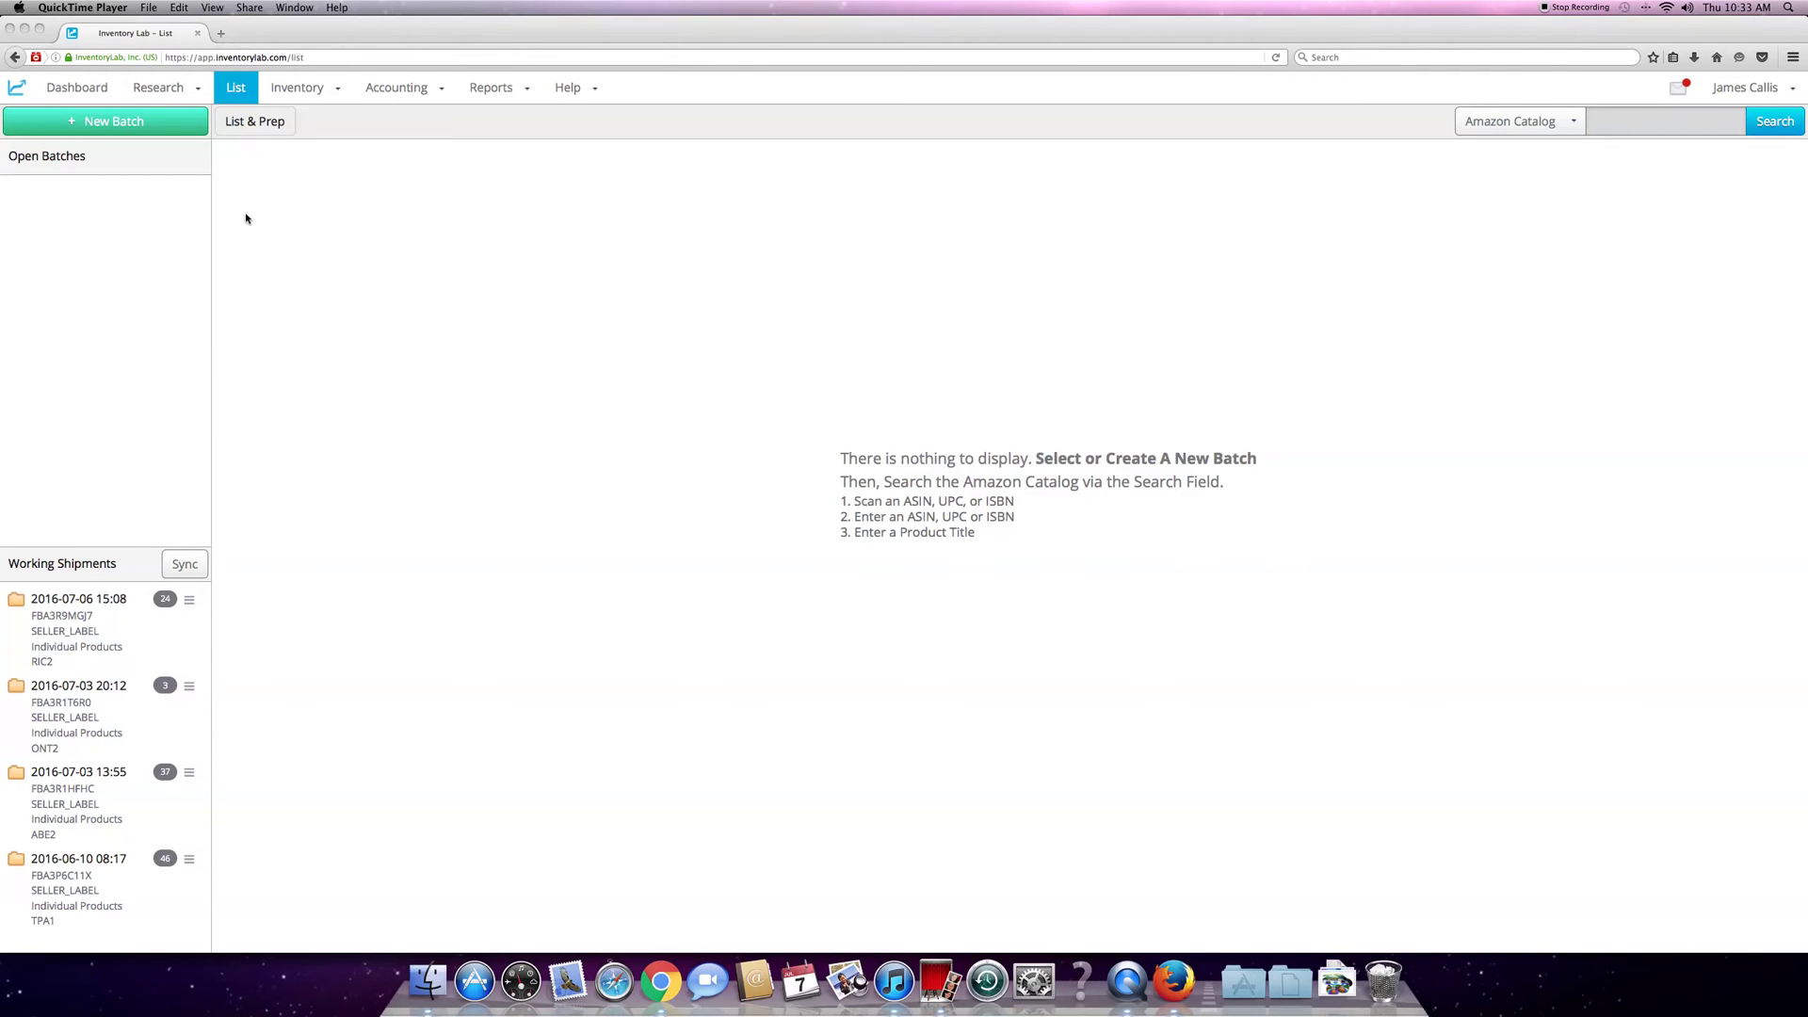
pyautogui.click(164, 122)
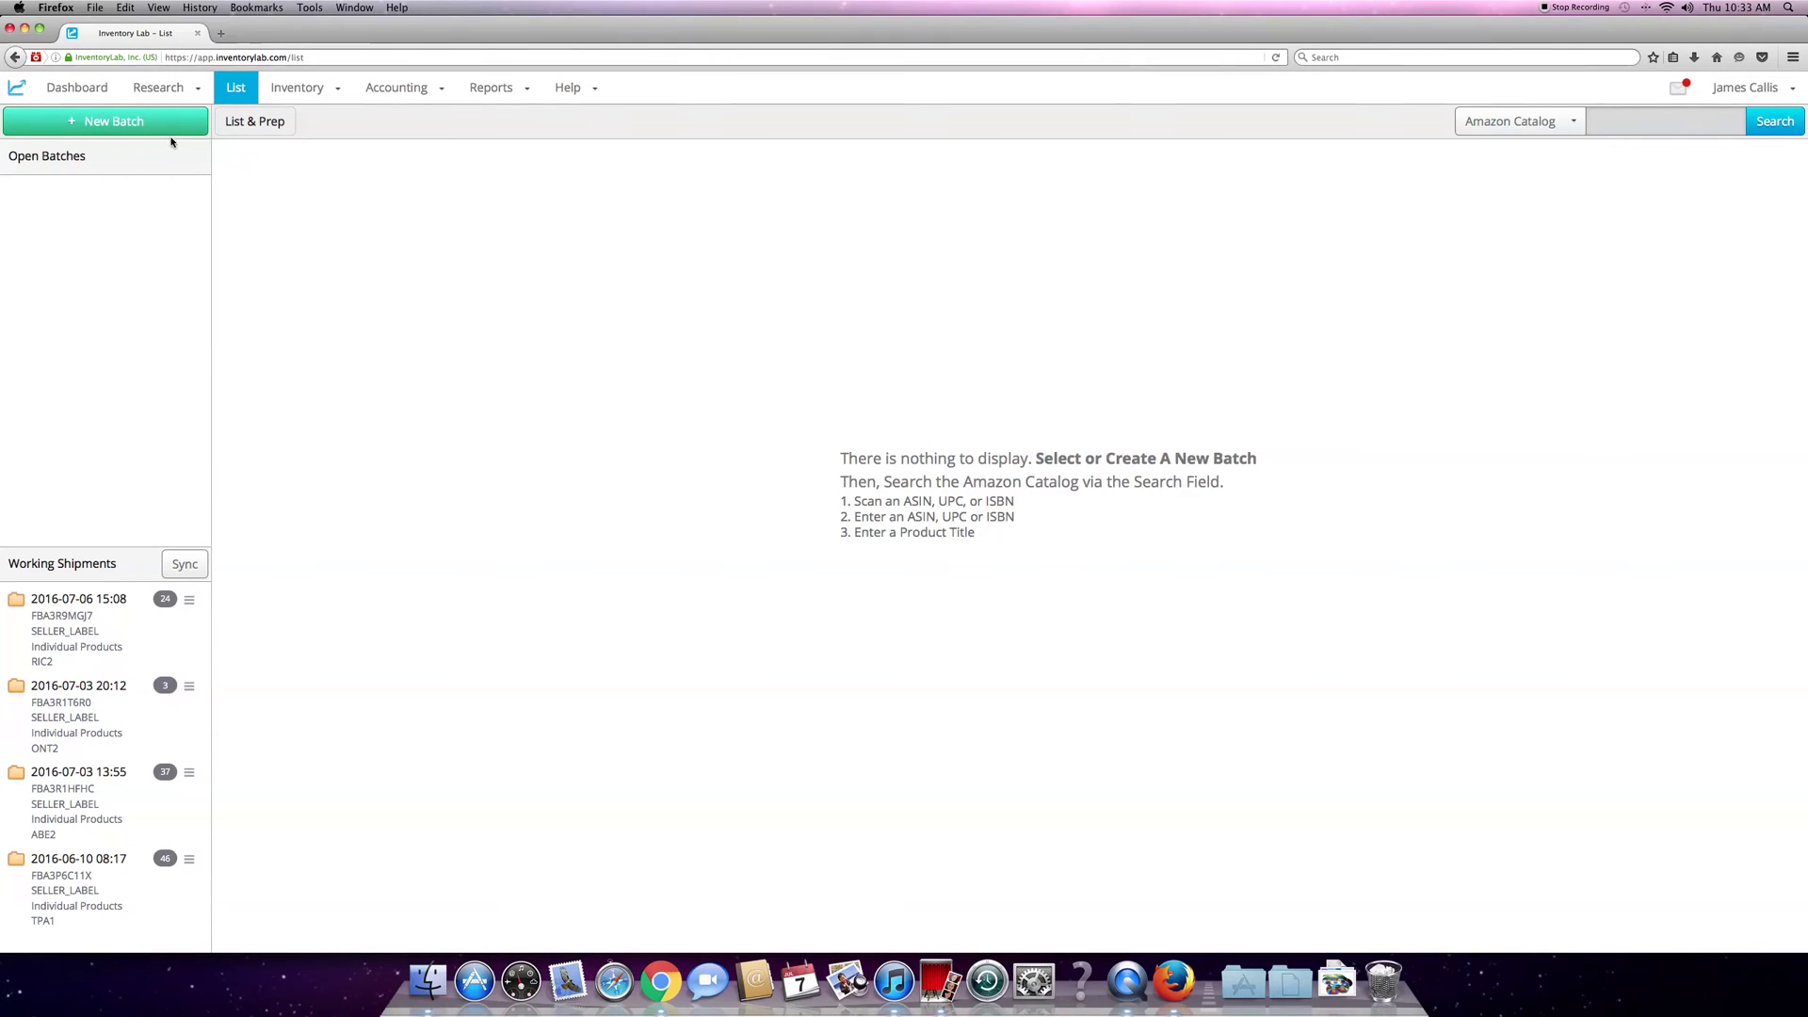
pyautogui.click(170, 126)
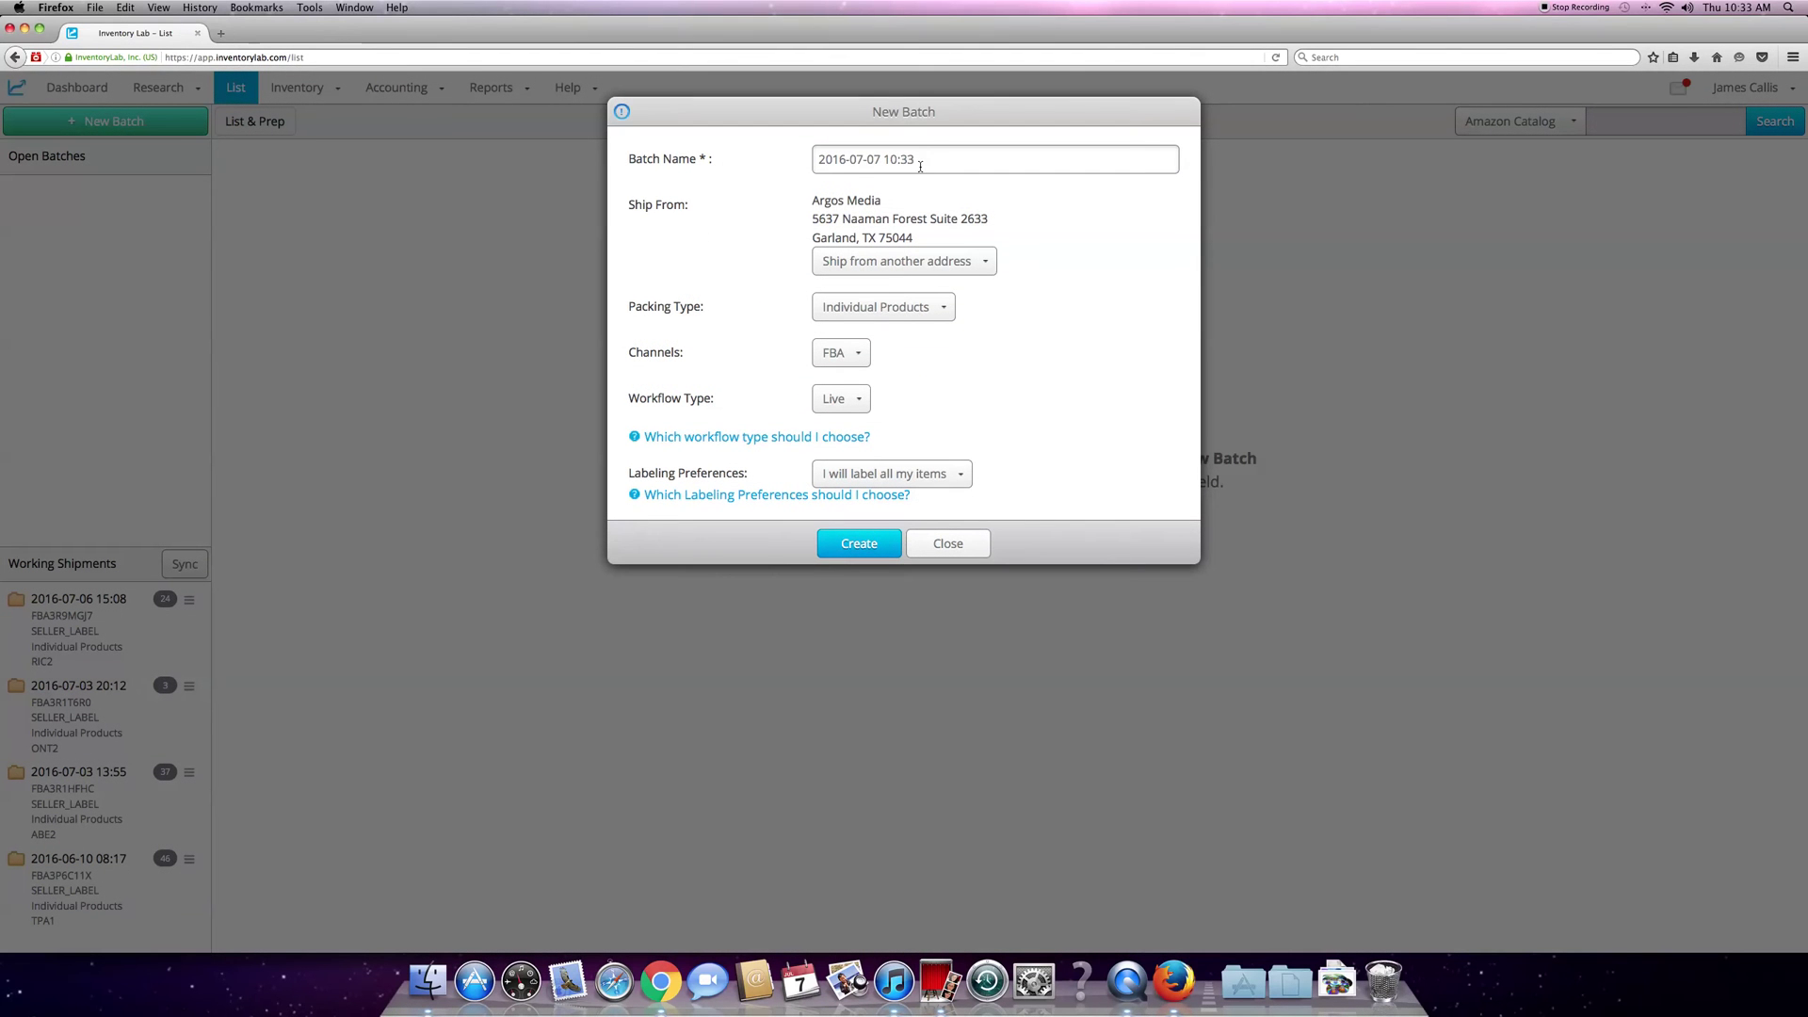
pyautogui.click(985, 264)
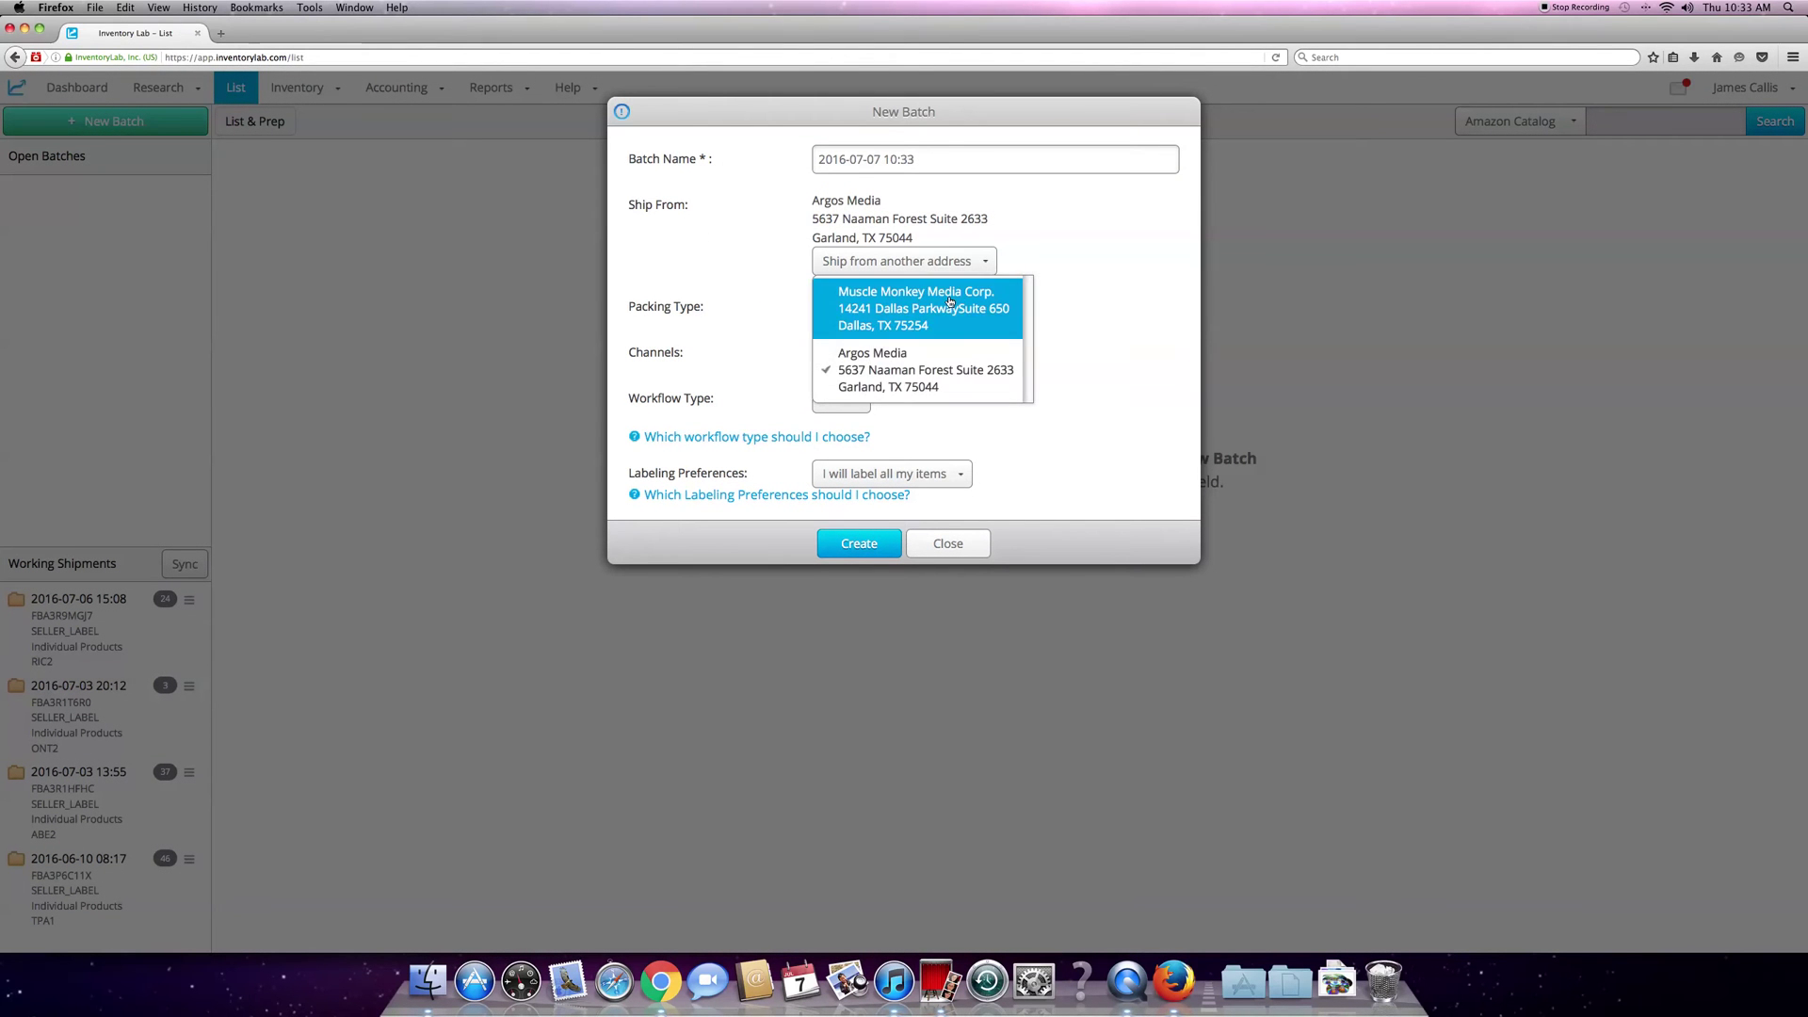
pyautogui.click(950, 301)
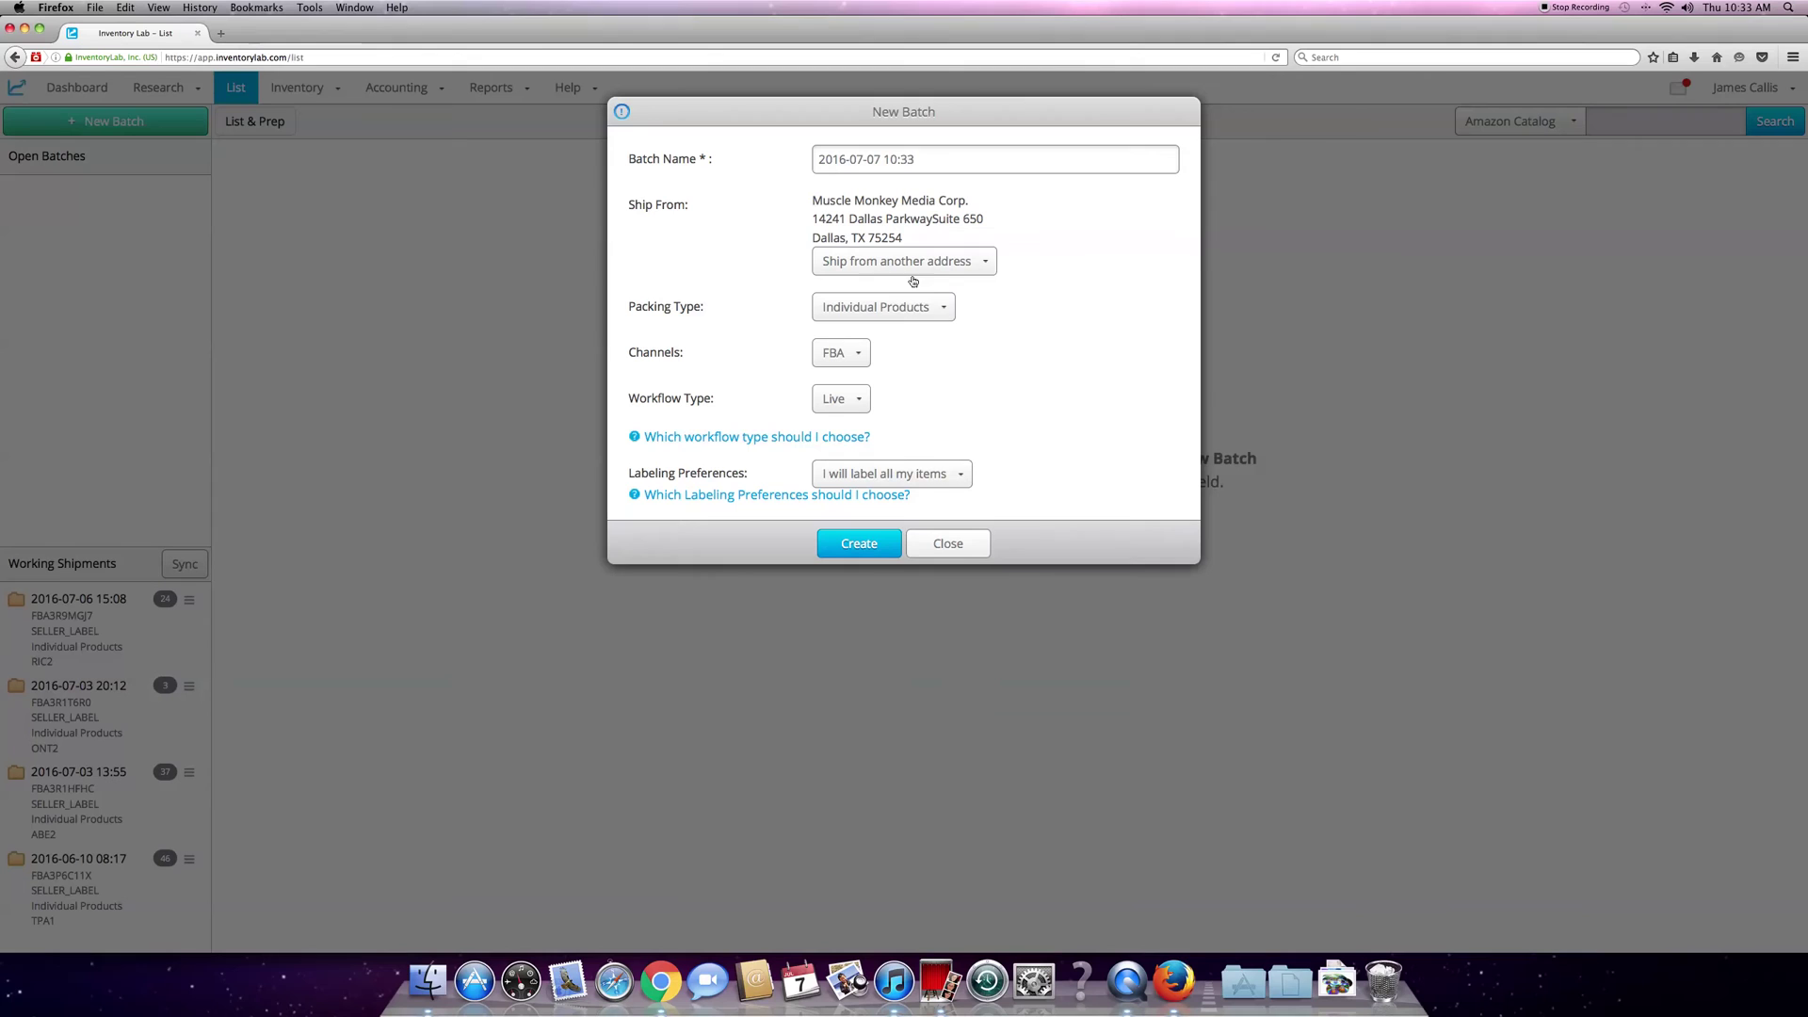
pyautogui.click(945, 311)
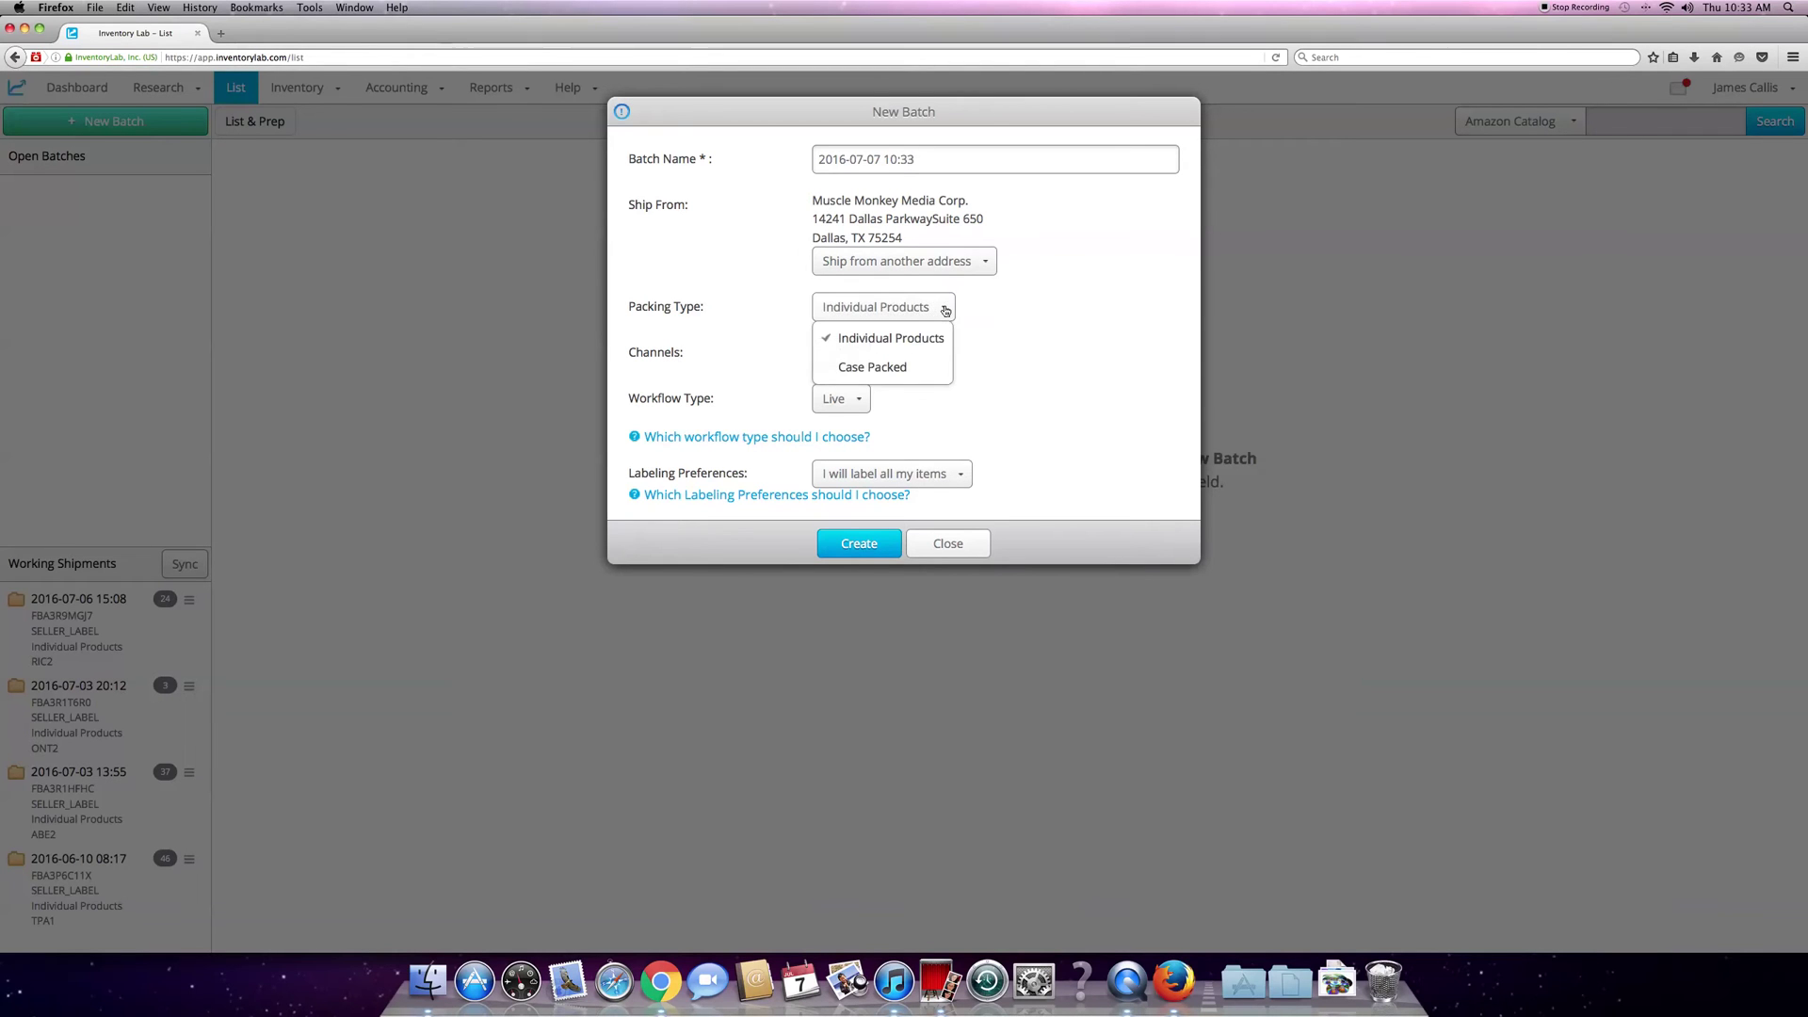
pyautogui.click(992, 326)
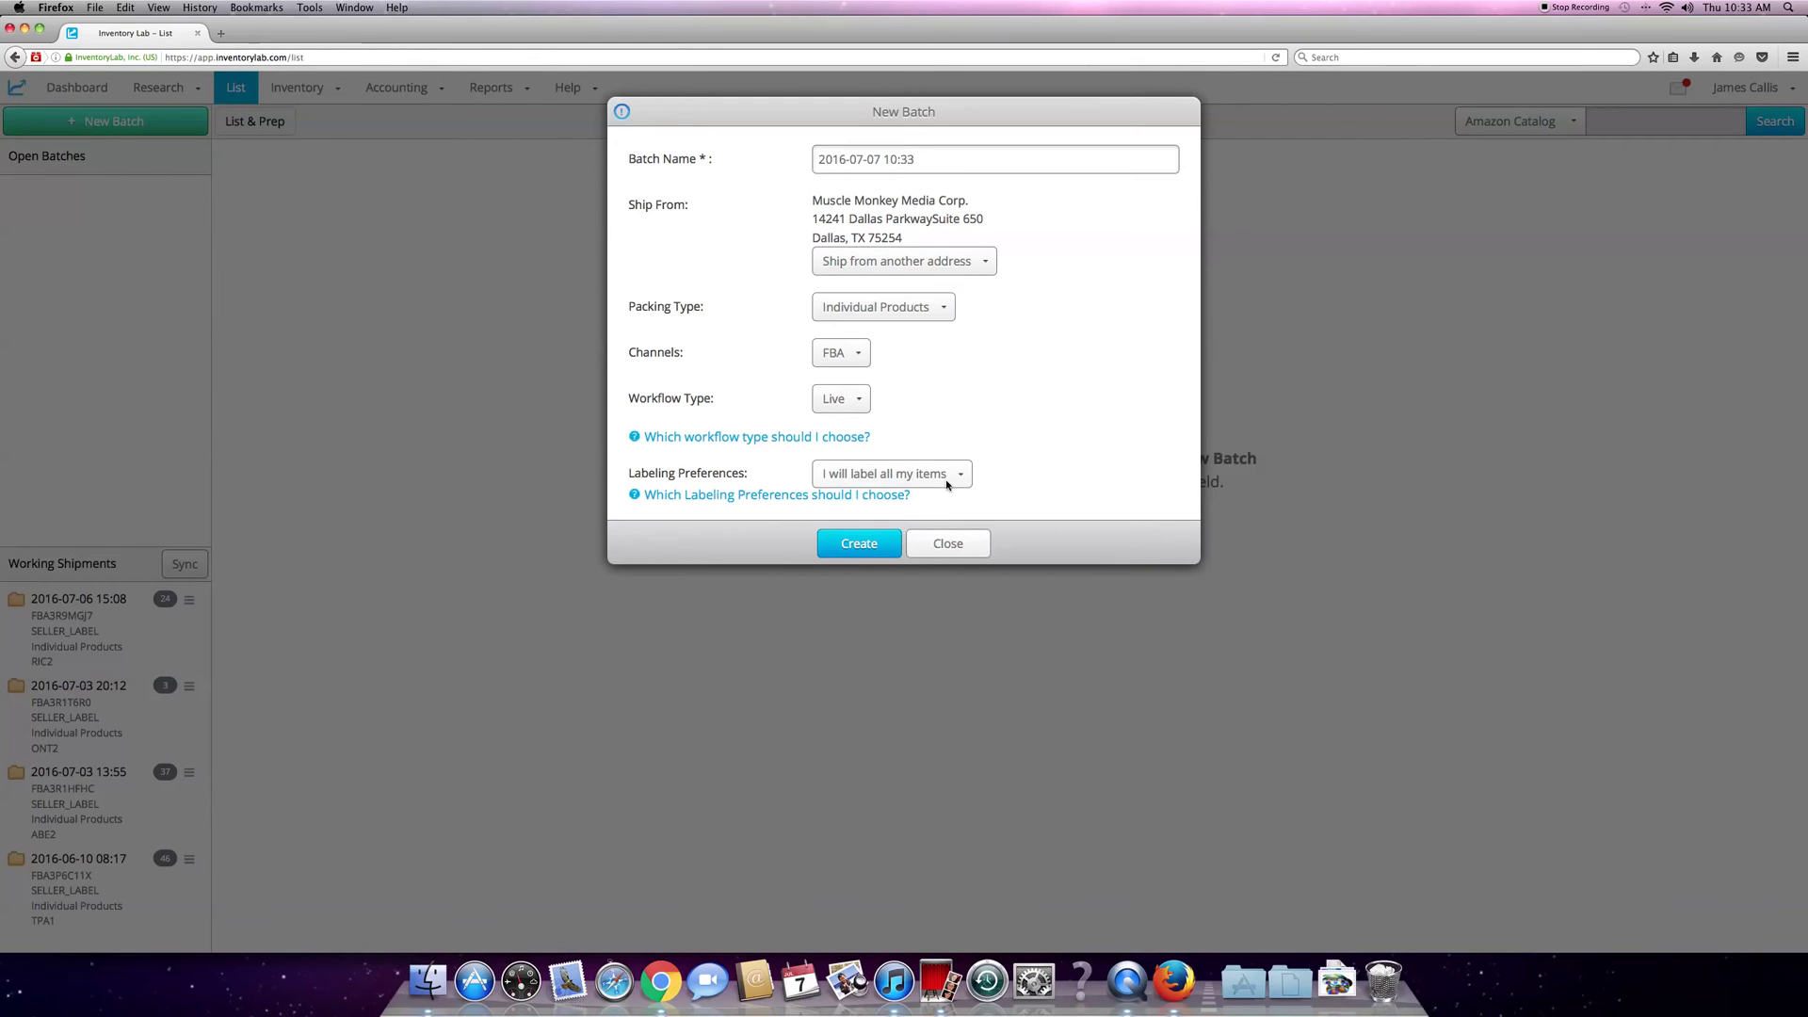
pyautogui.click(872, 550)
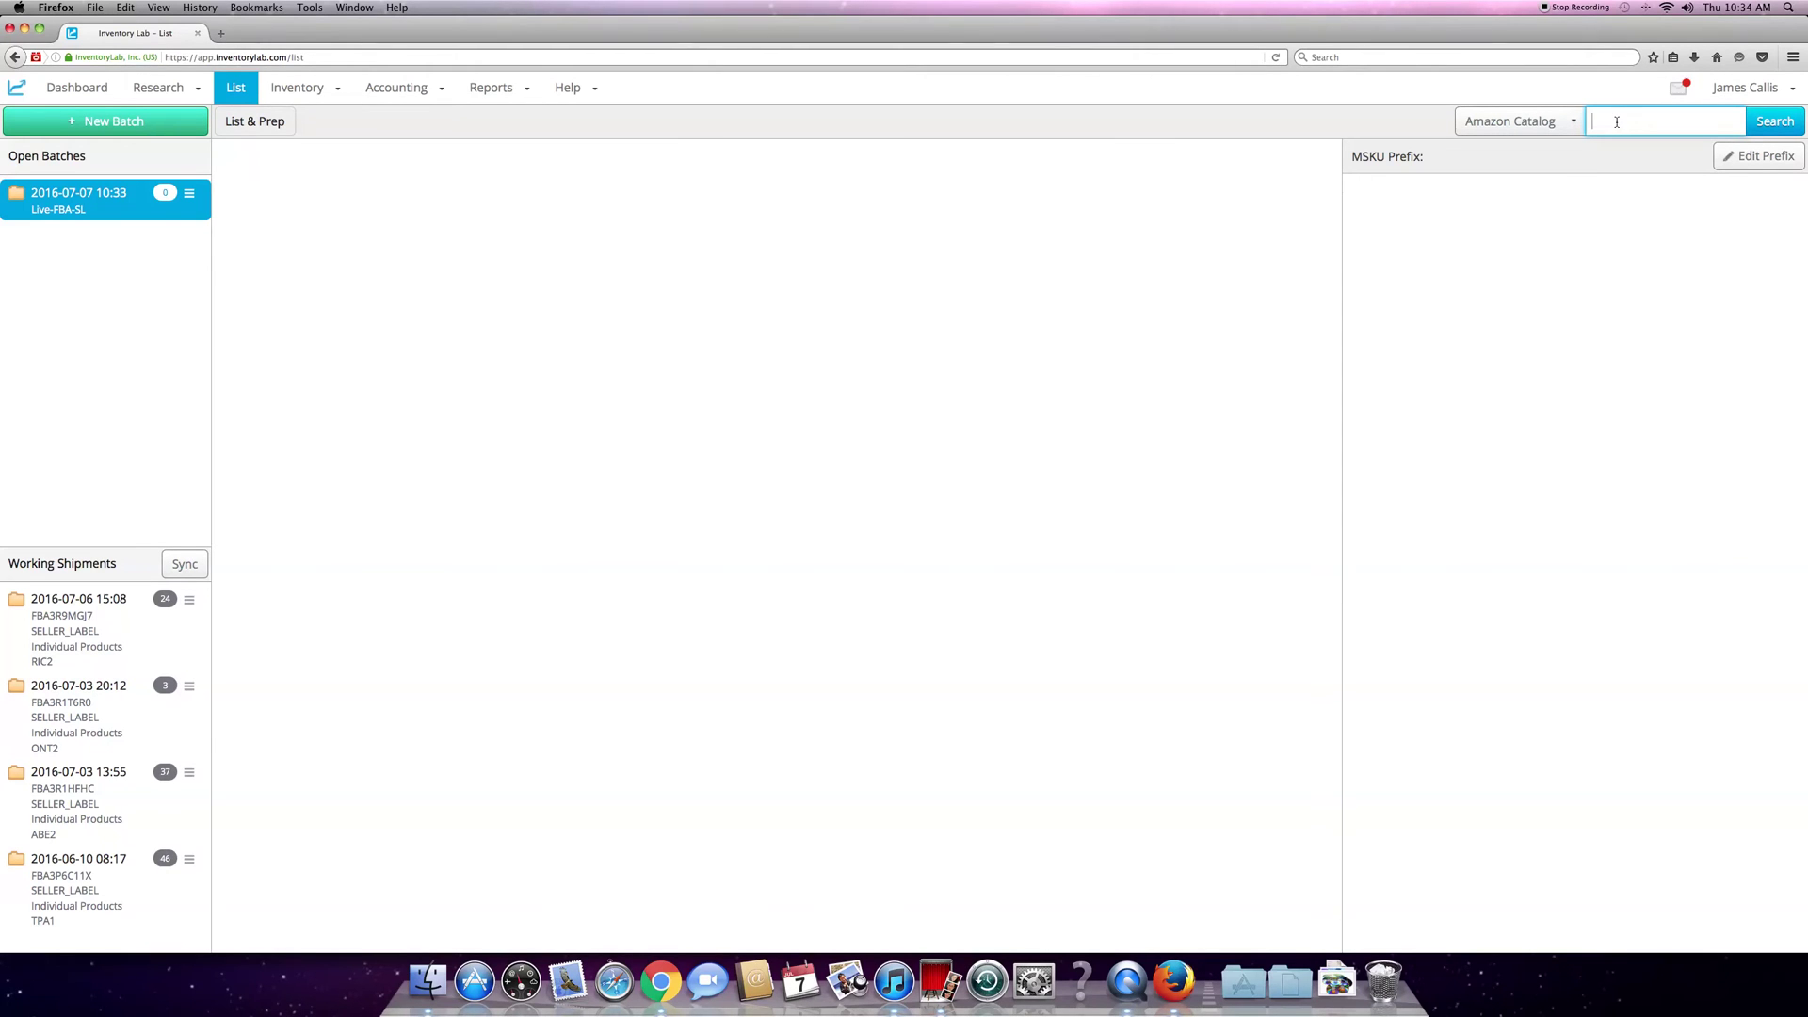
# Look up B000000OT1 in the Amazon Catalog and set the purchase date to 07/04/2016
pyautogui.write('B000000OT1')
pyautogui.press('Return')
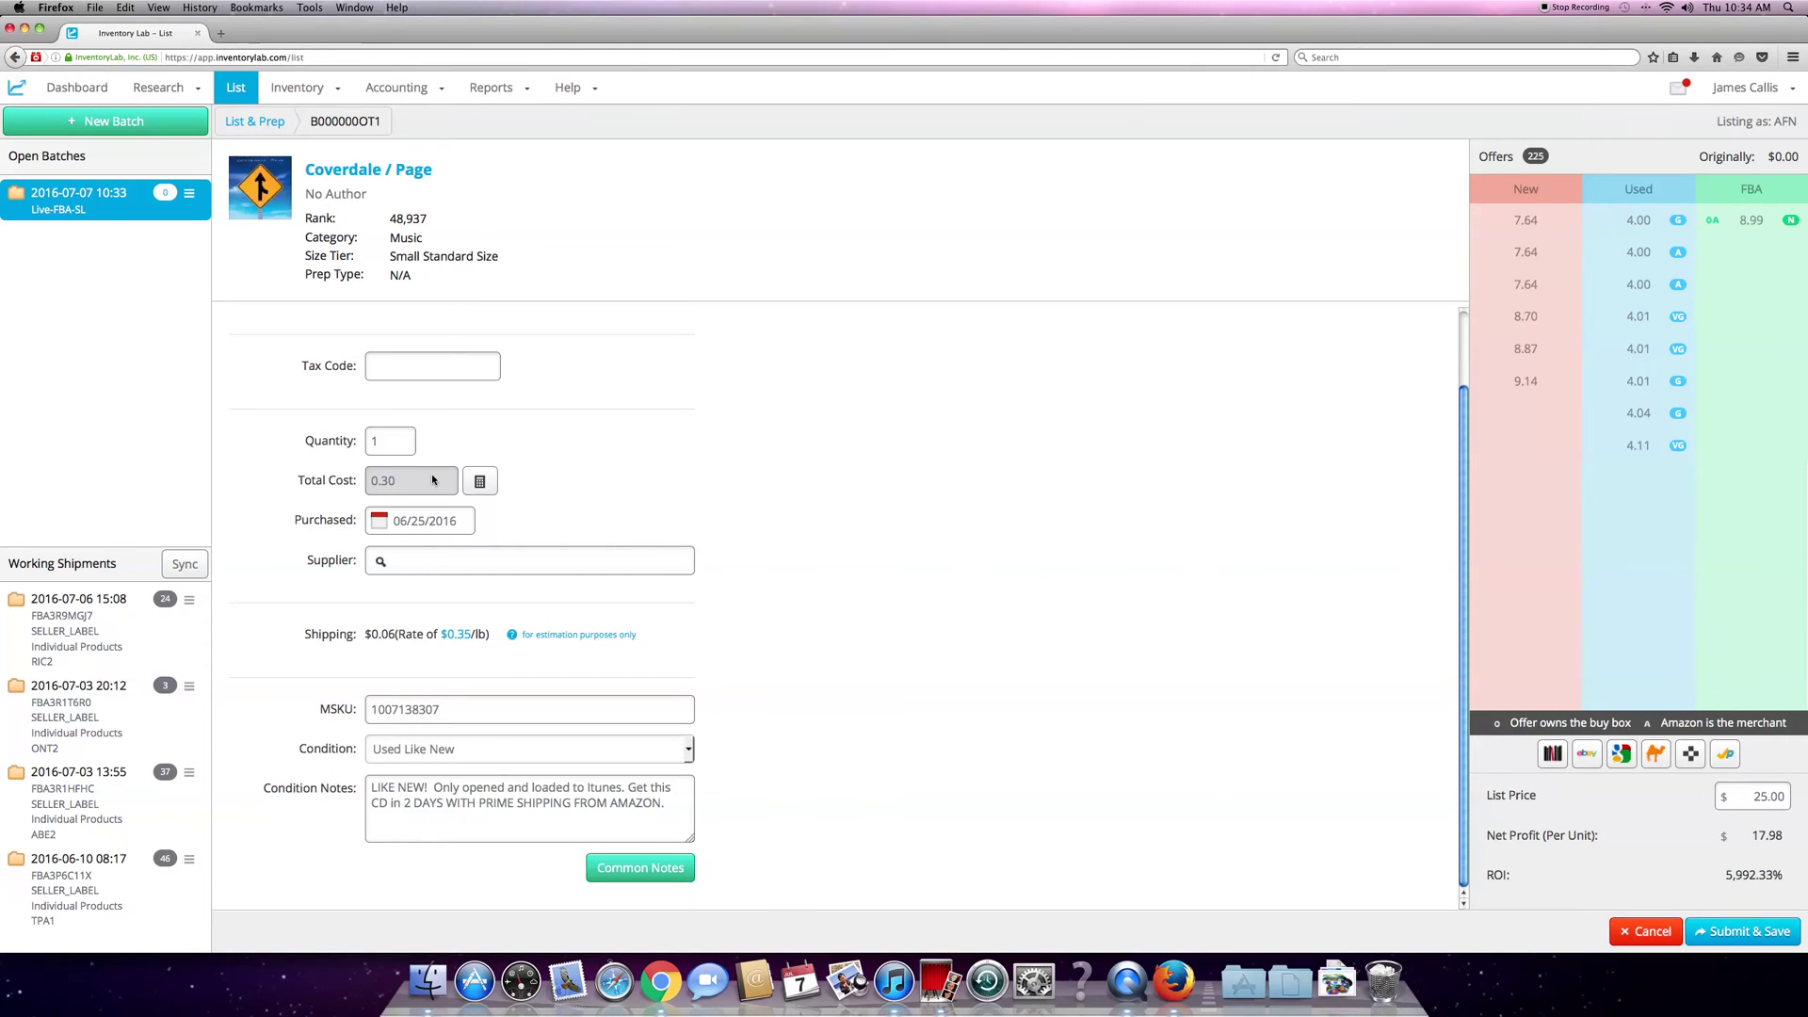
pyautogui.click(422, 524)
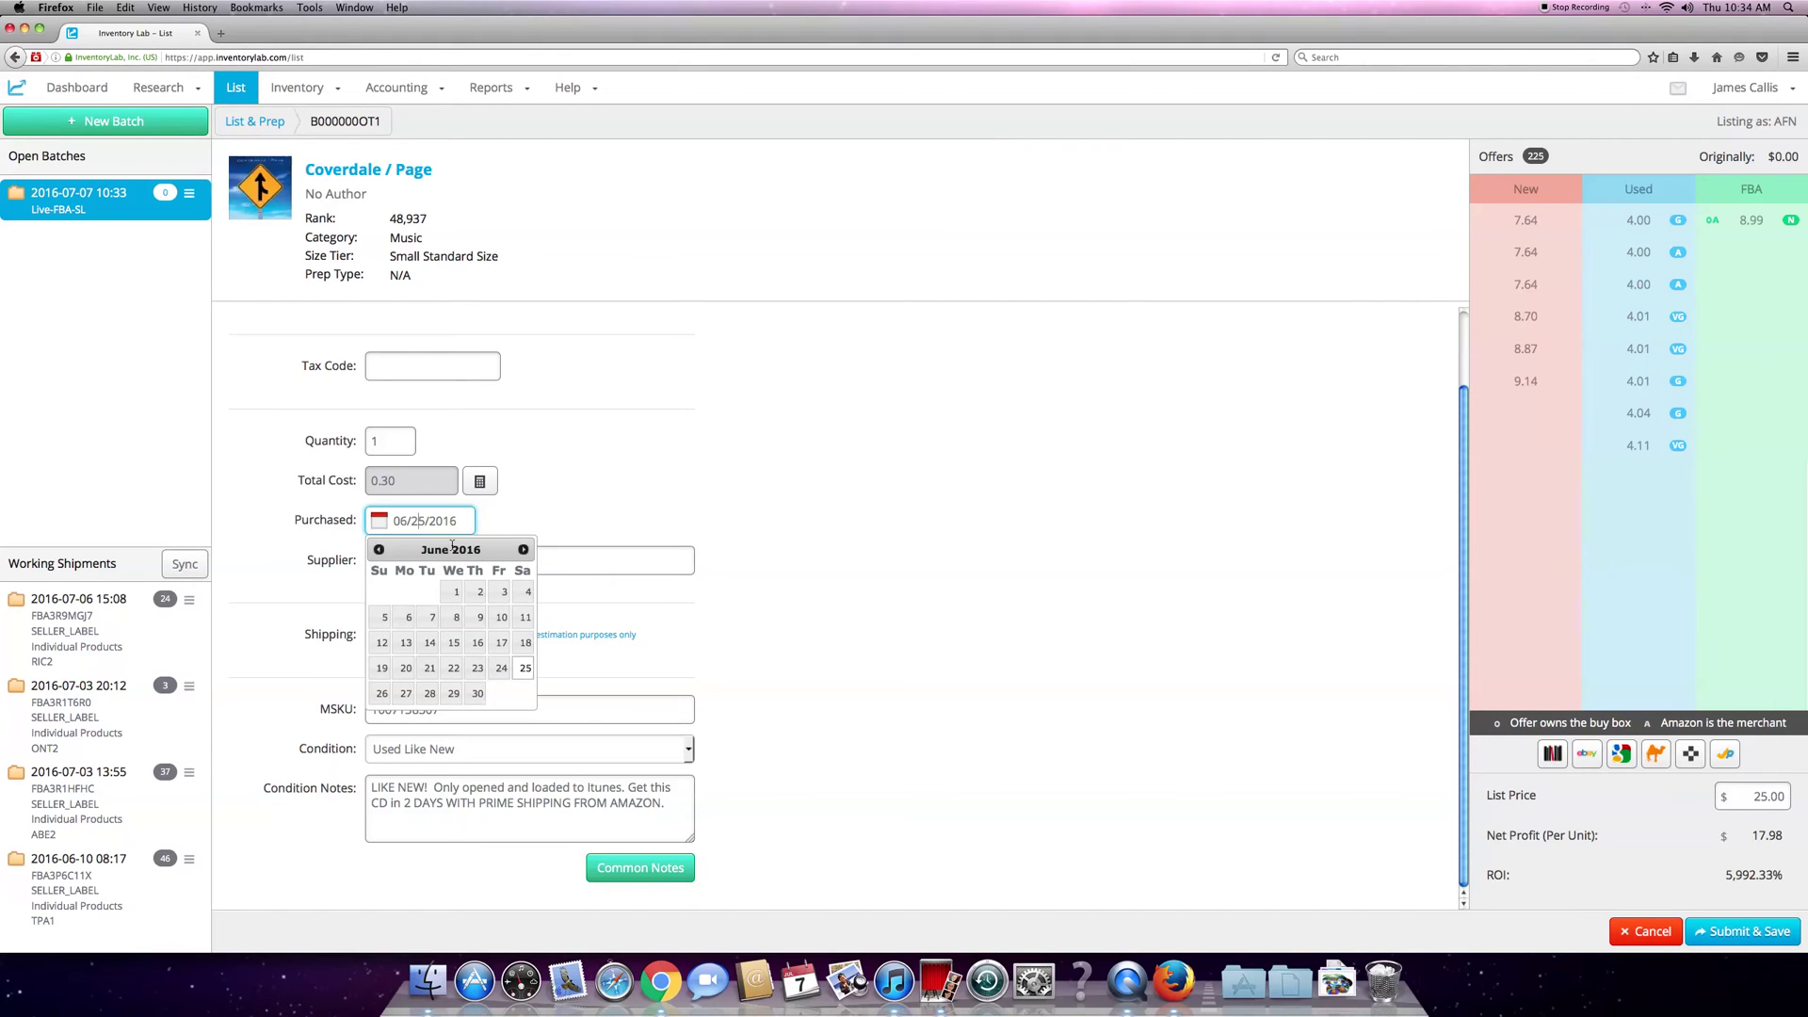
pyautogui.click(525, 549)
pyautogui.click(406, 620)
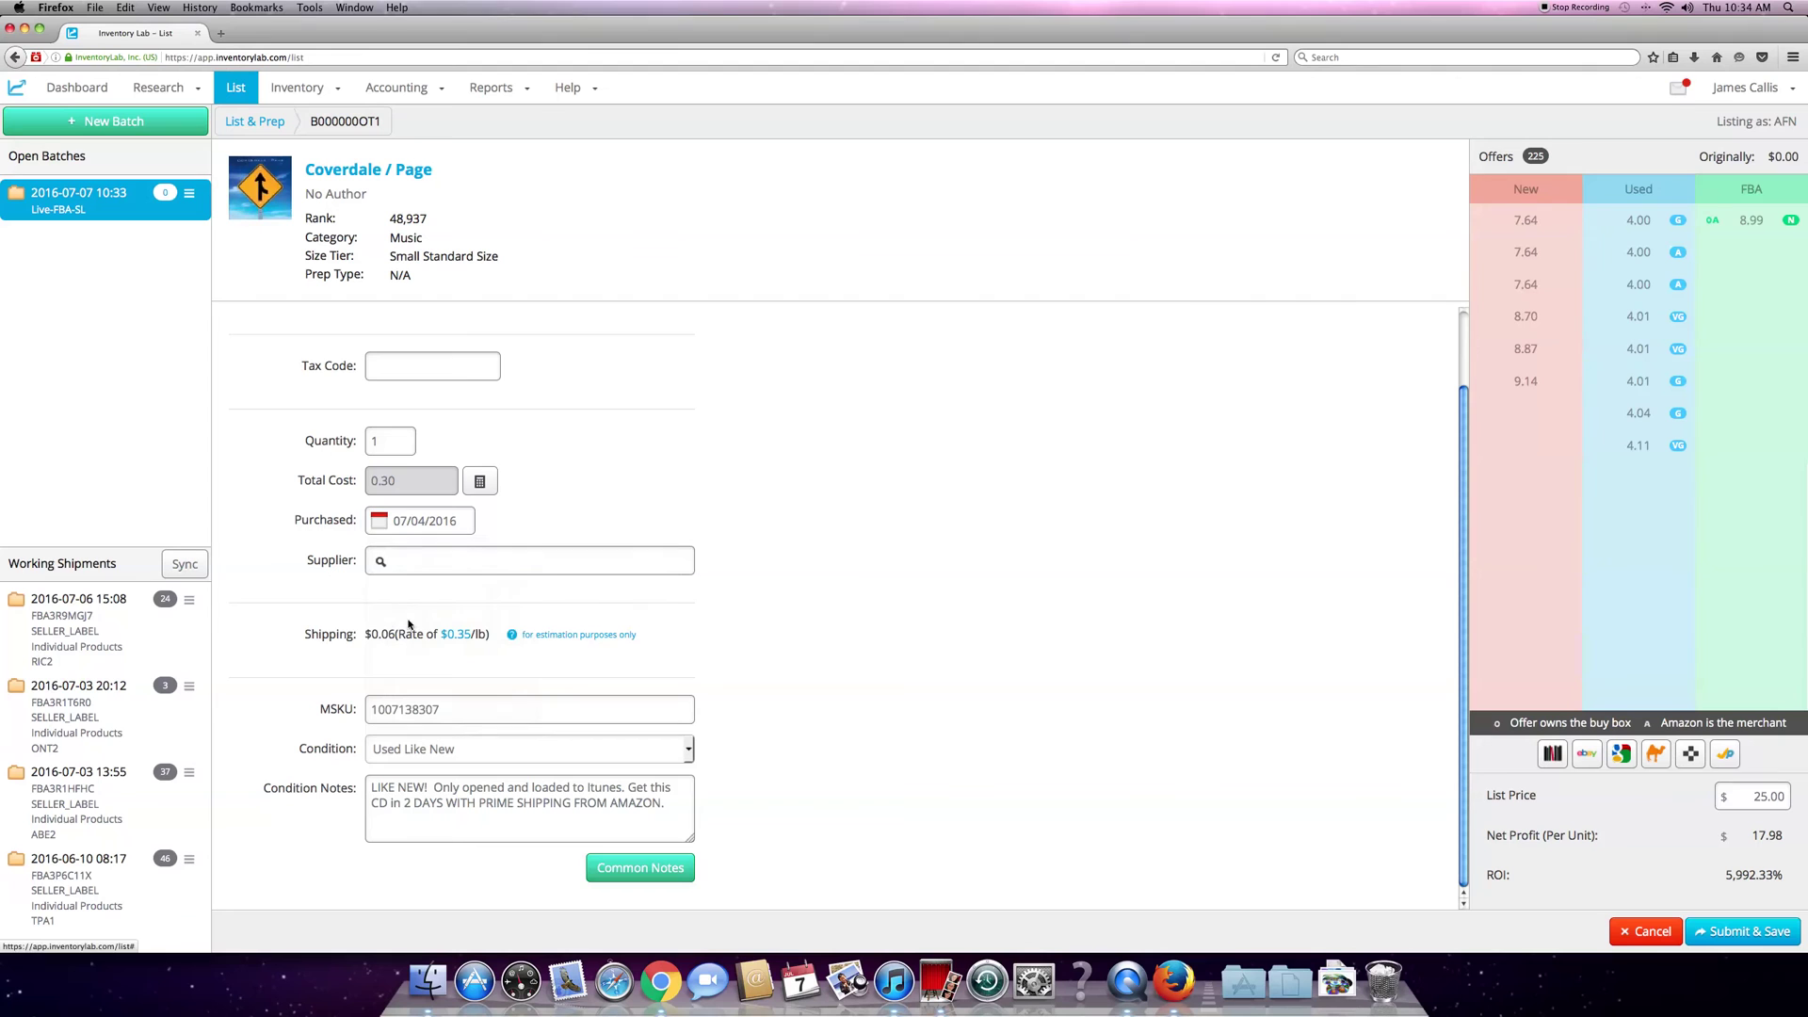
# Choose Half Price Books as the supplier
pyautogui.click(464, 521)
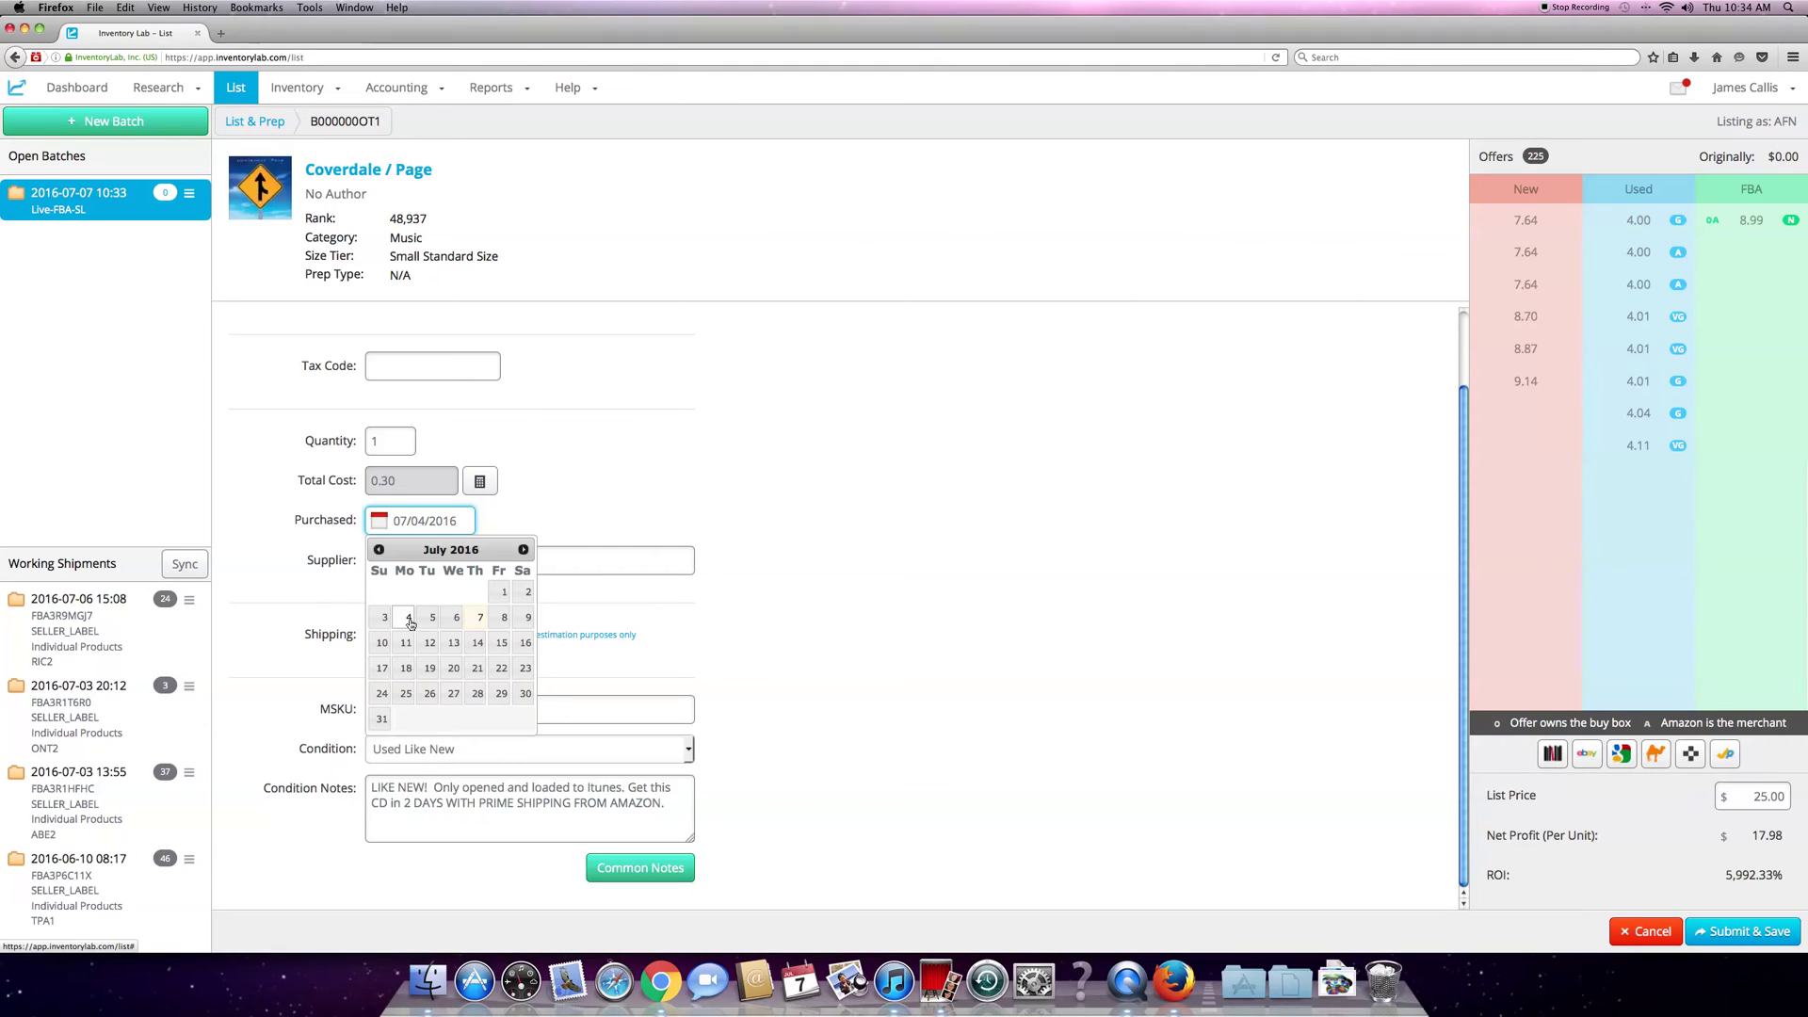
pyautogui.press('Tab')
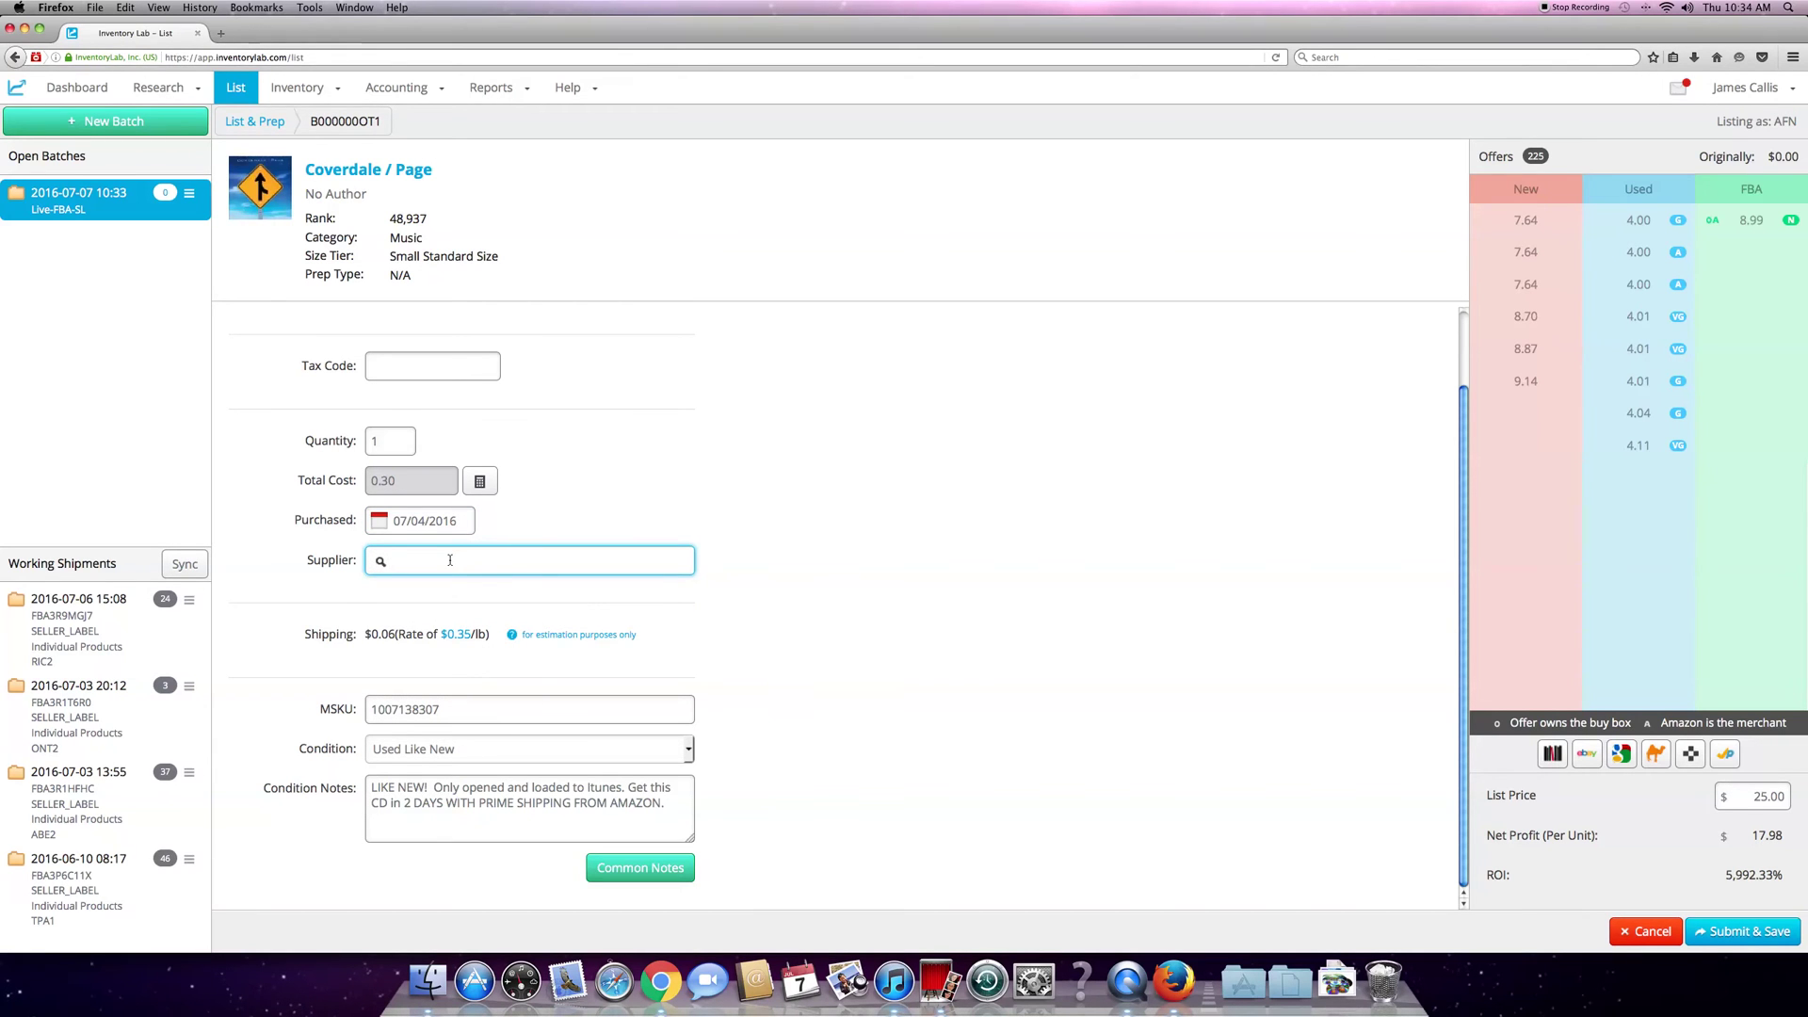
pyautogui.write('h')
pyautogui.click(437, 592)
# In Settings, review default condition notes for Used Like New, Collectible Very Good, Used Good and Collectible Acceptable
pyautogui.click(1789, 90)
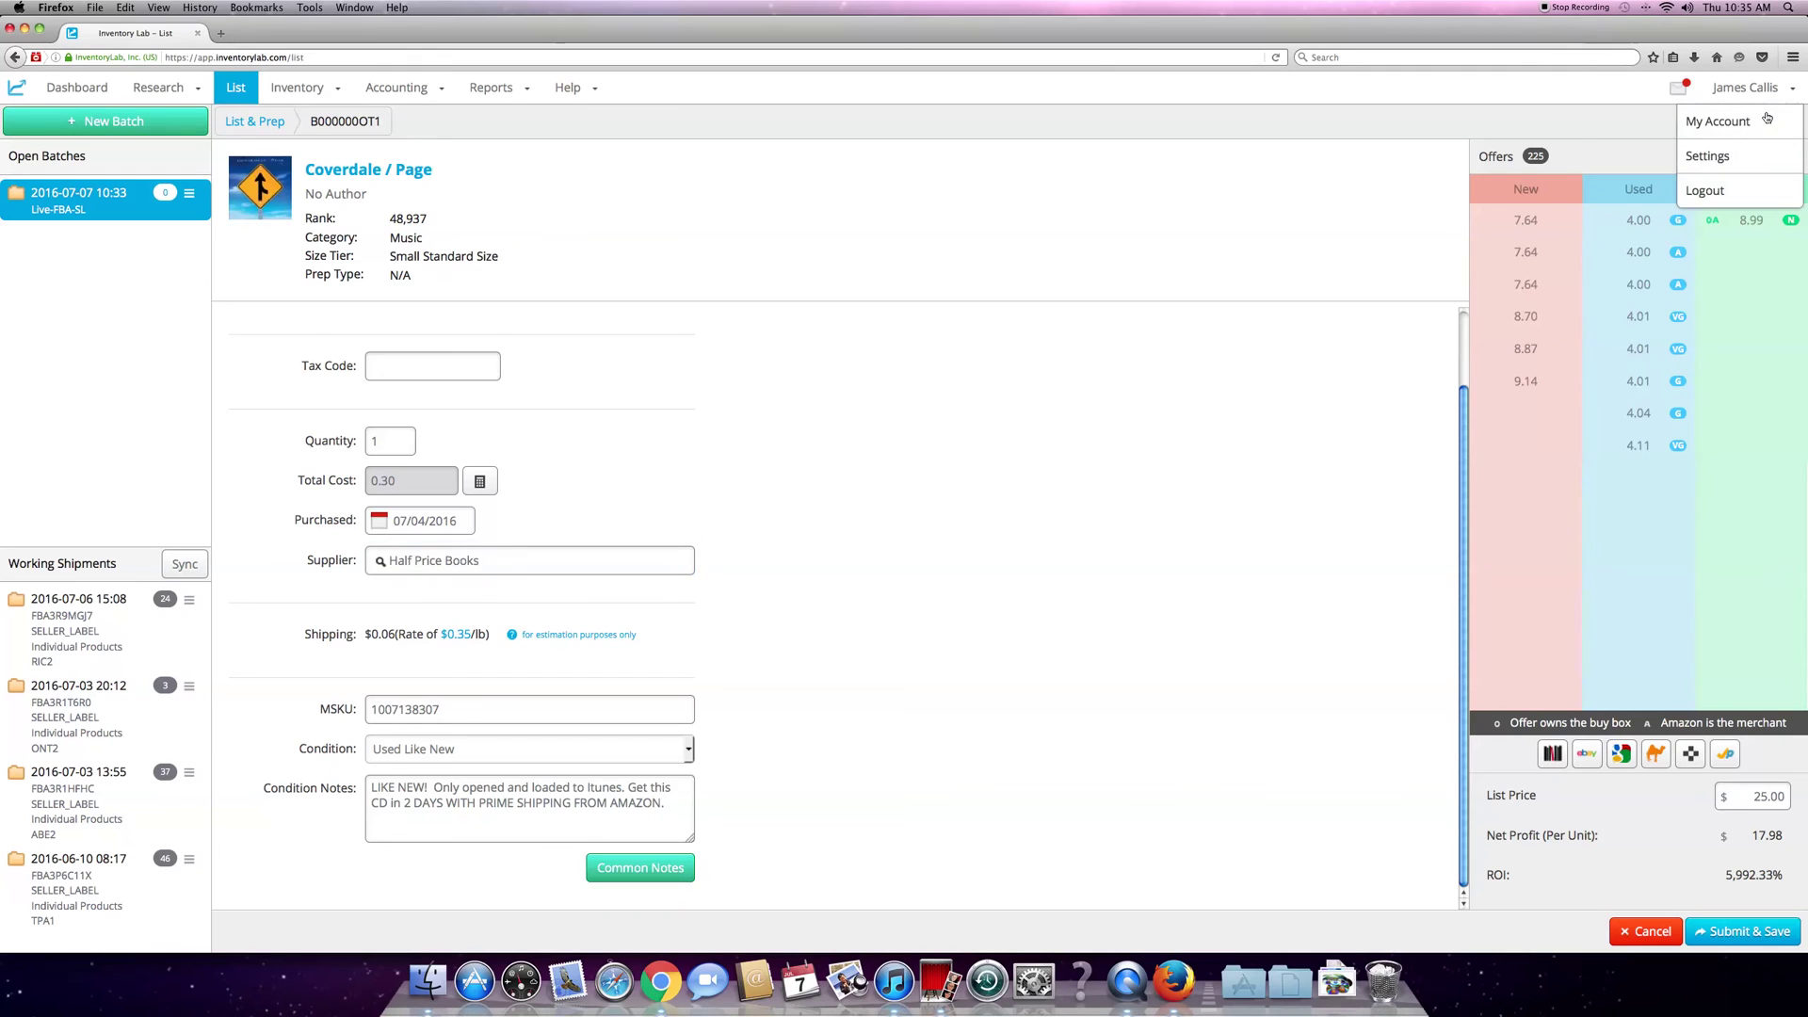
pyautogui.click(1718, 155)
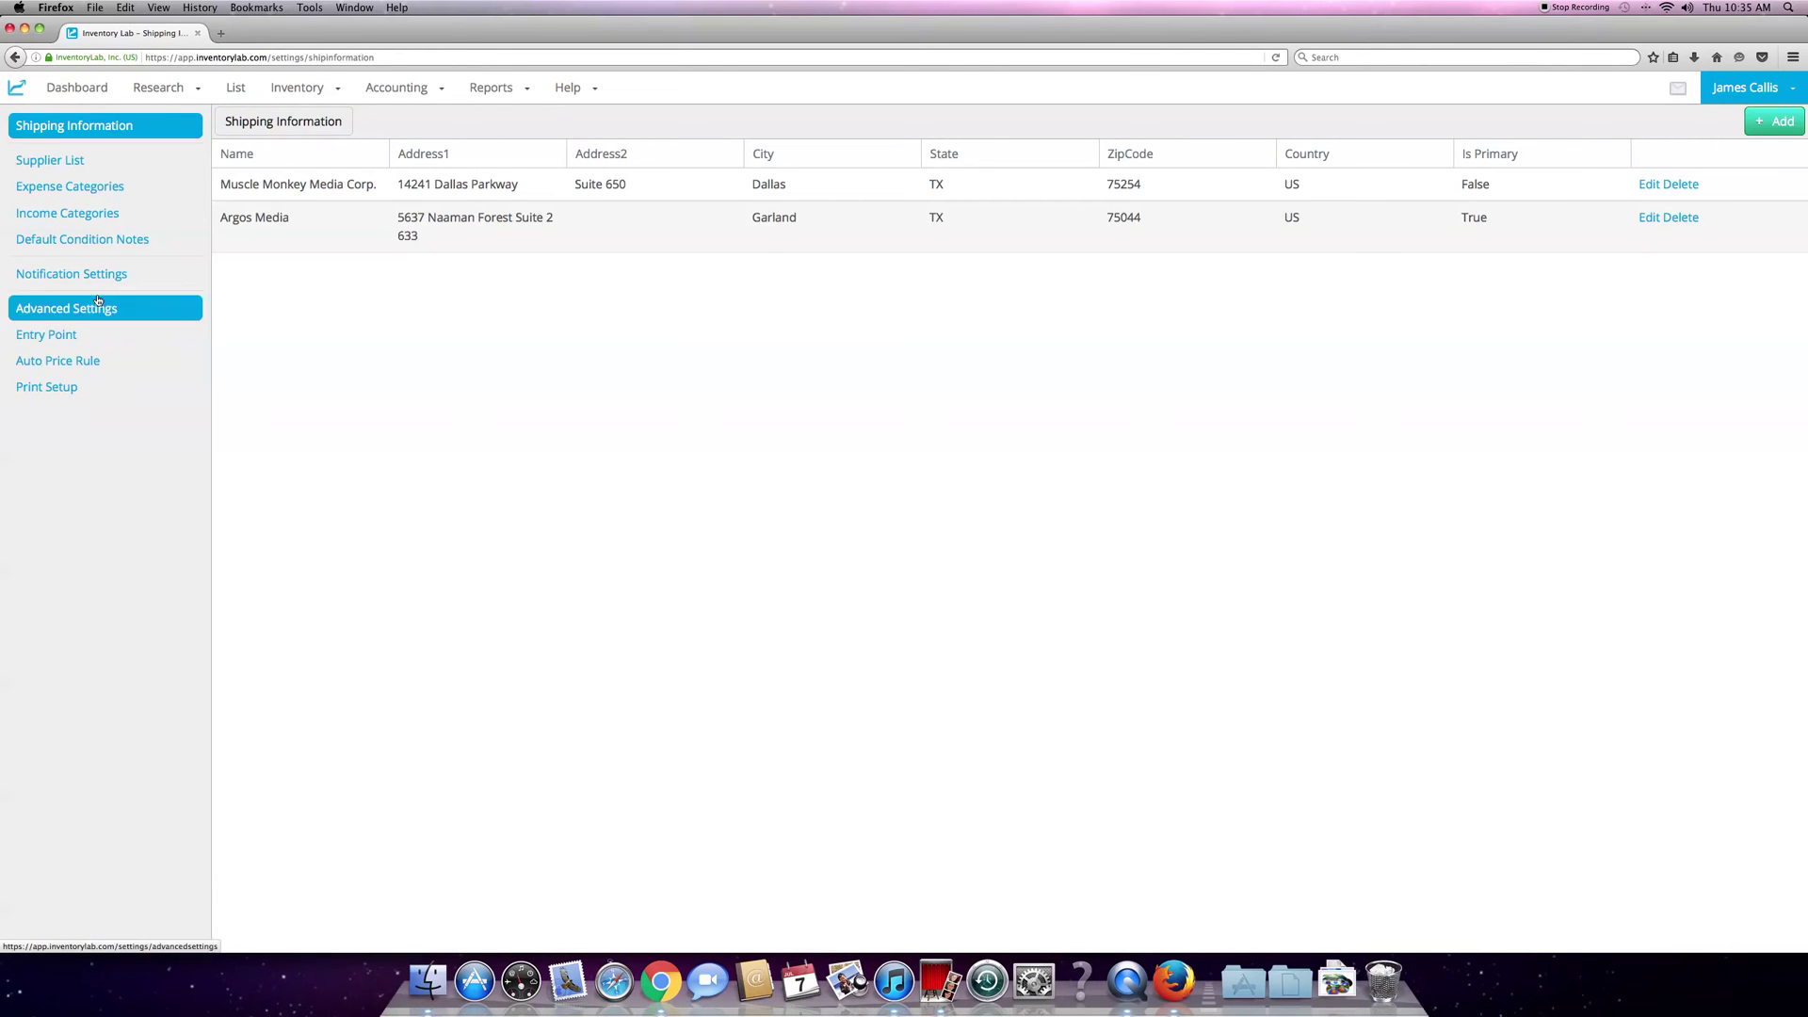
pyautogui.click(107, 247)
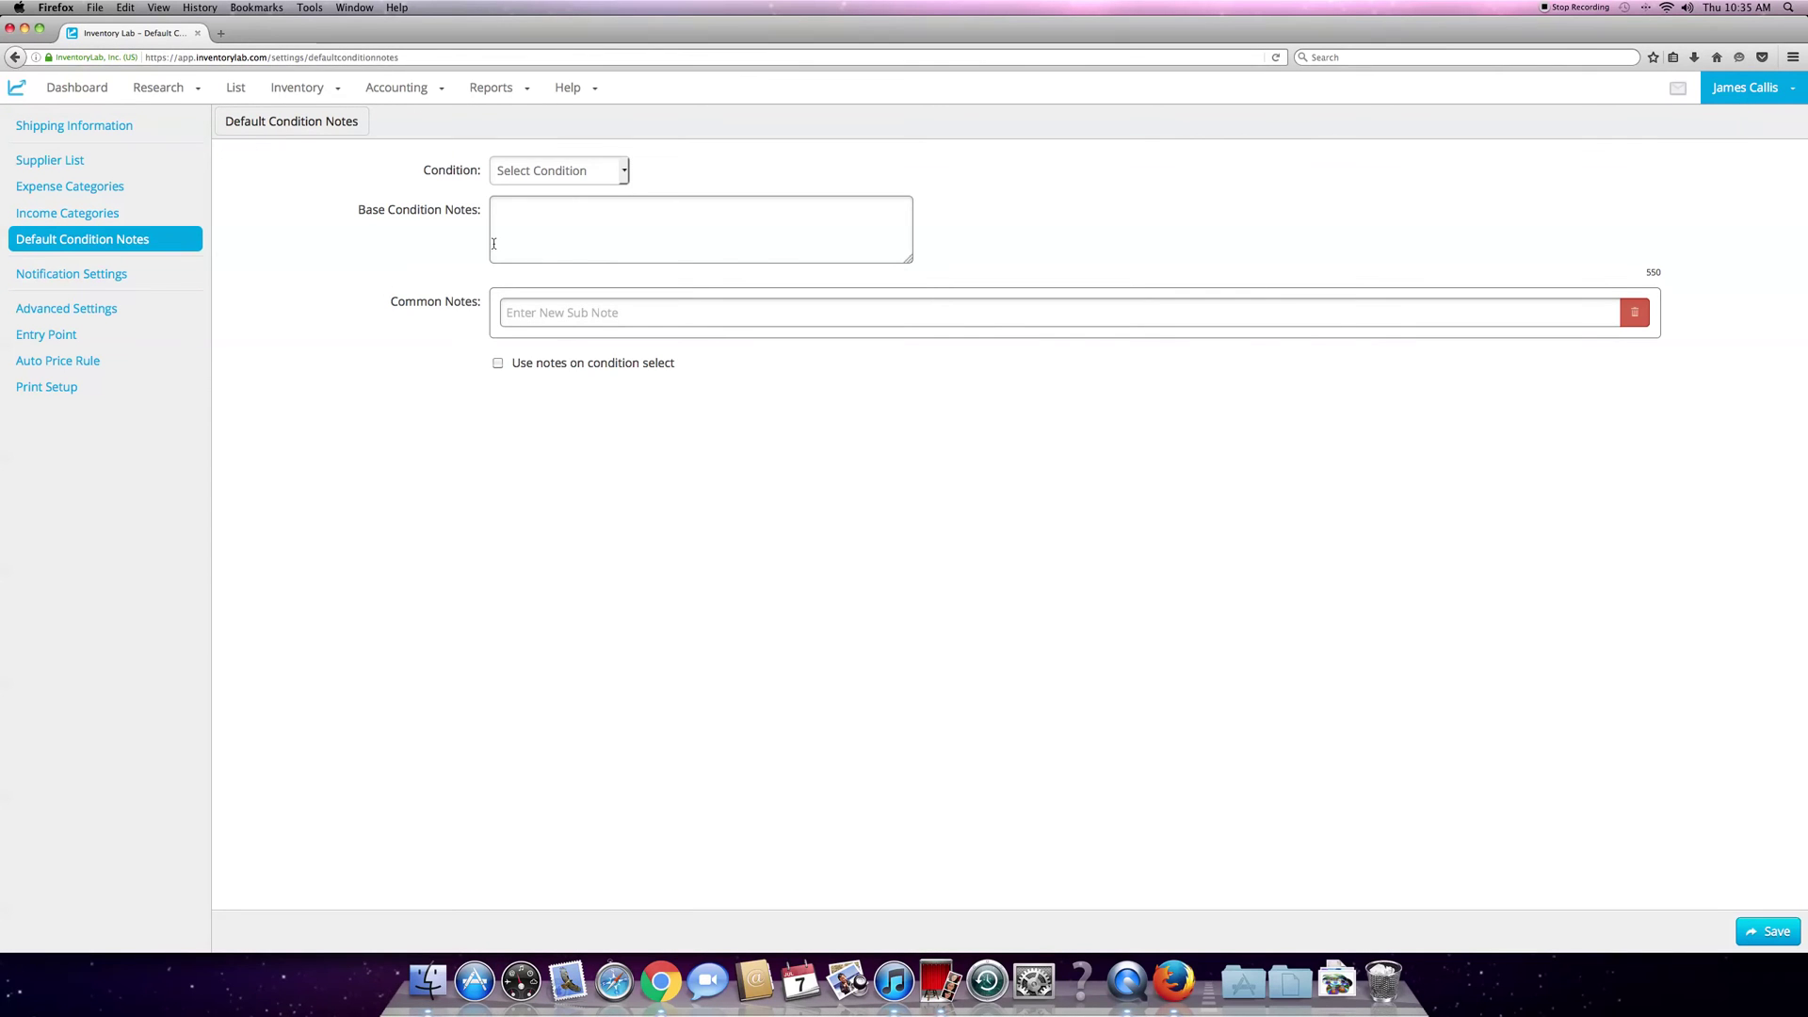
pyautogui.click(625, 173)
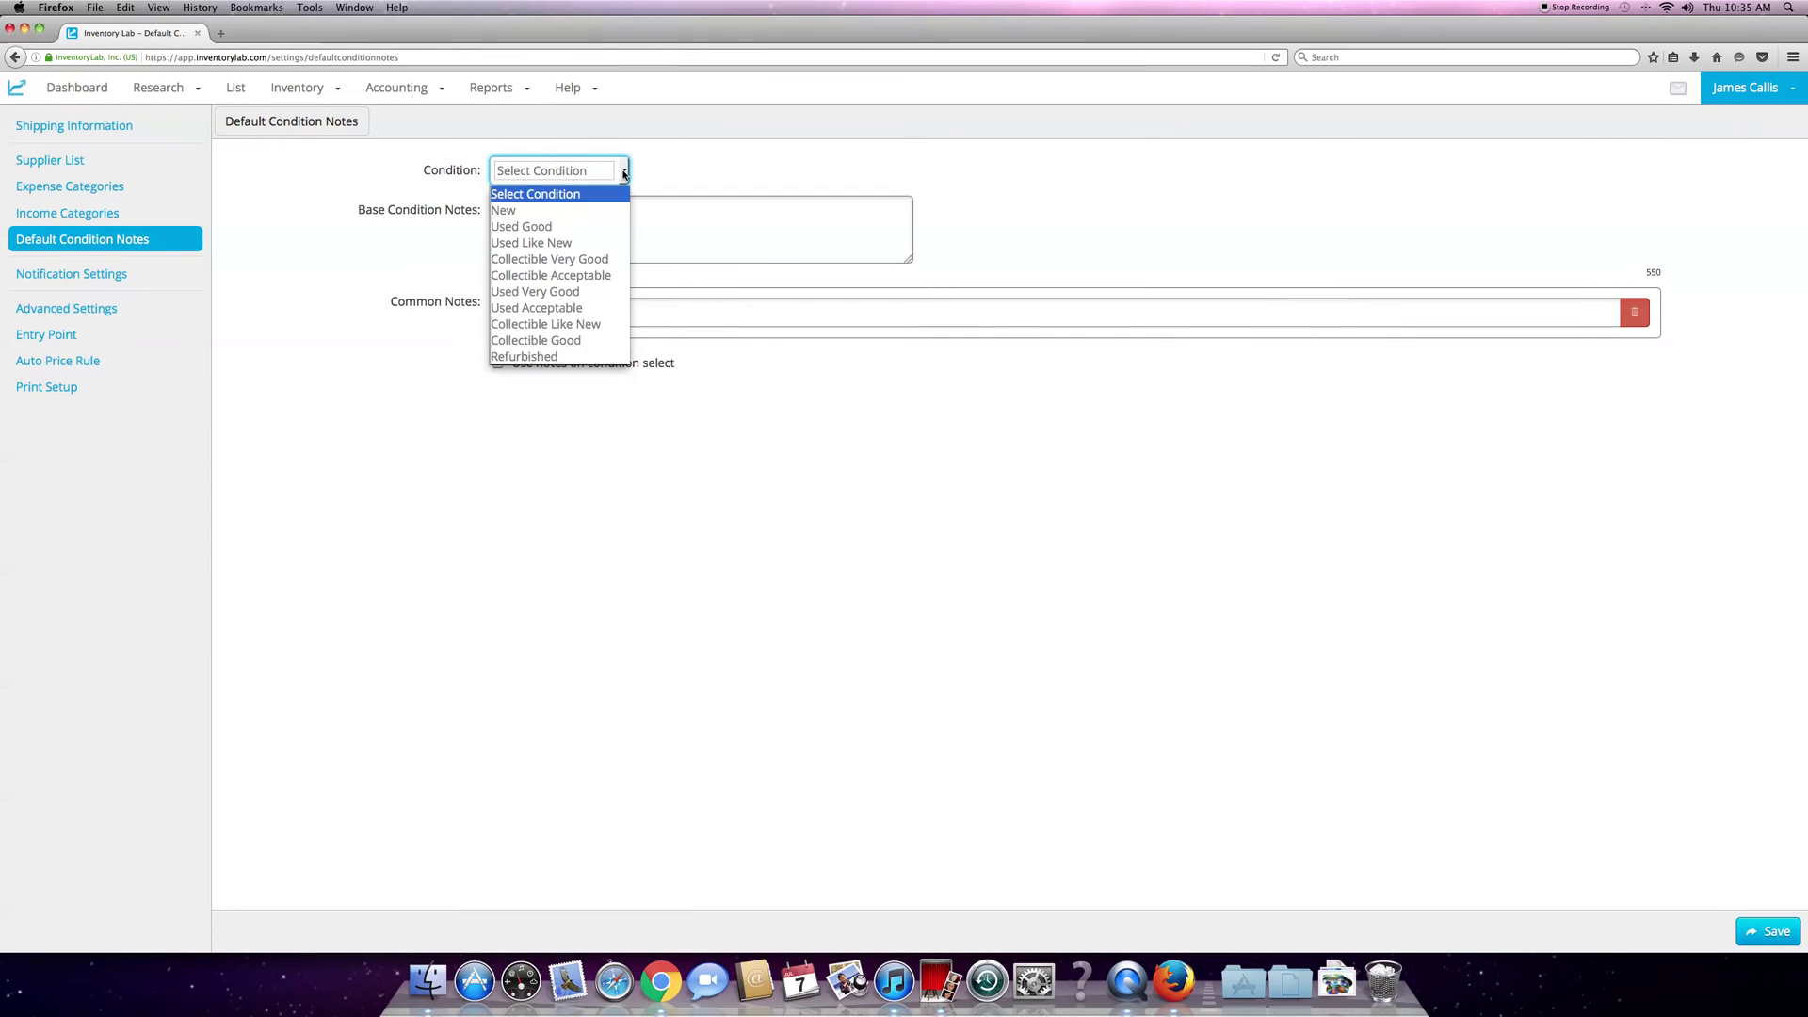
pyautogui.click(604, 242)
pyautogui.click(629, 180)
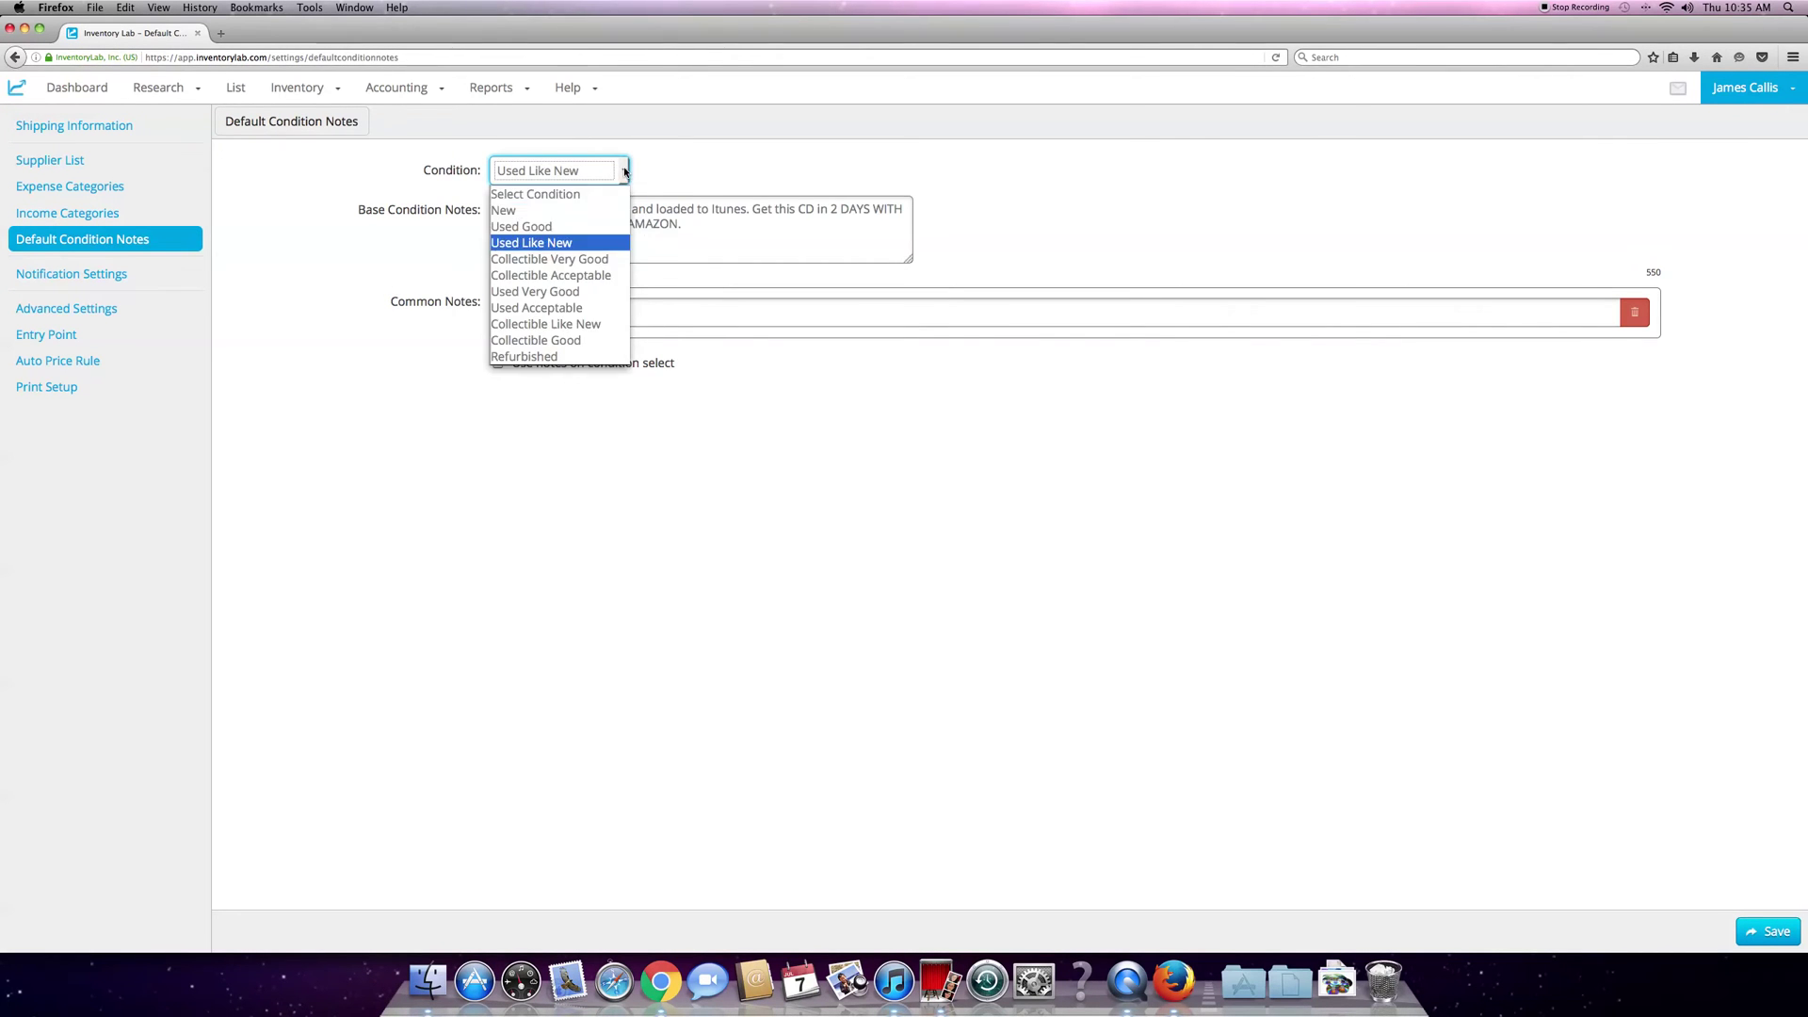
pyautogui.click(593, 260)
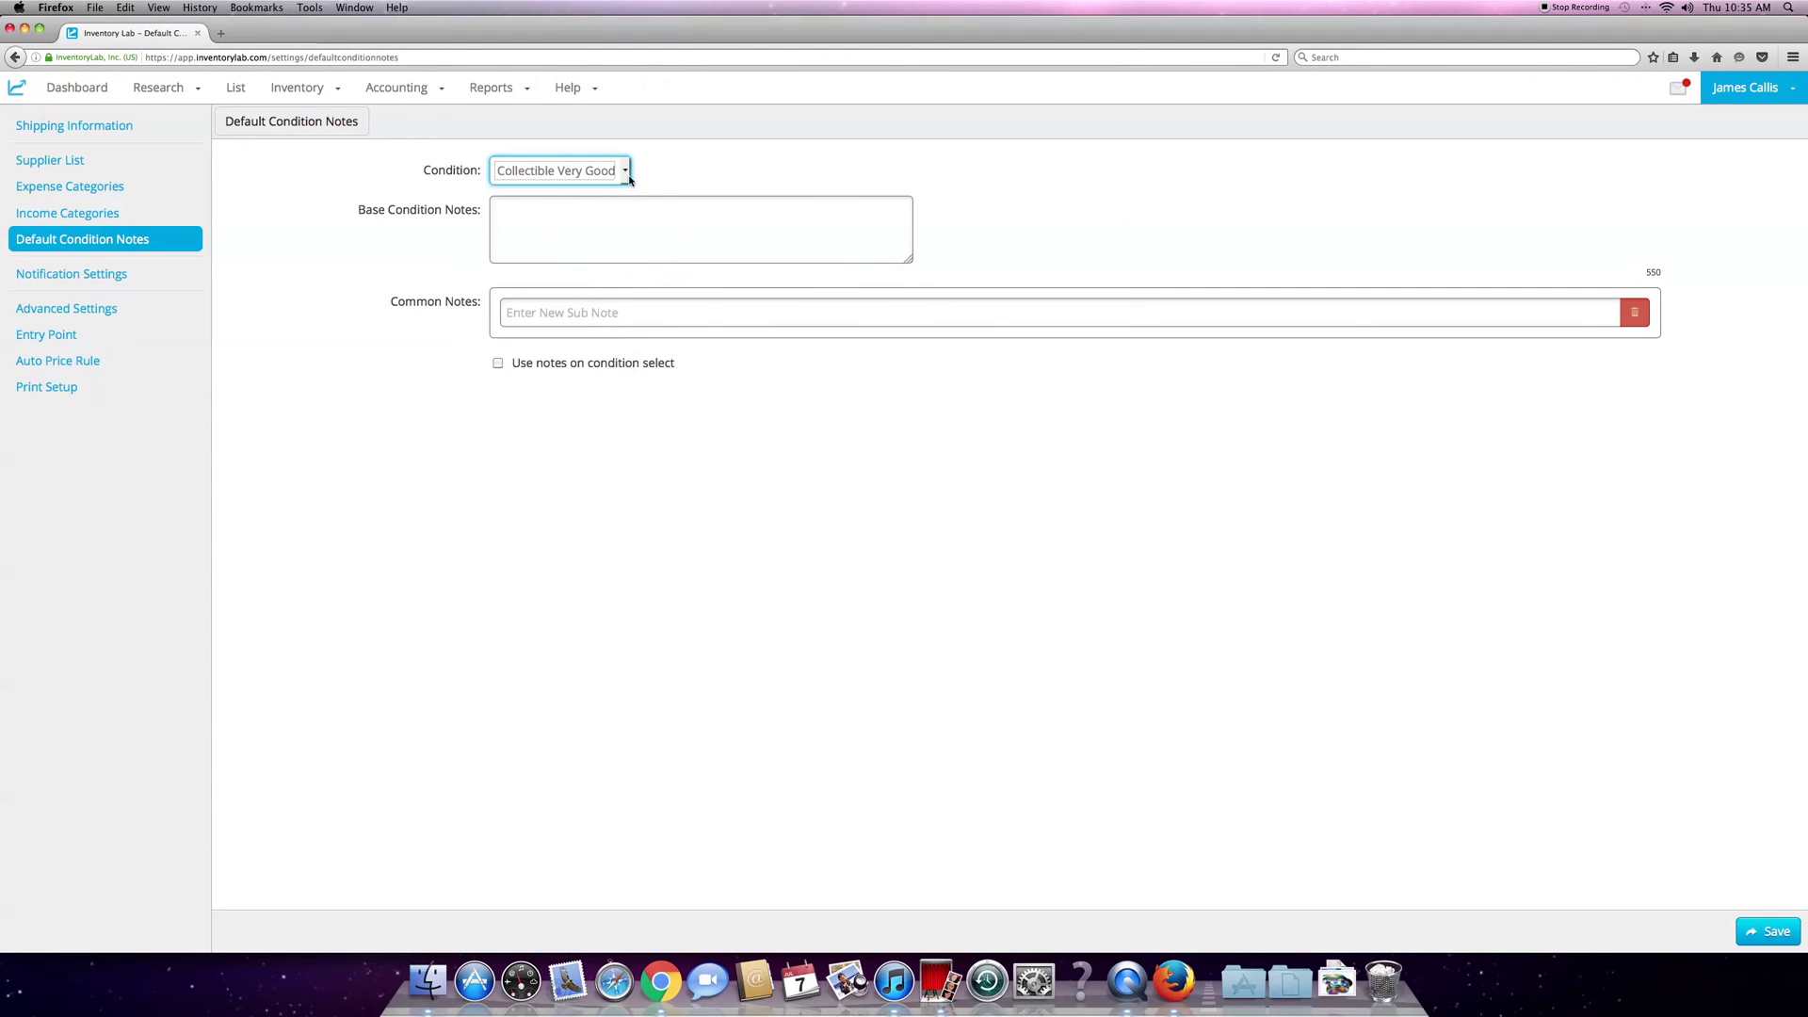
pyautogui.click(629, 179)
pyautogui.click(584, 236)
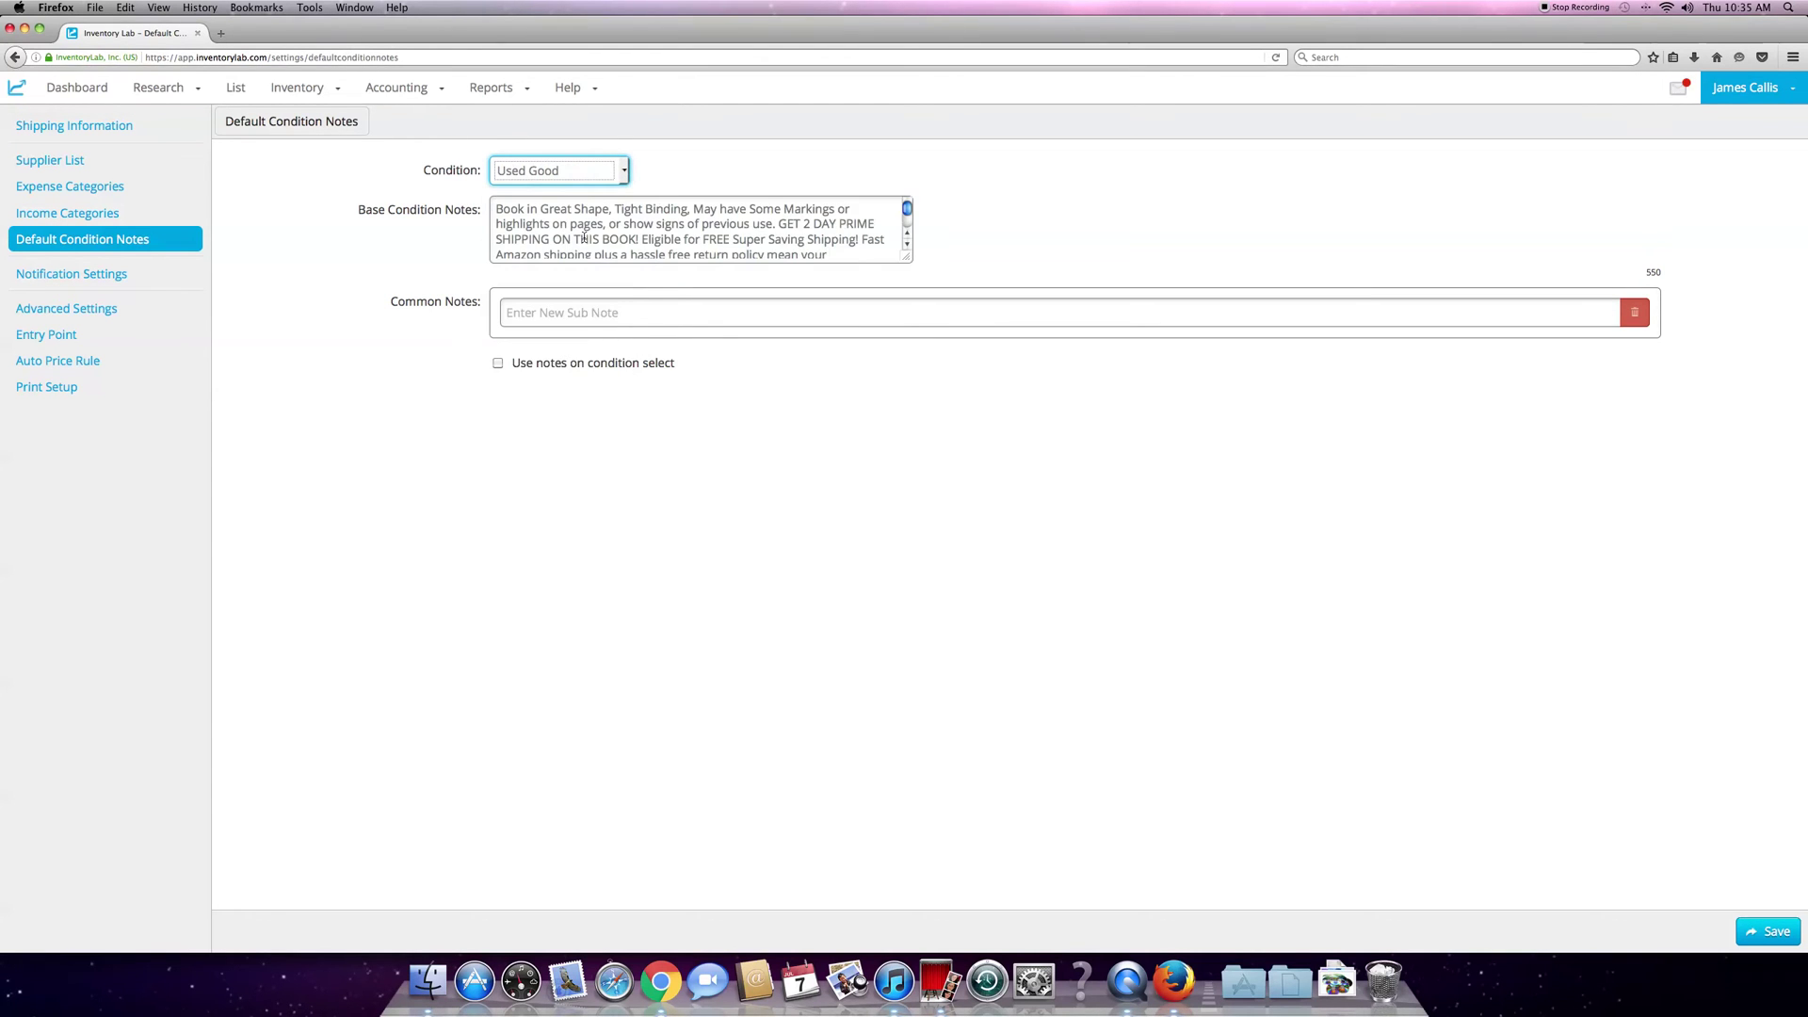
pyautogui.click(627, 170)
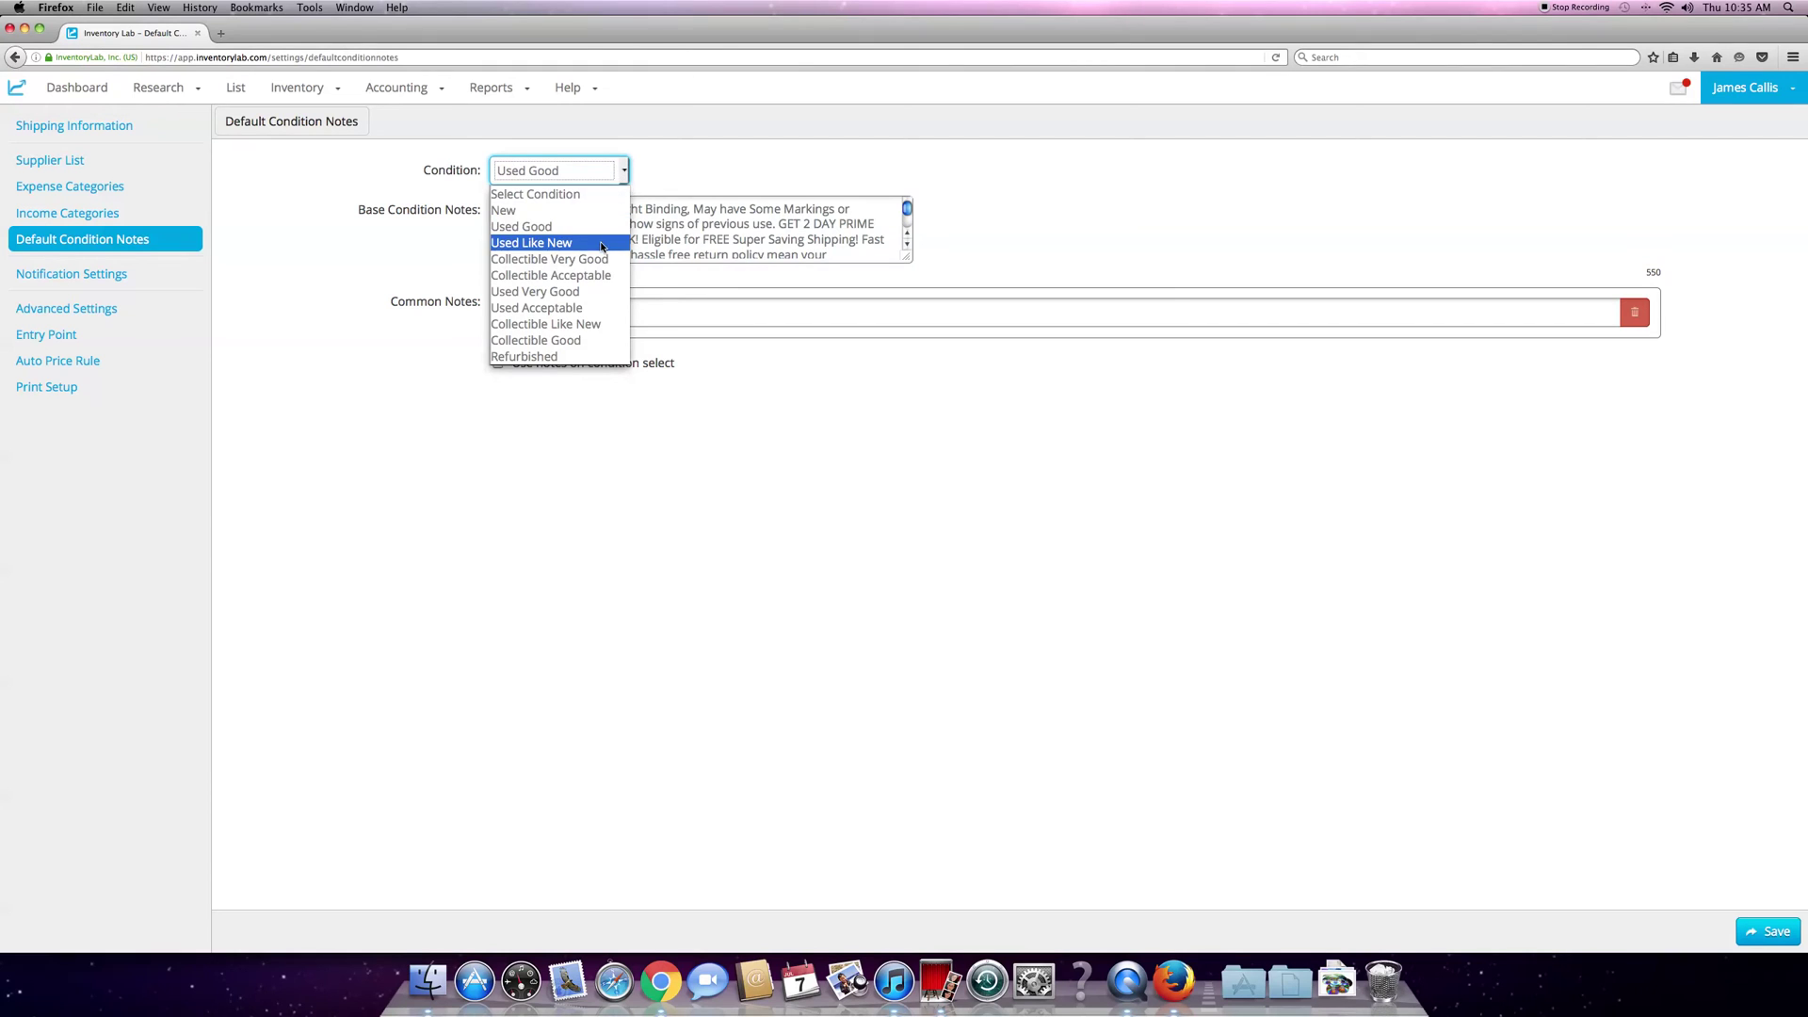
pyautogui.click(603, 276)
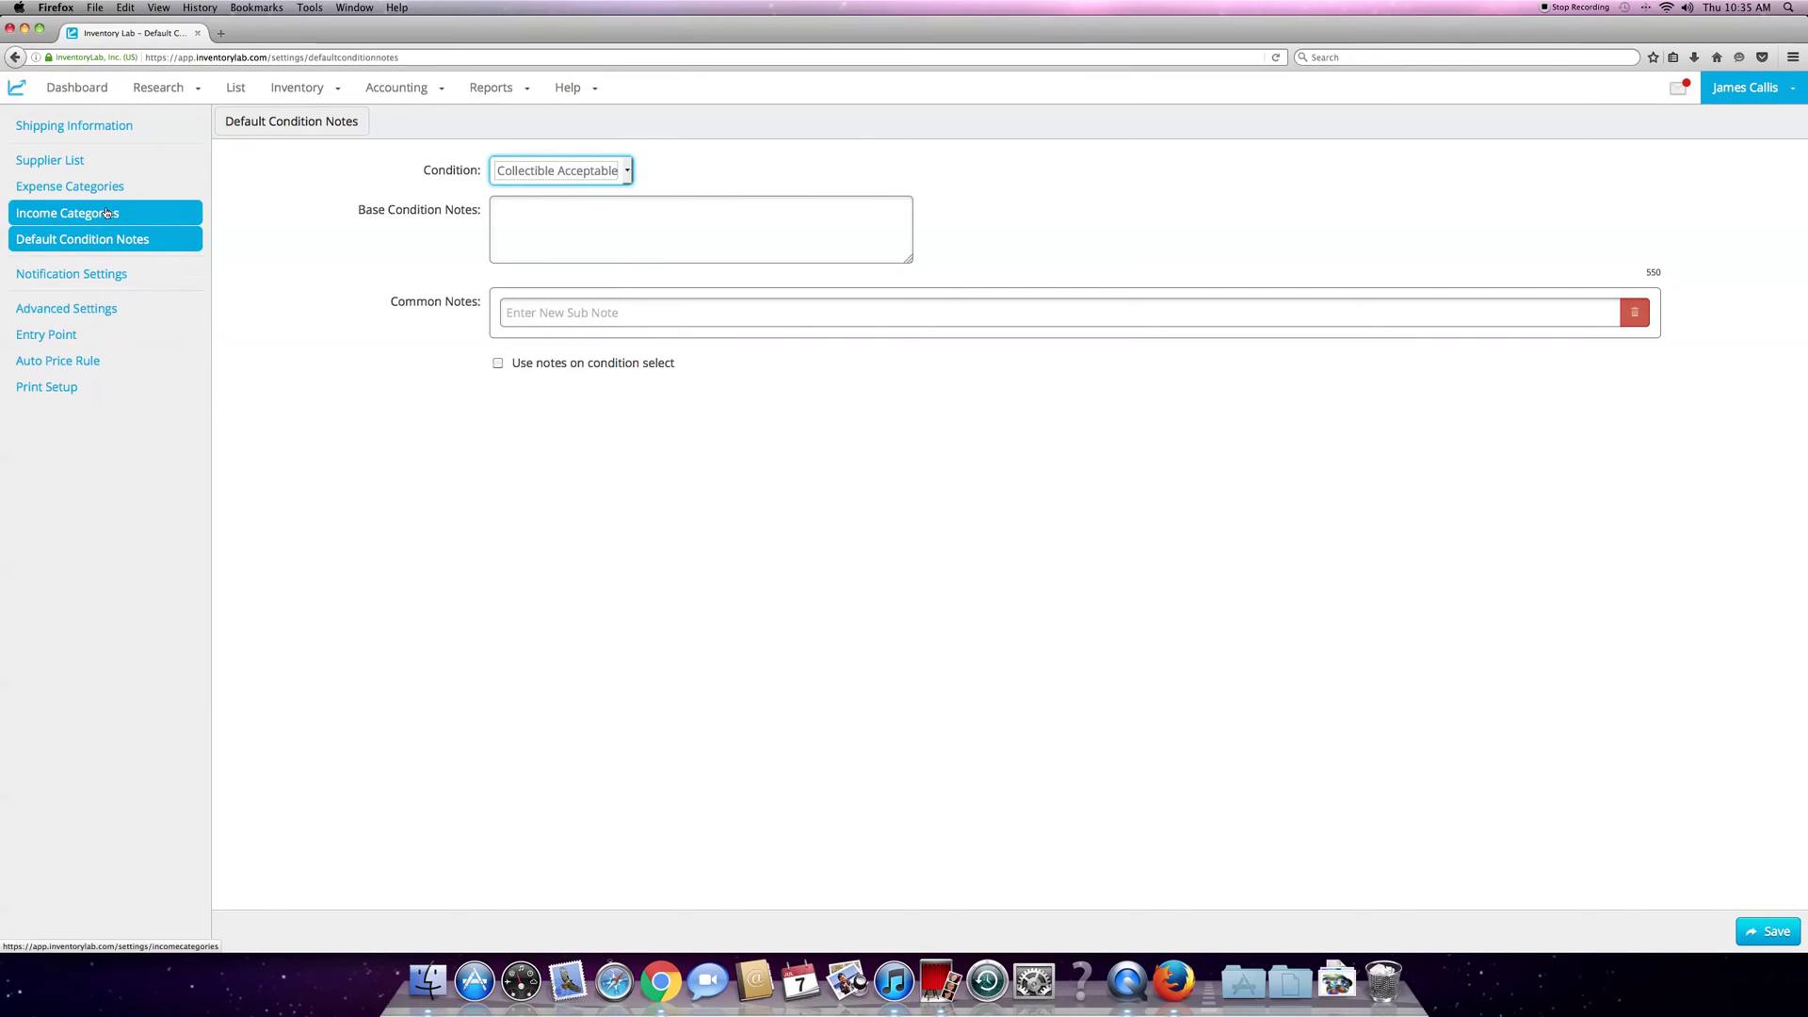
# Review the supplier list and expense categories, then go to Auto Price Rule
pyautogui.click(103, 162)
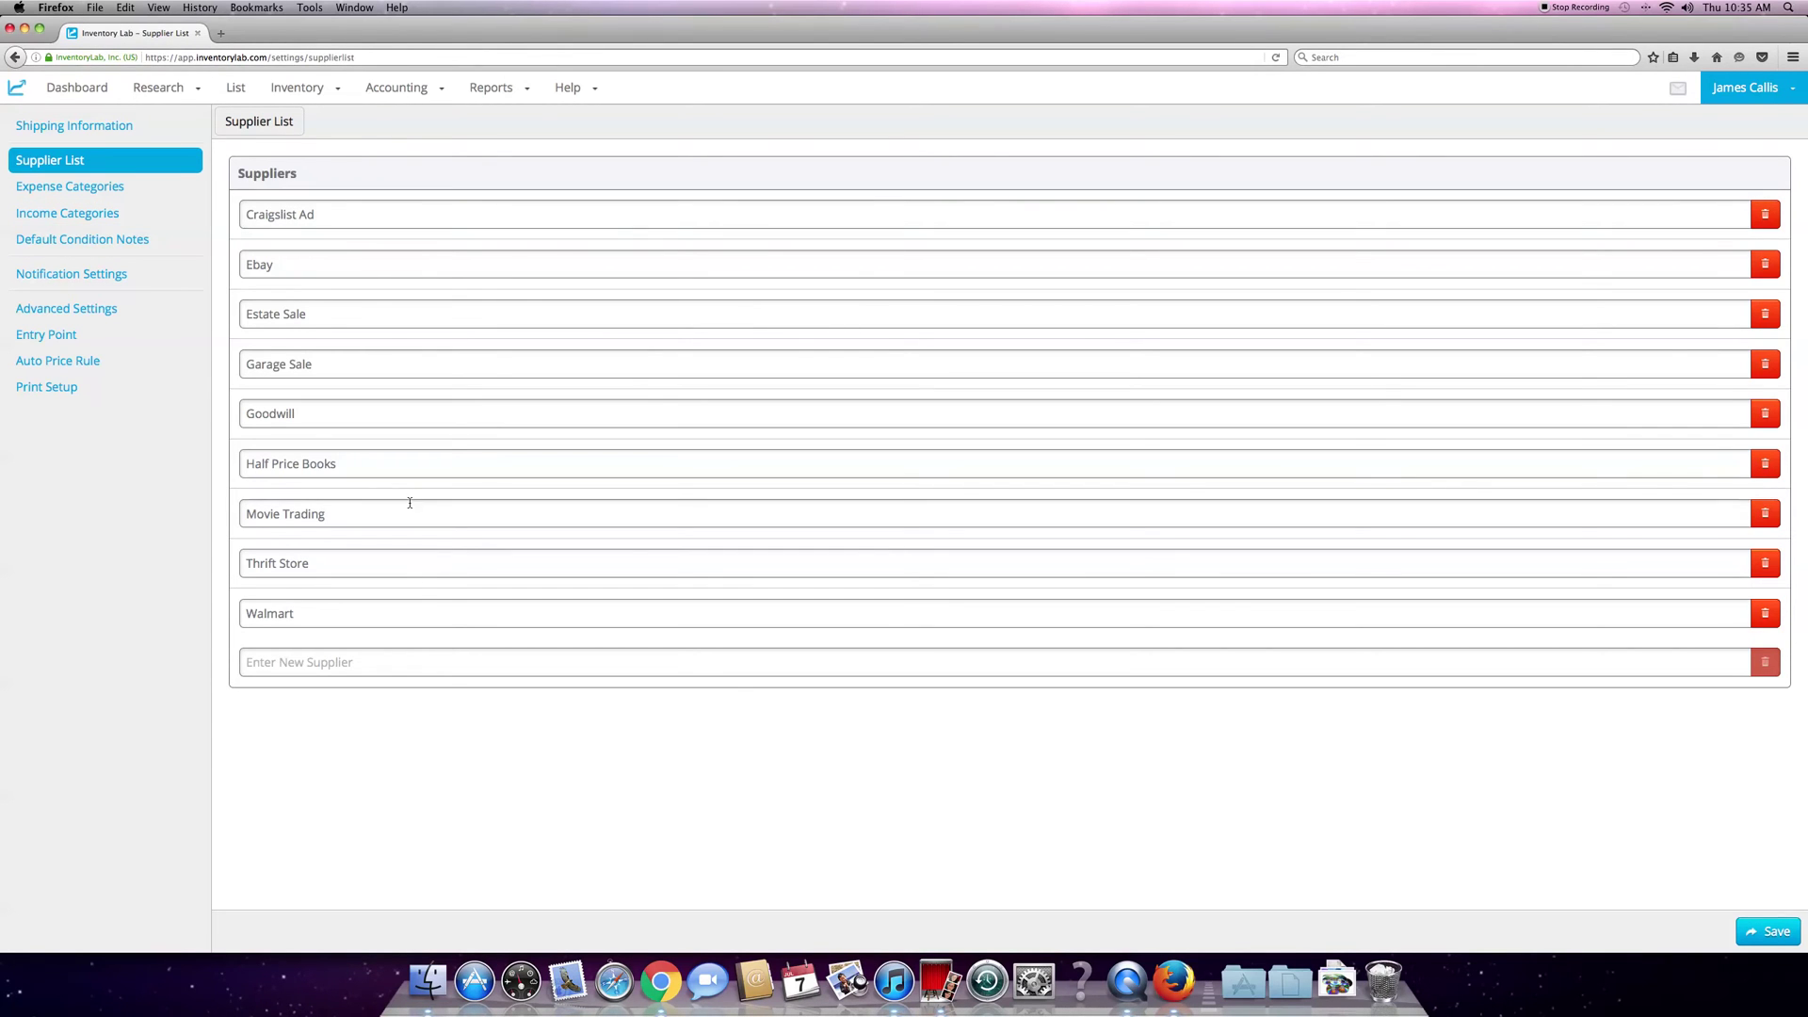
pyautogui.click(174, 187)
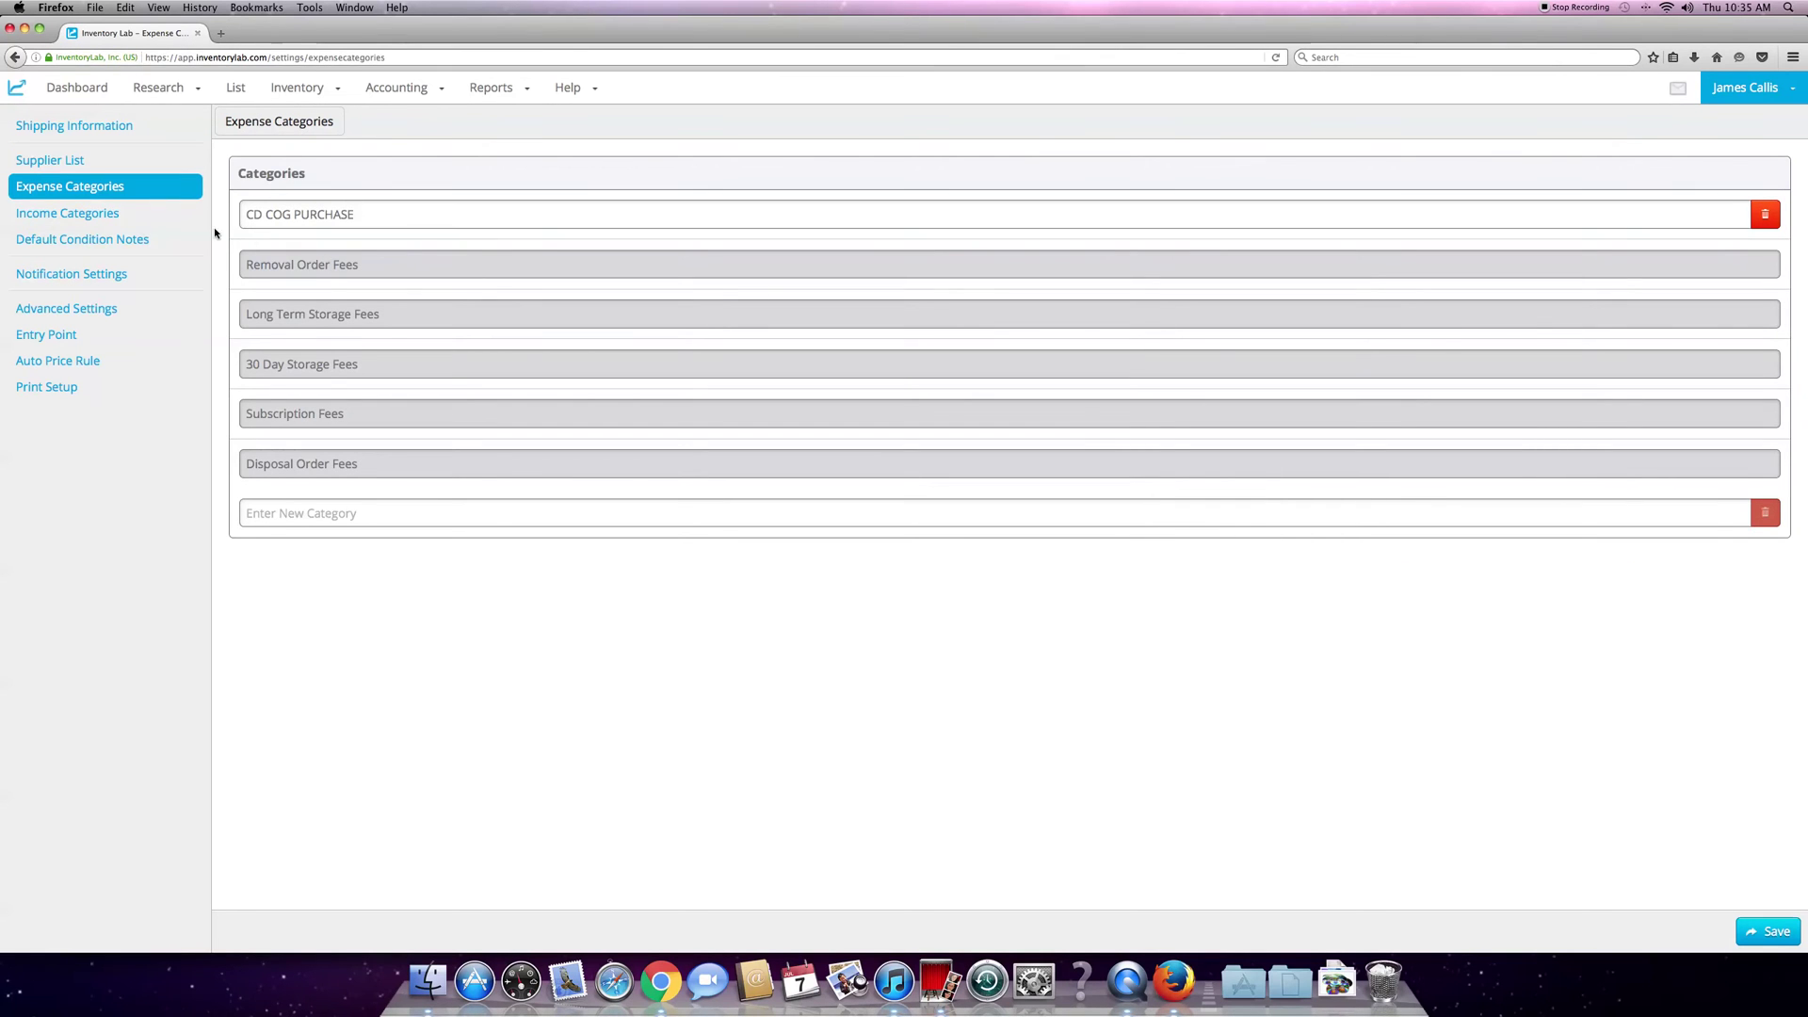
pyautogui.click(106, 360)
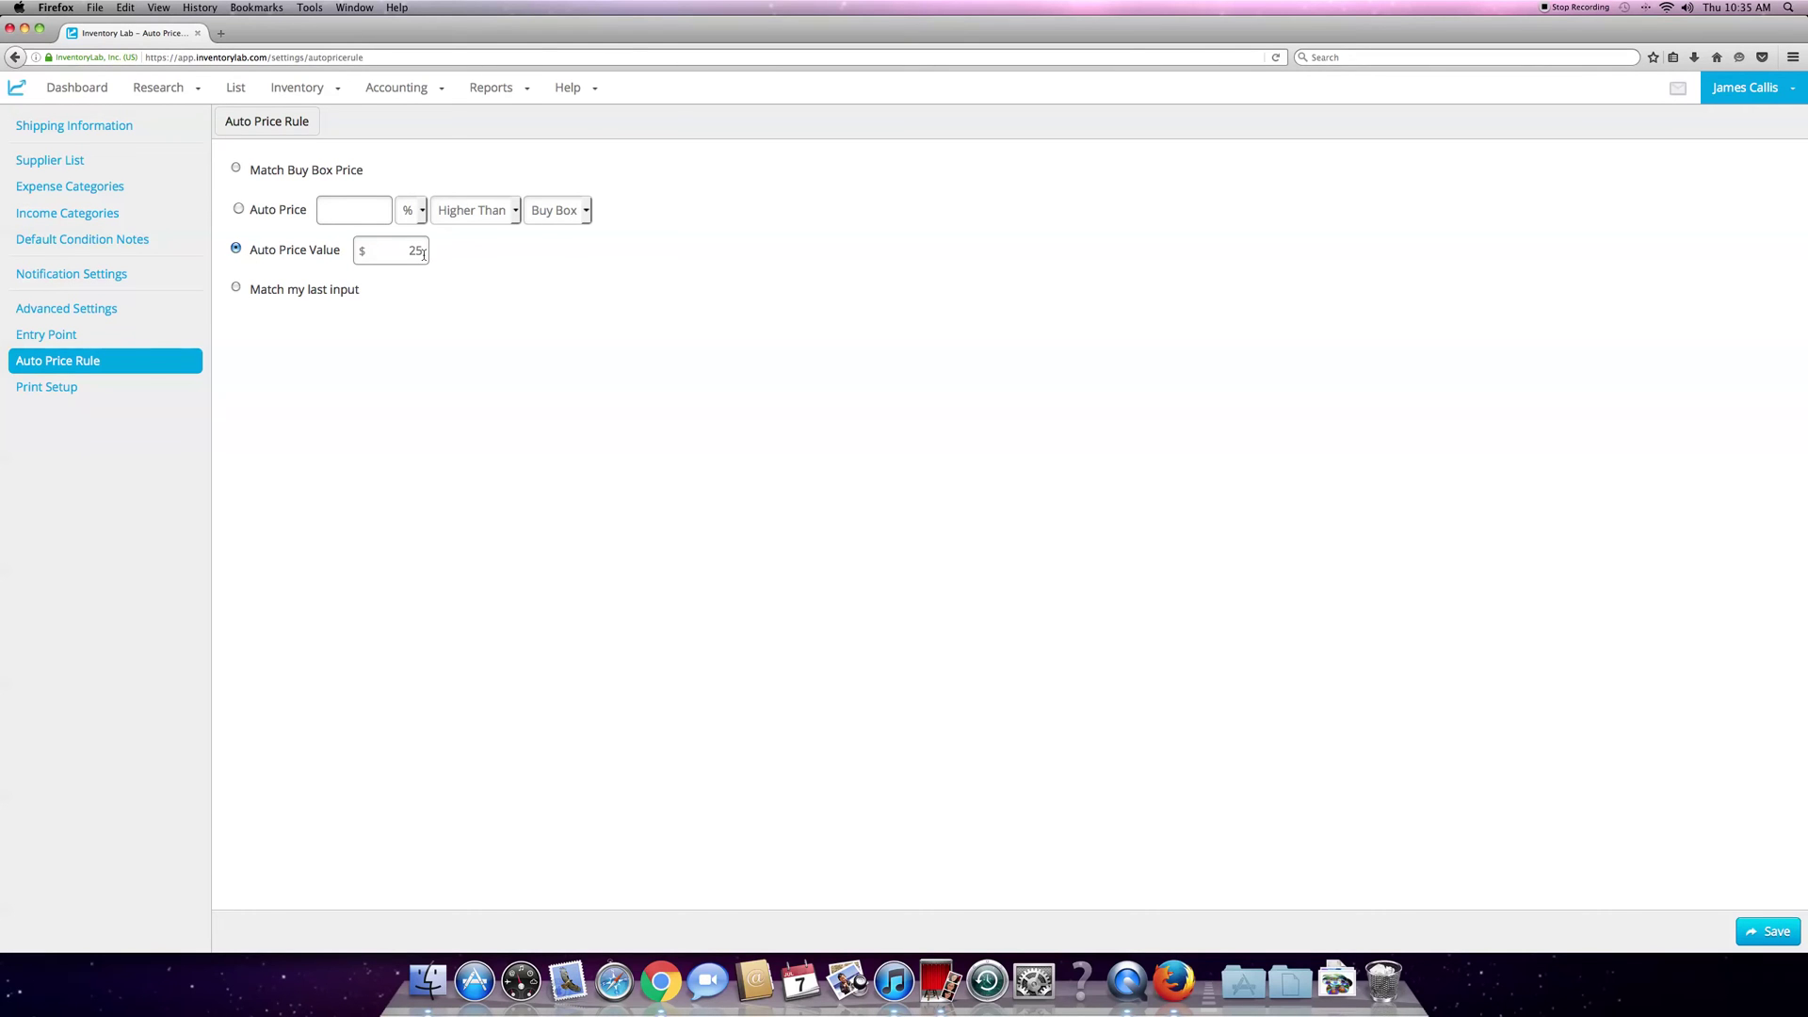
# Switch the auto price rule to a fixed $25 Auto Price Value, save it, and go to List
pyautogui.click(236, 171)
pyautogui.click(517, 212)
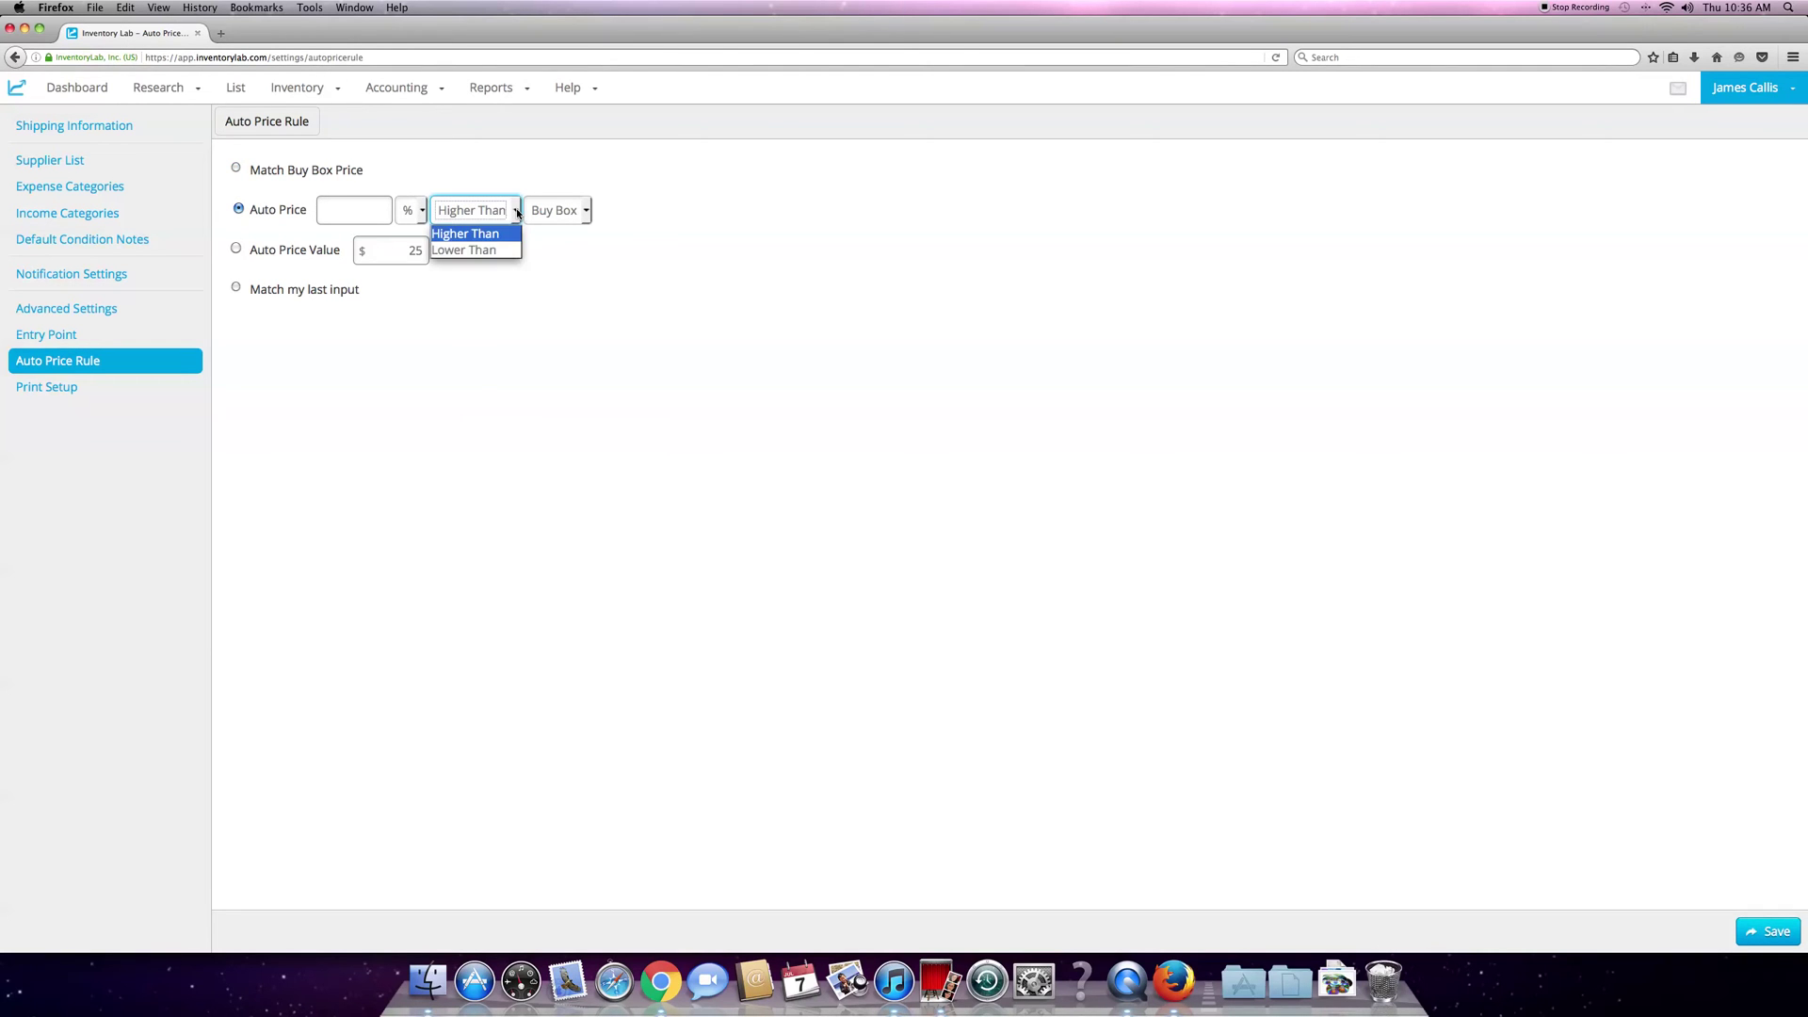
pyautogui.click(516, 213)
pyautogui.click(359, 210)
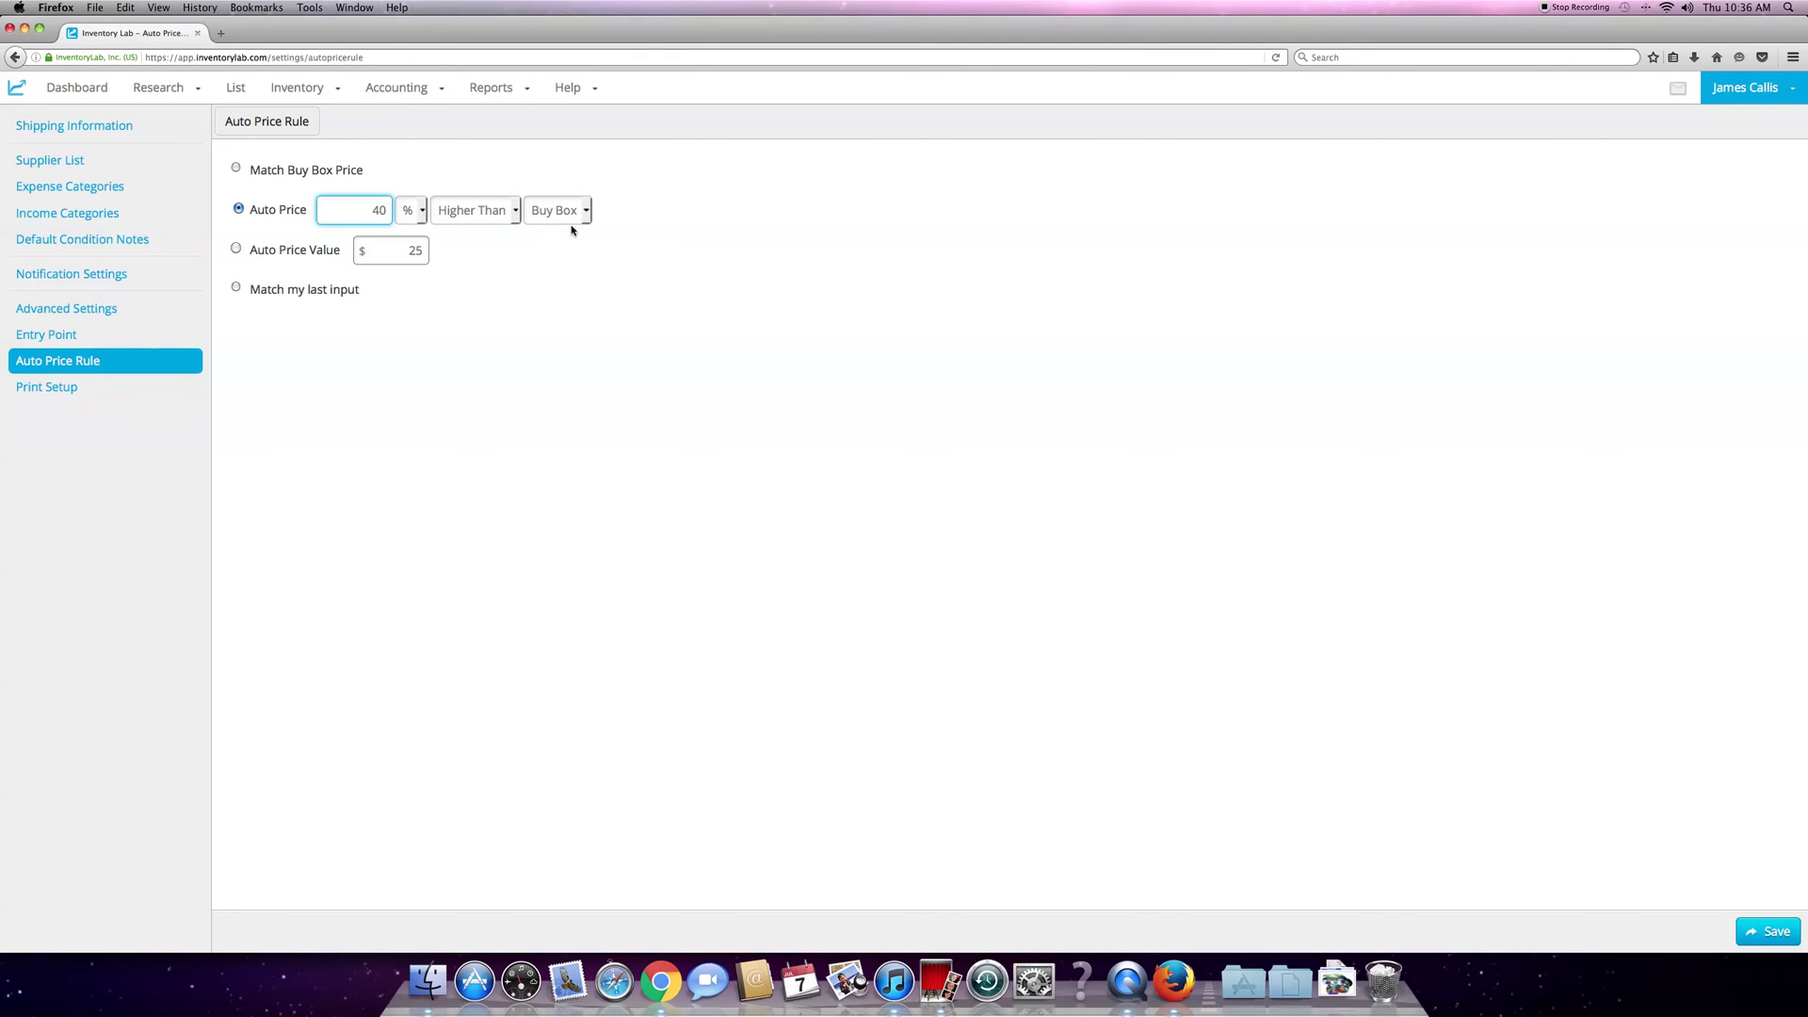
pyautogui.click(236, 249)
pyautogui.click(1771, 933)
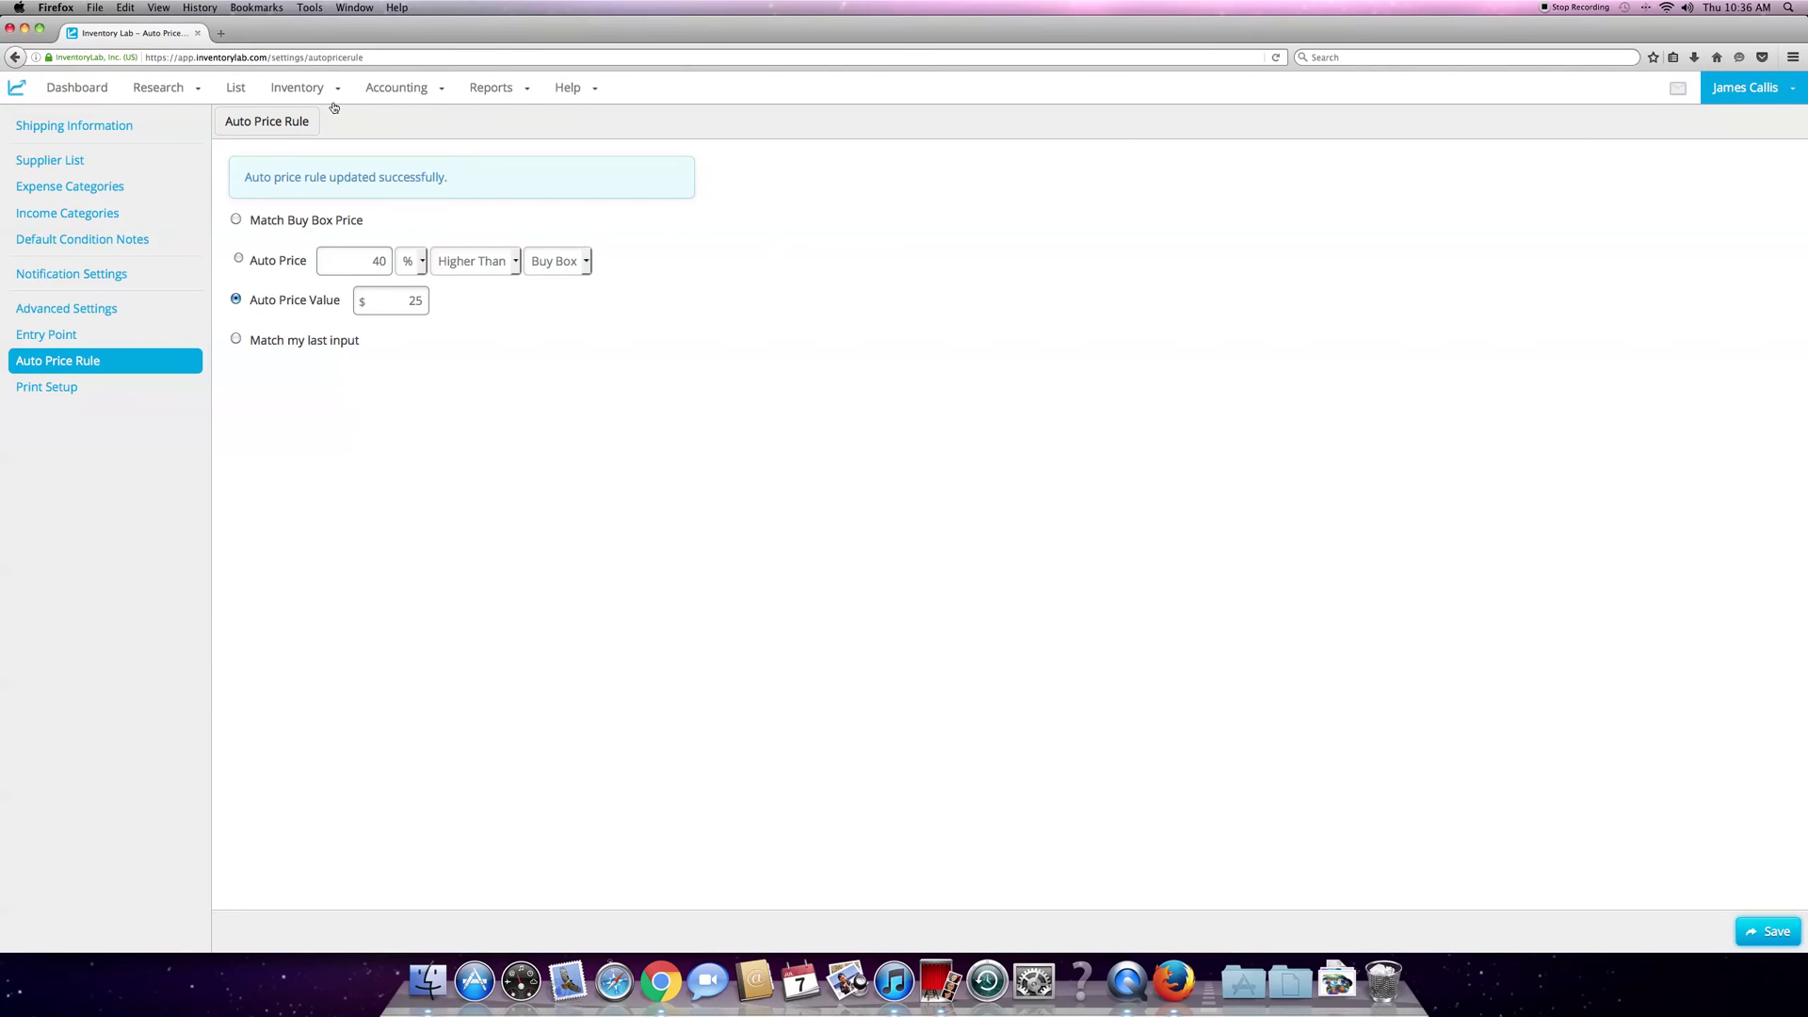
pyautogui.click(237, 89)
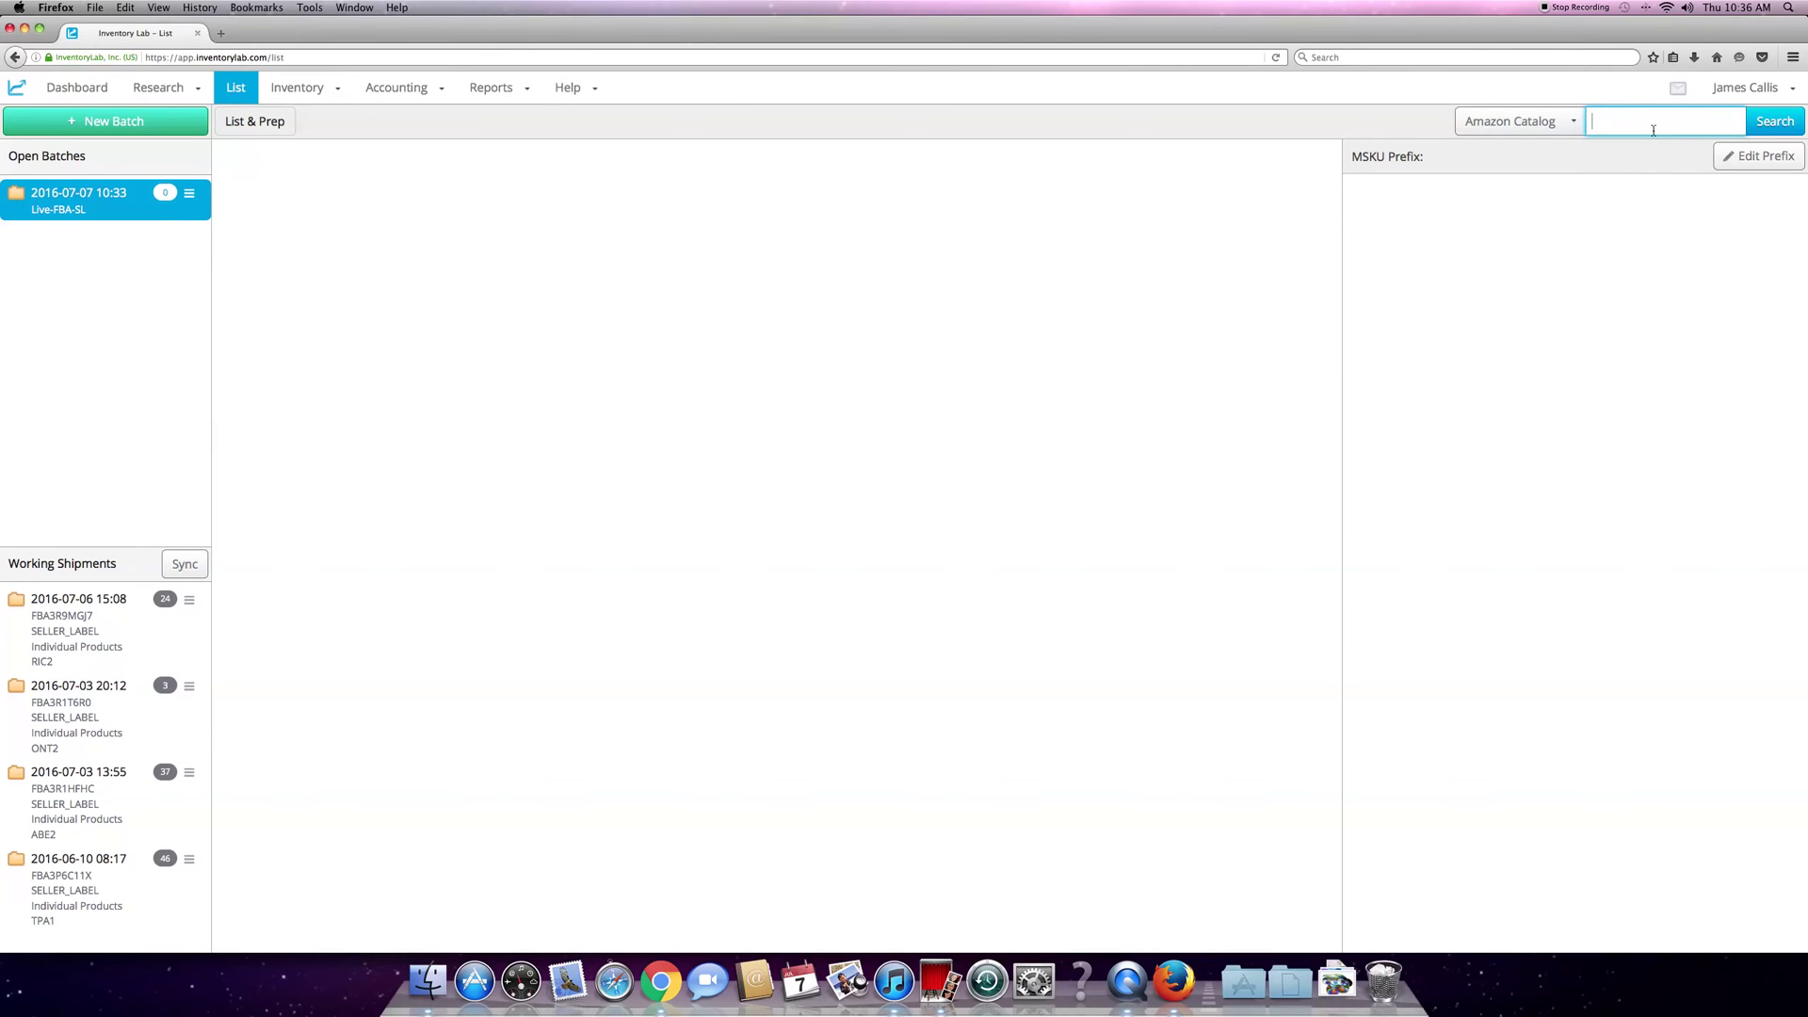
# Search B000000OT1 and save the Coverdale / Page CD to the batch at $25, browsing working shipments
pyautogui.write('B000000OT1')
pyautogui.press('Return')
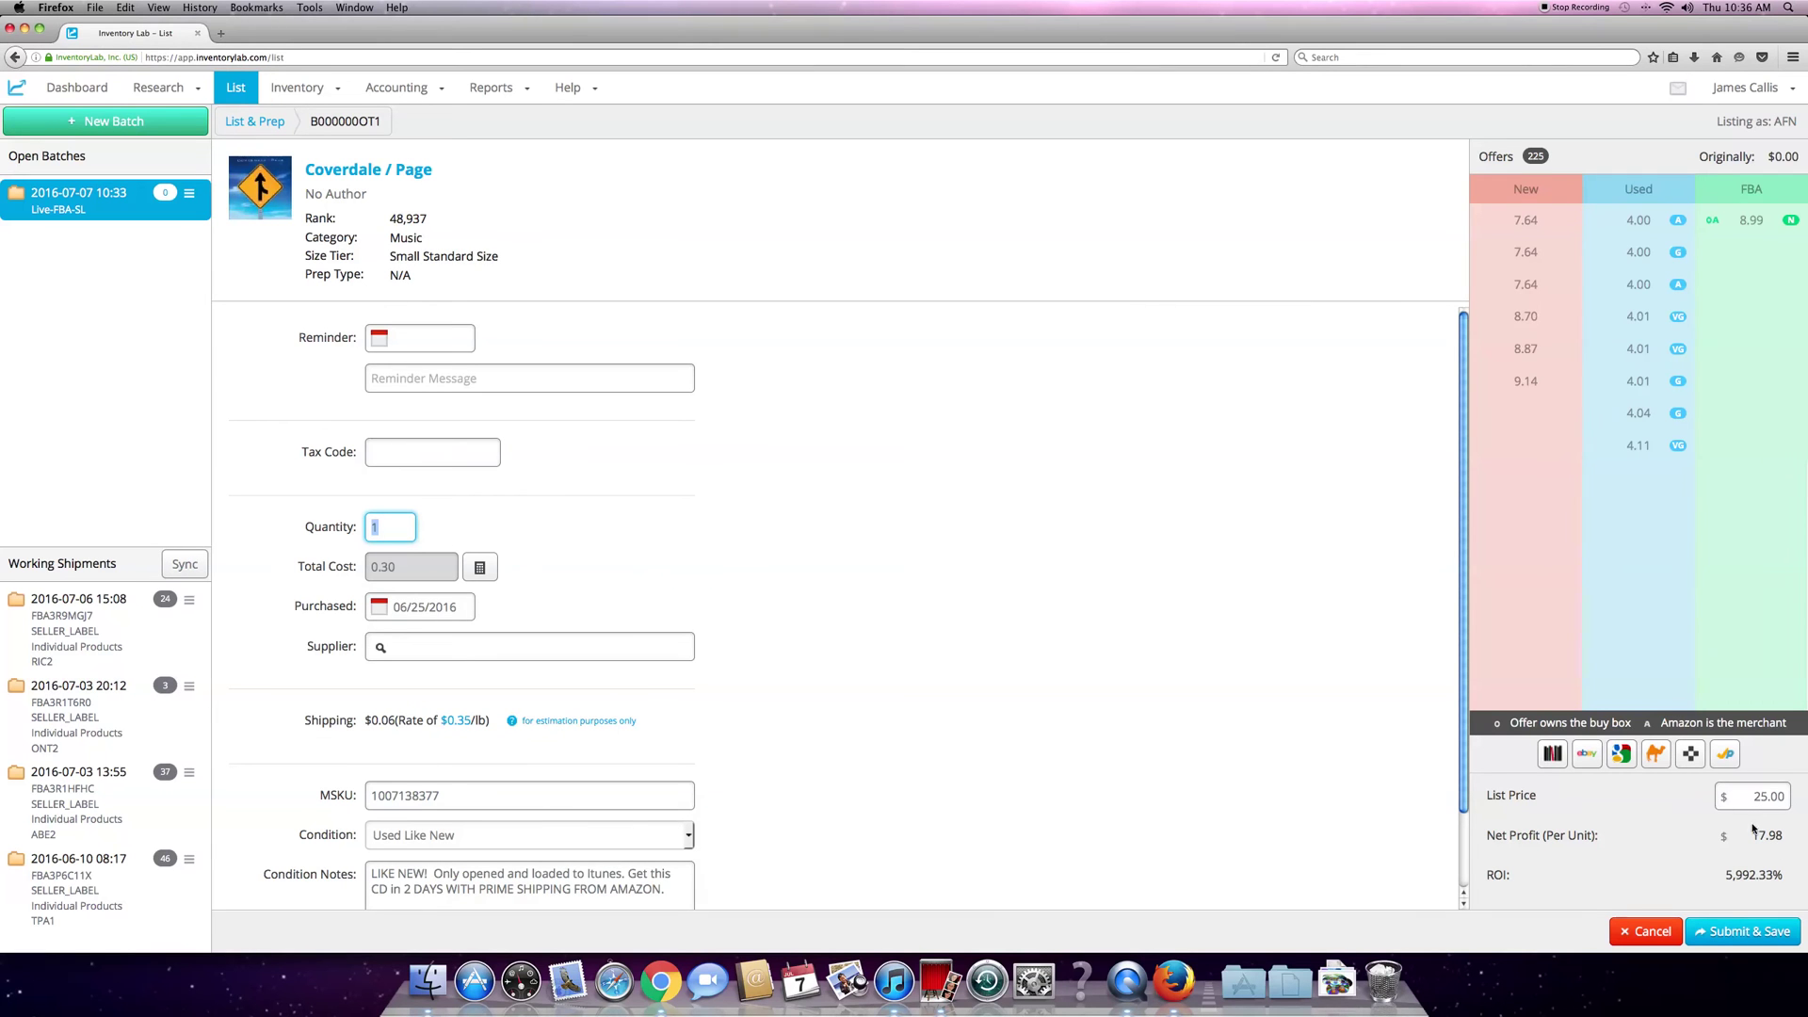
pyautogui.click(1709, 930)
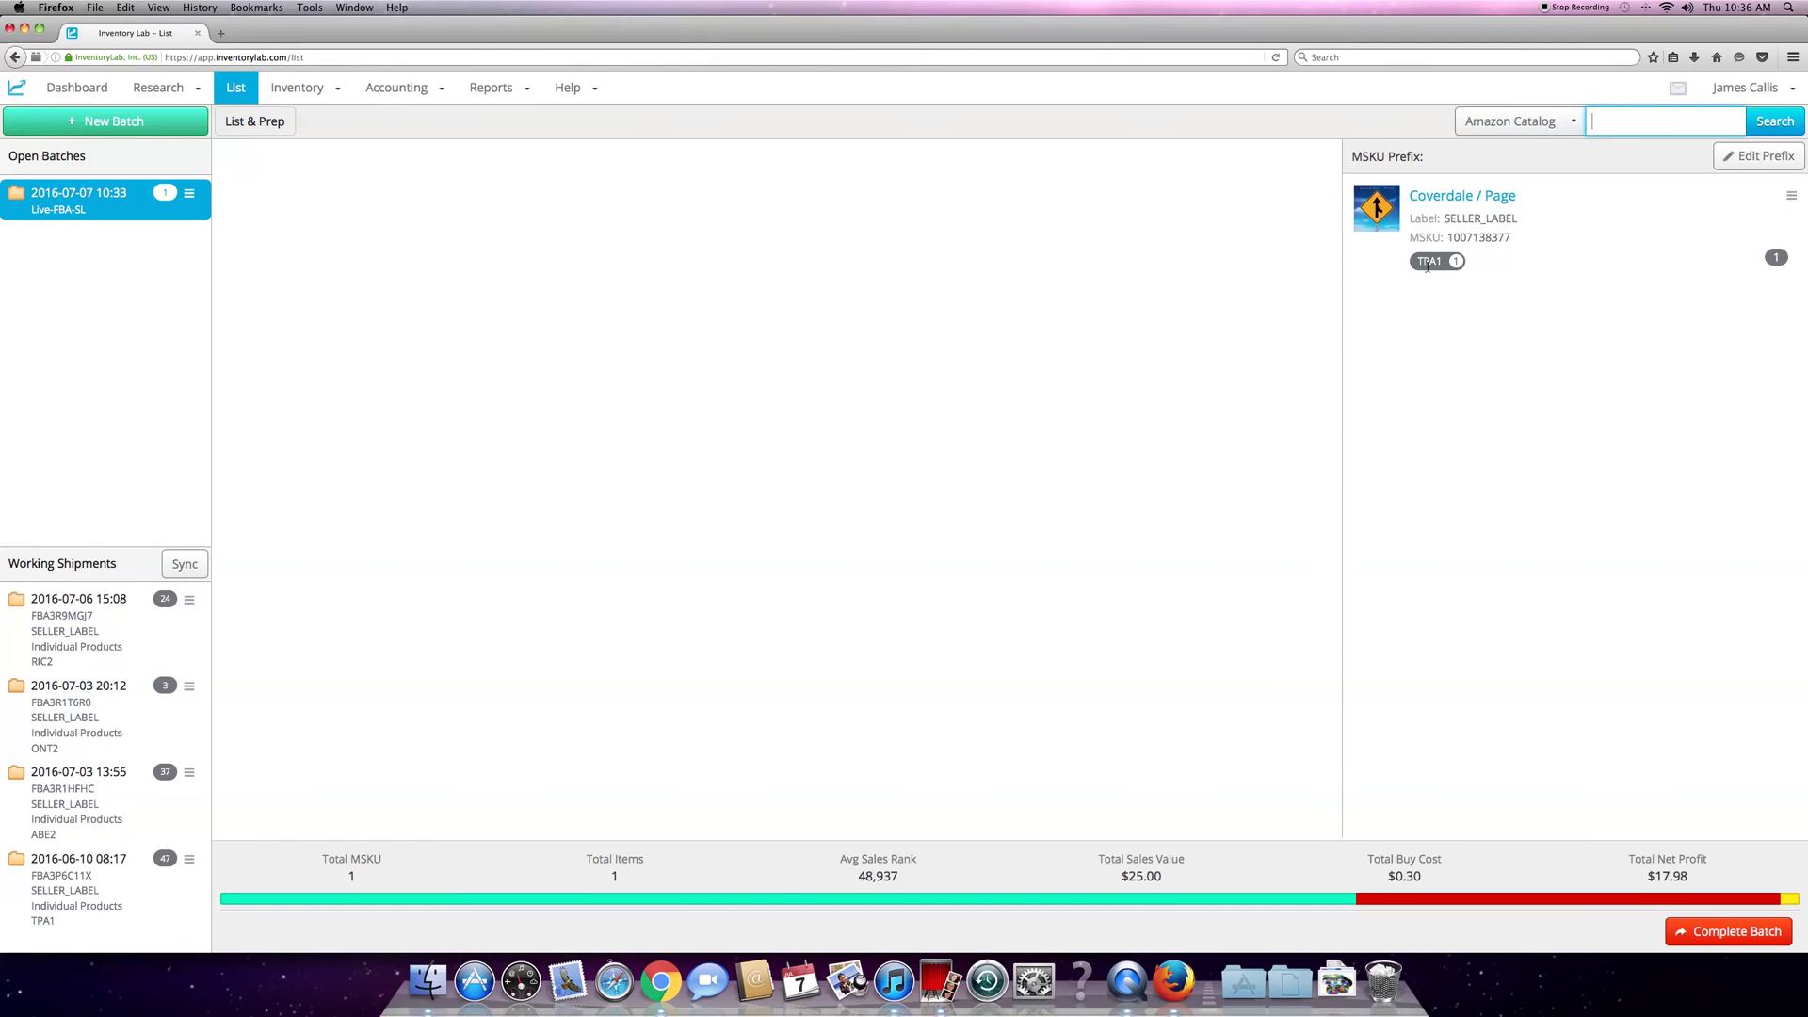
pyautogui.click(94, 882)
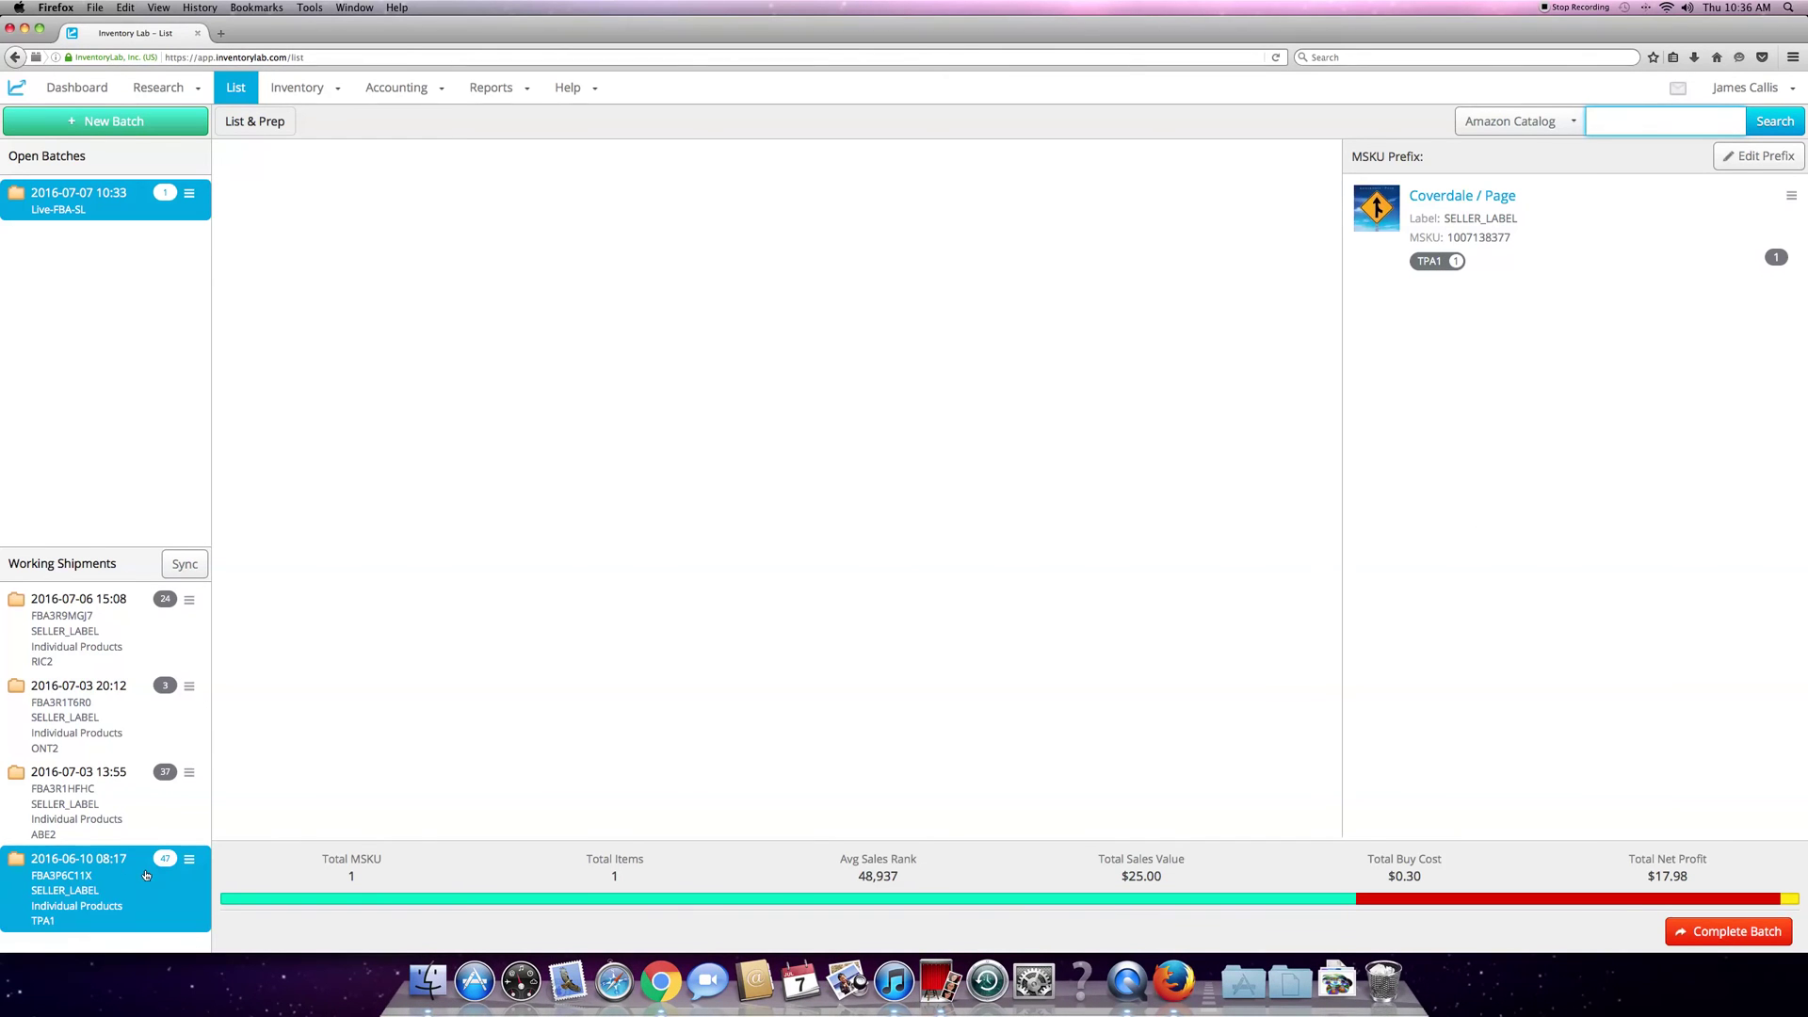
pyautogui.click(110, 829)
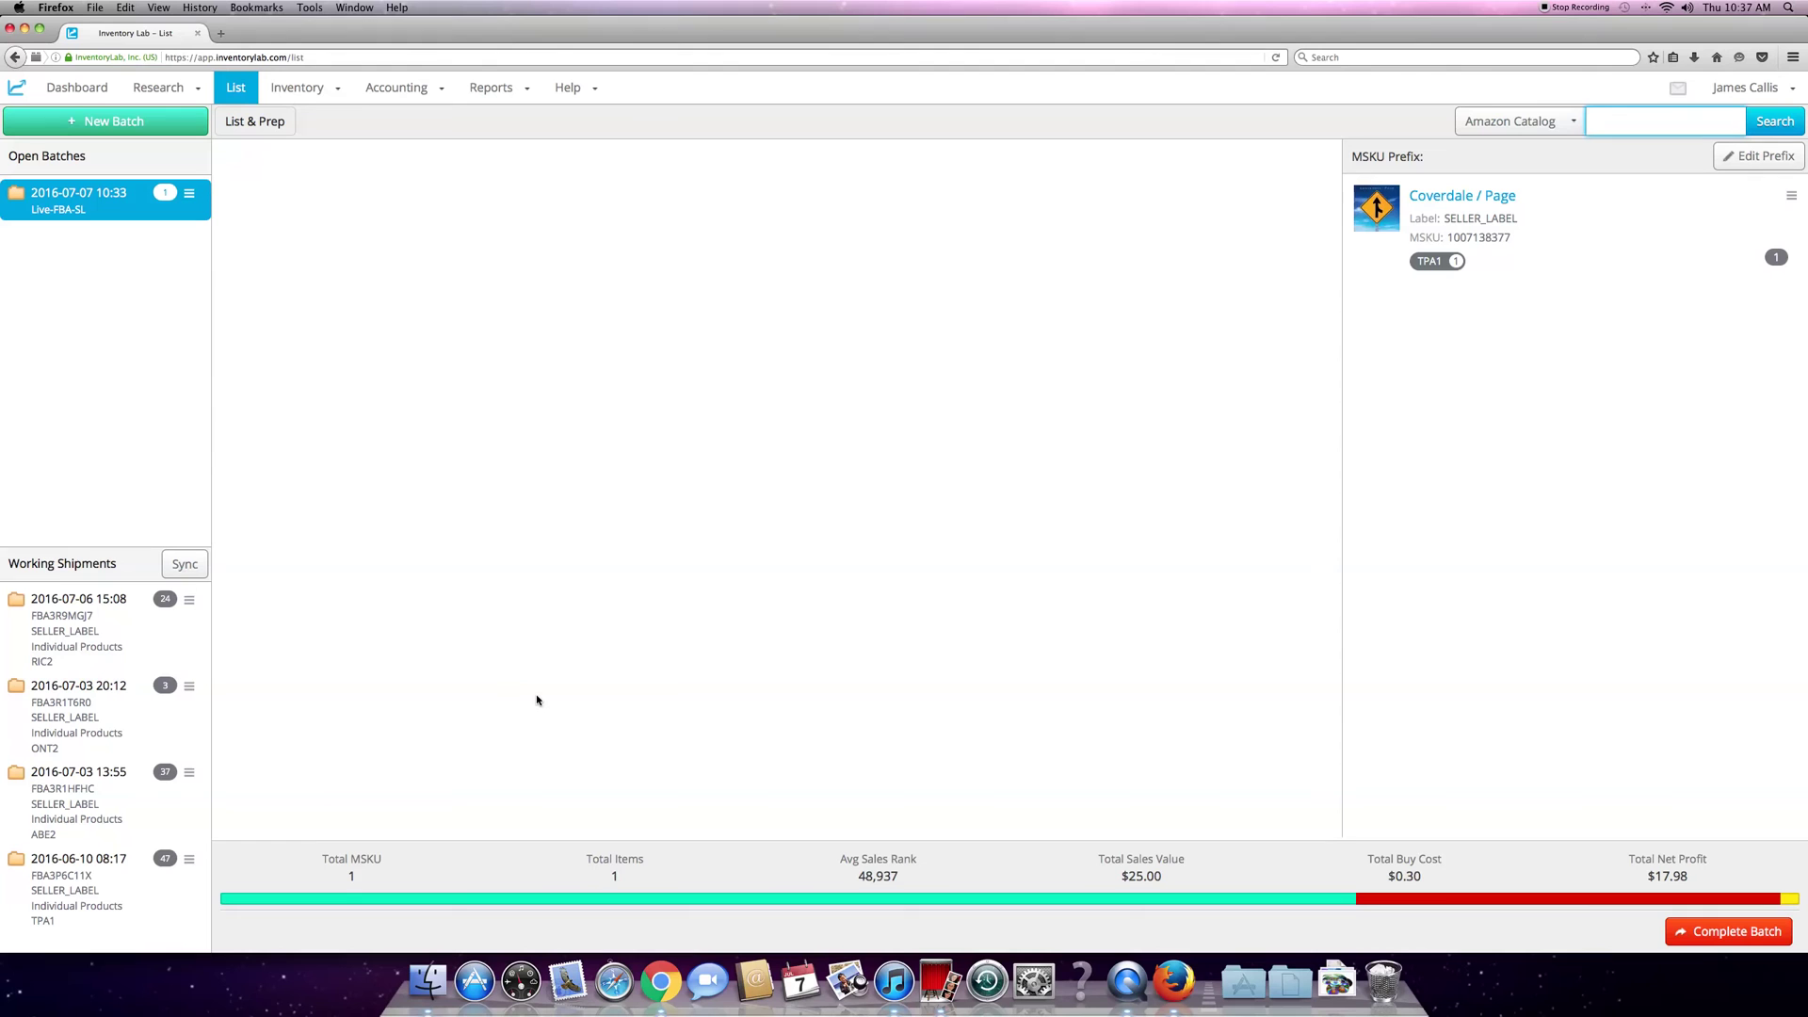
pyautogui.write('016861802226')
pyautogui.press('Return')
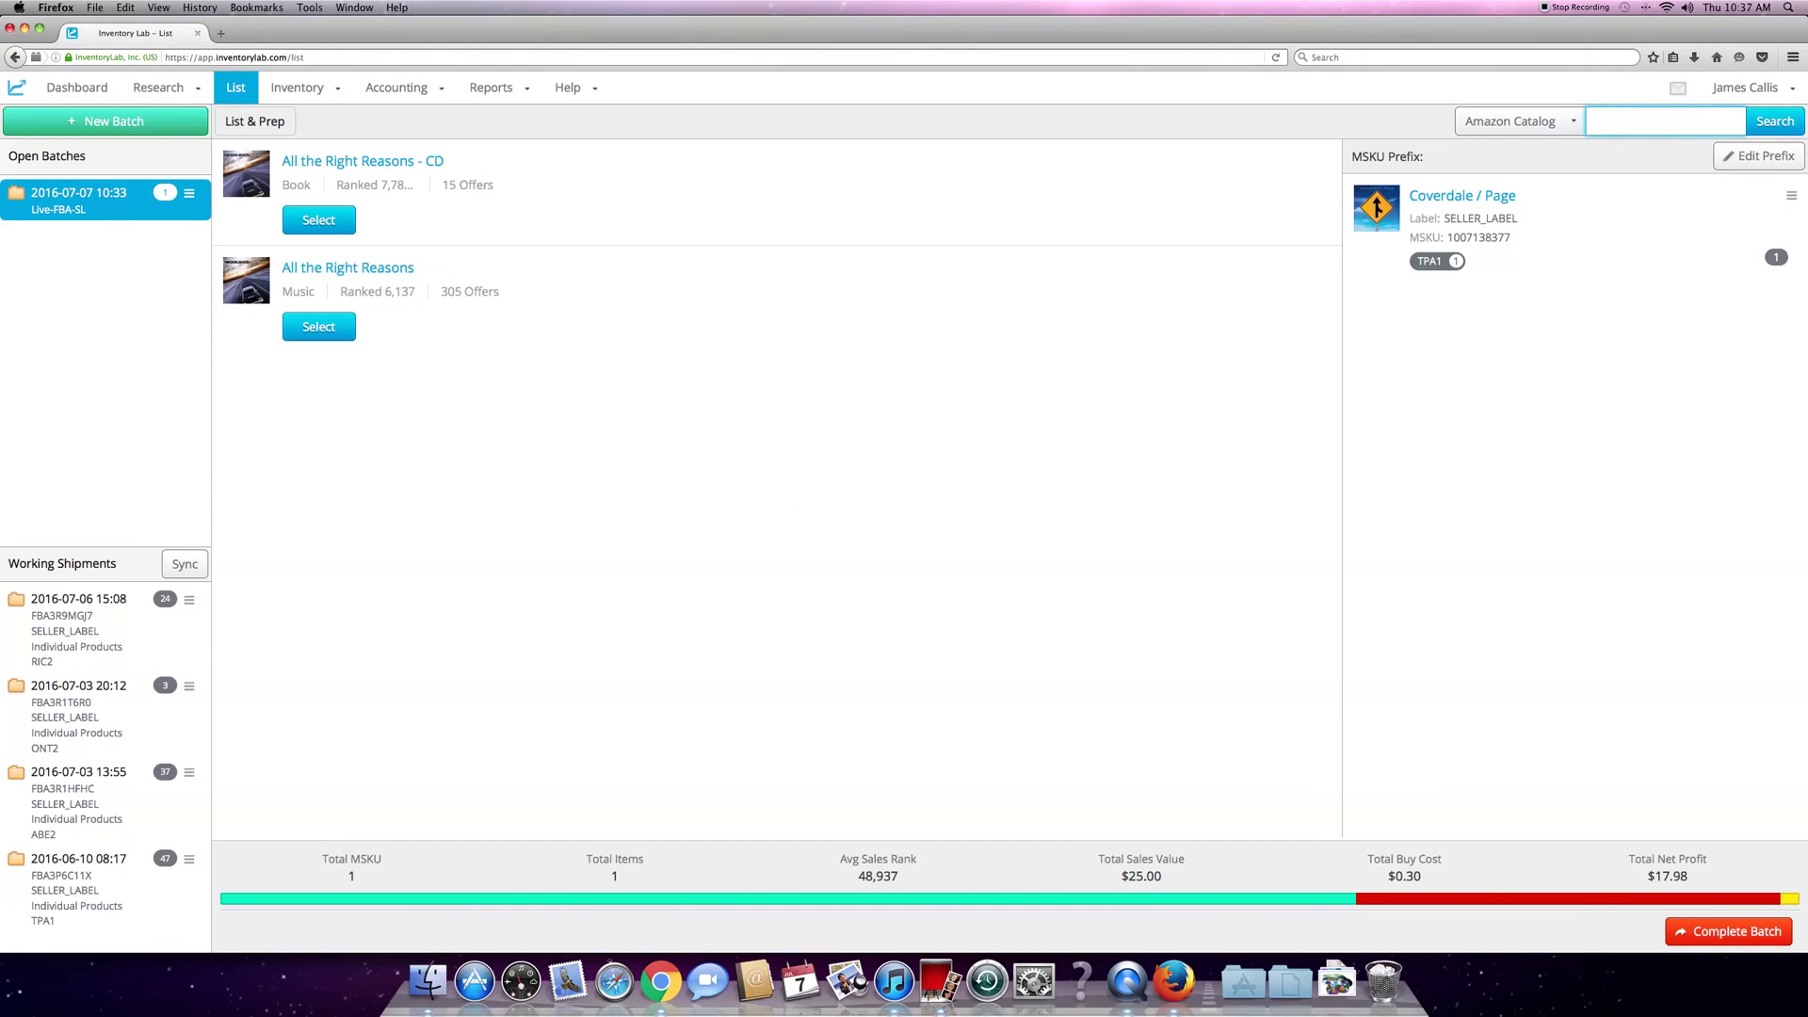
pyautogui.click(319, 327)
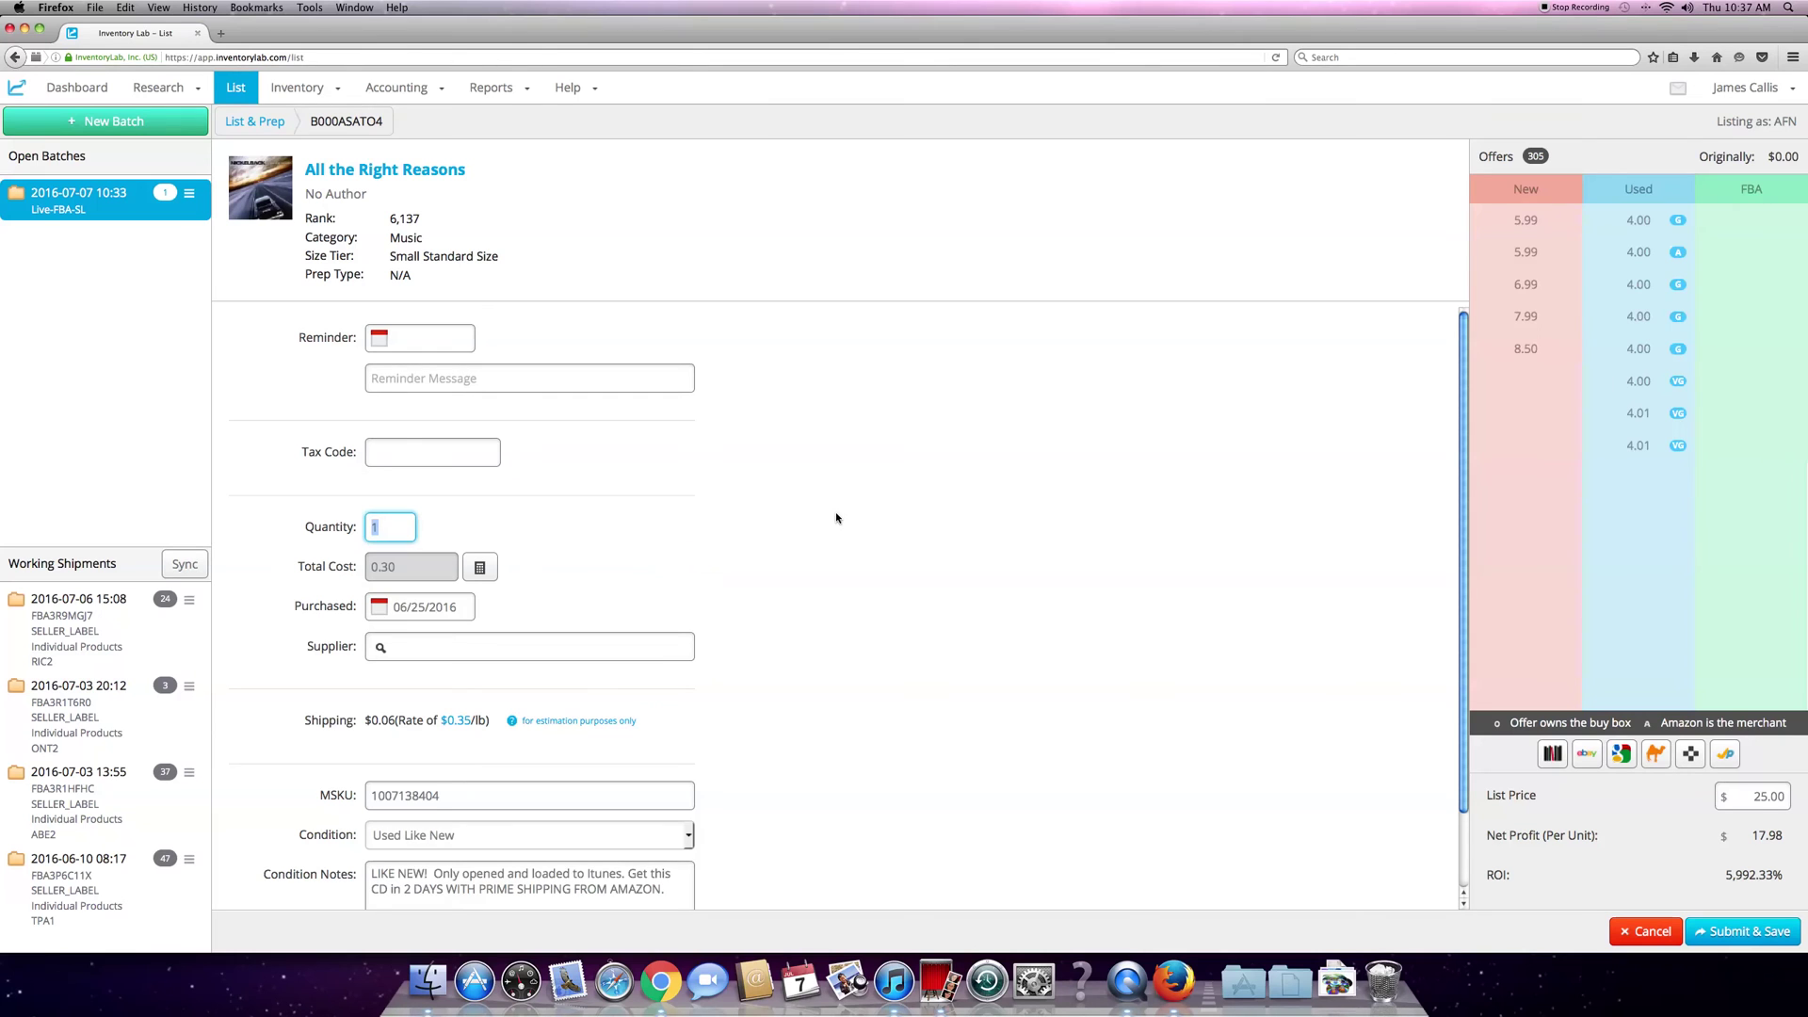
# Open the Amazon offers for All the Right Reasons and scroll through them
pyautogui.click(1725, 753)
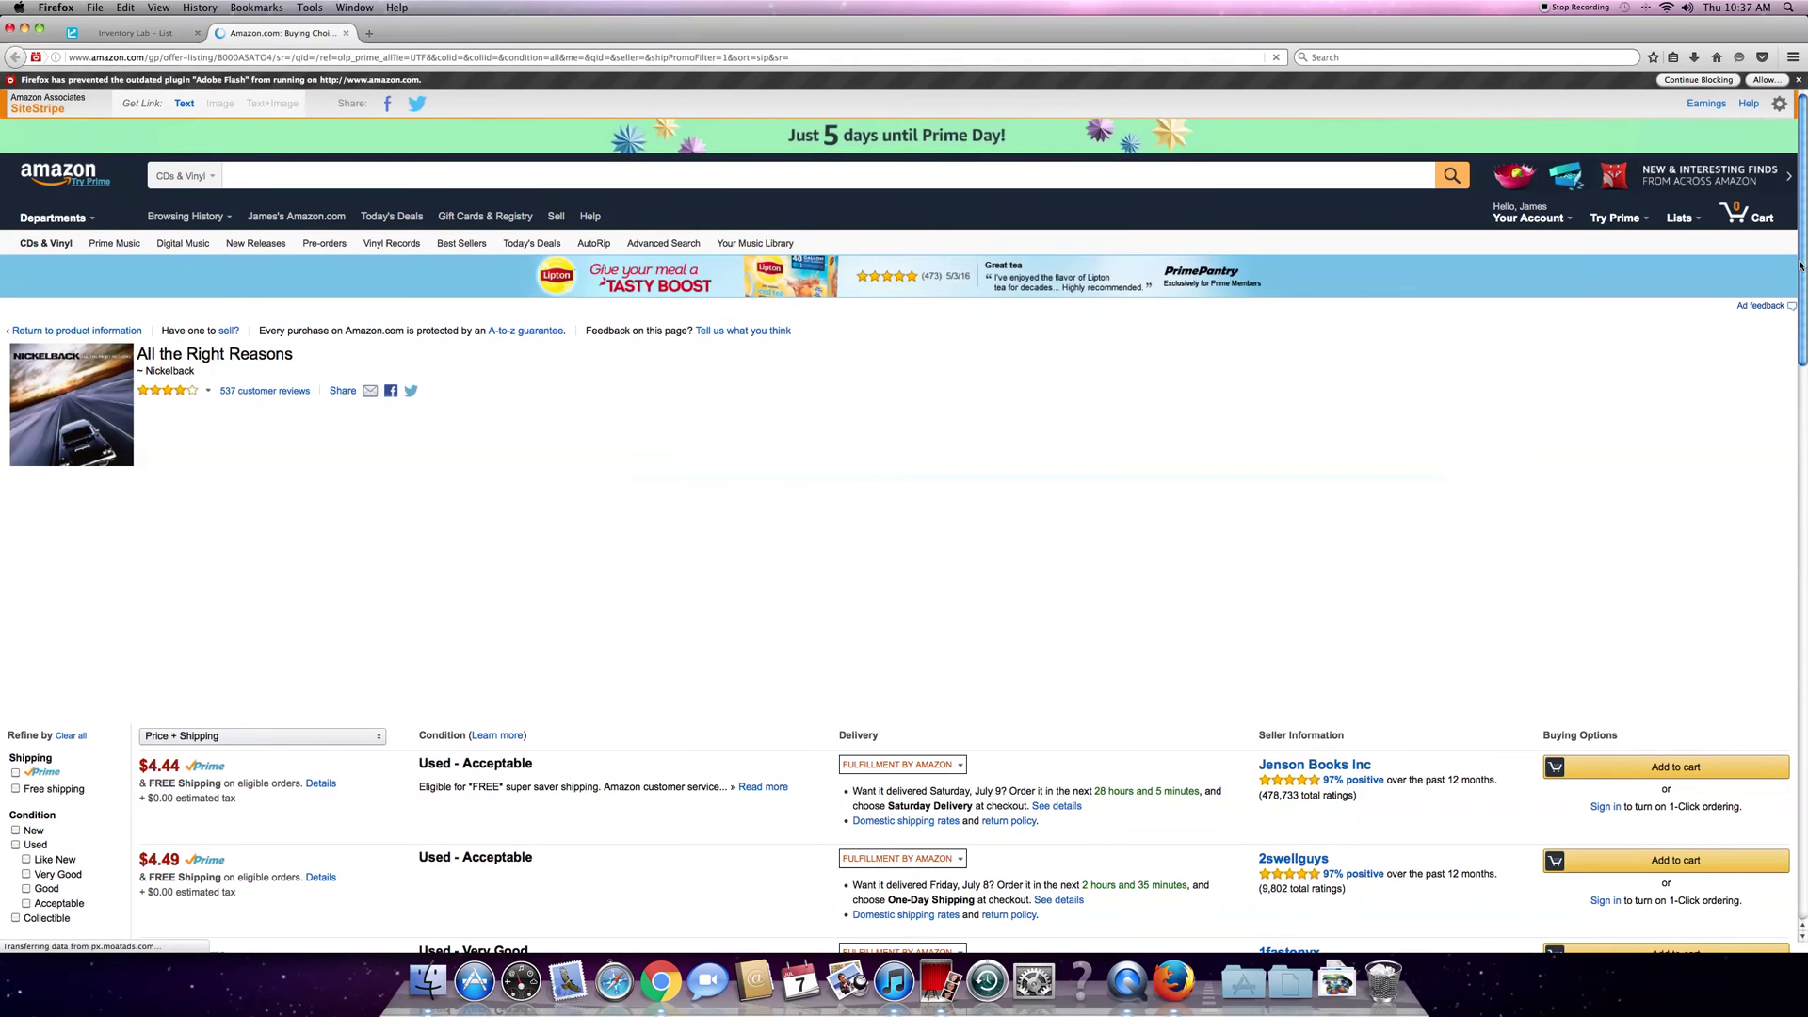
pyautogui.moveTo(1800, 265); pyautogui.dragTo(1804, 532)
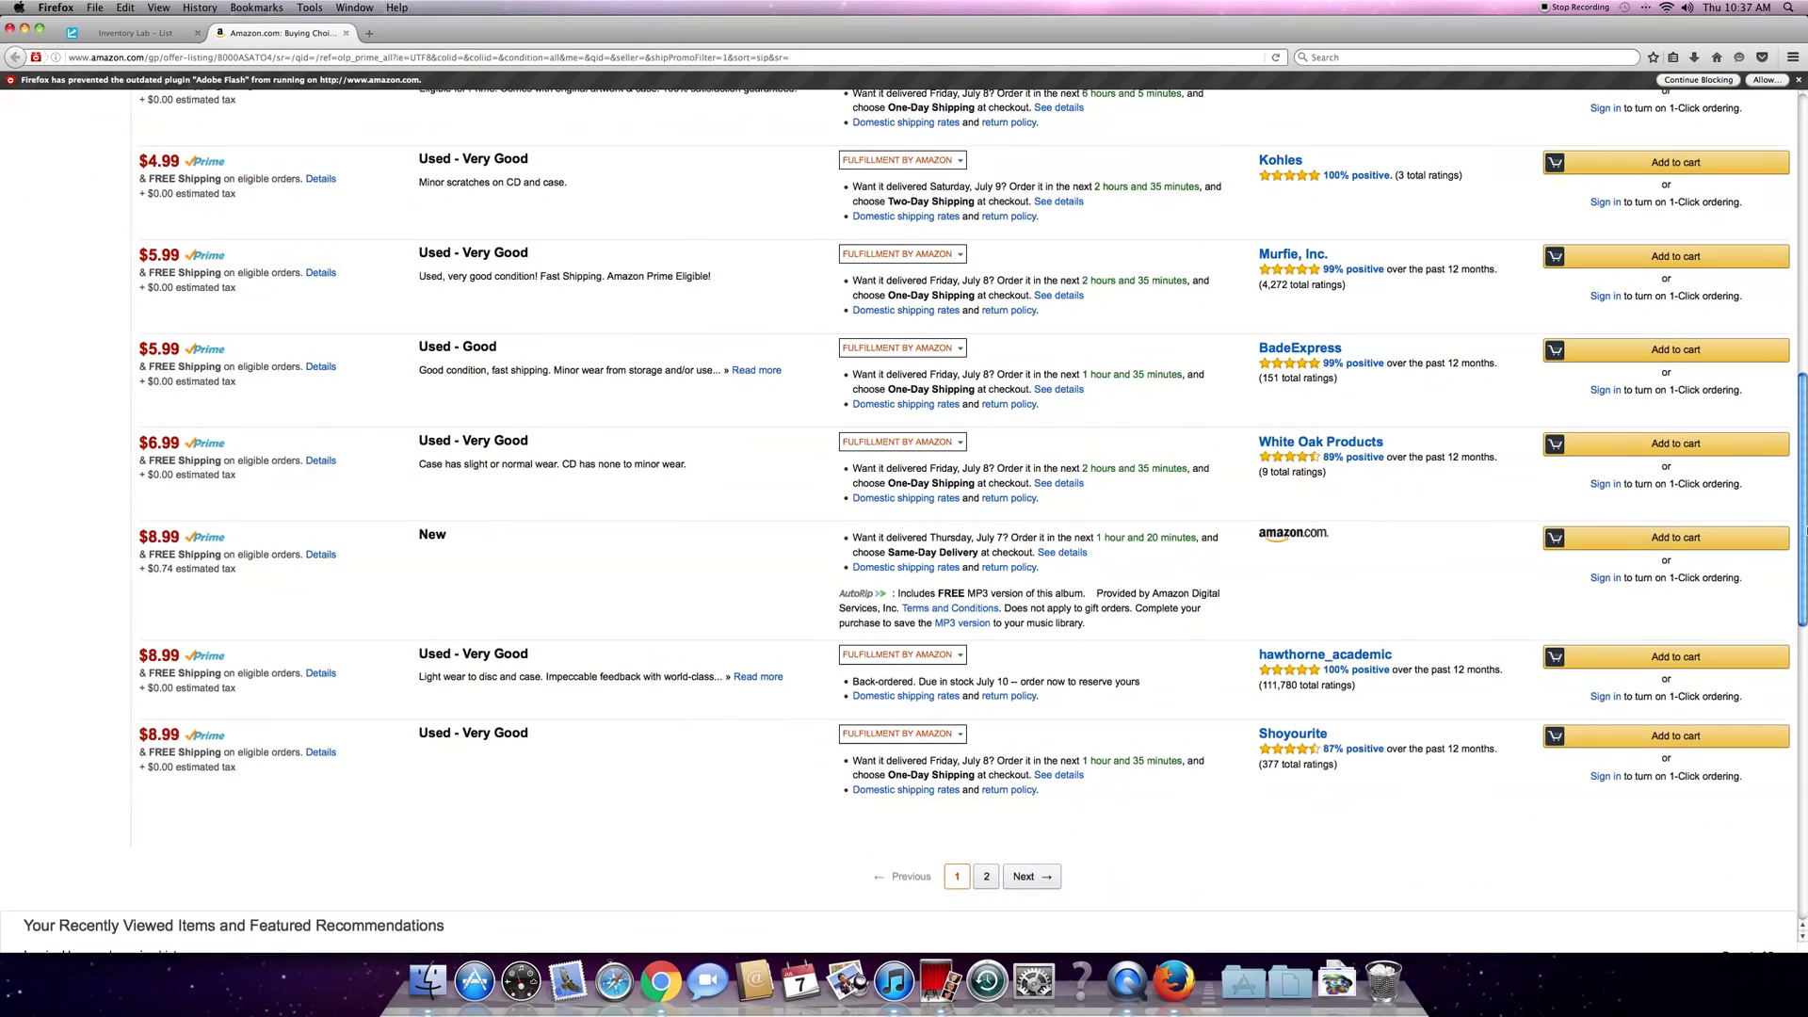
pyautogui.scroll(1, 1319, 565)
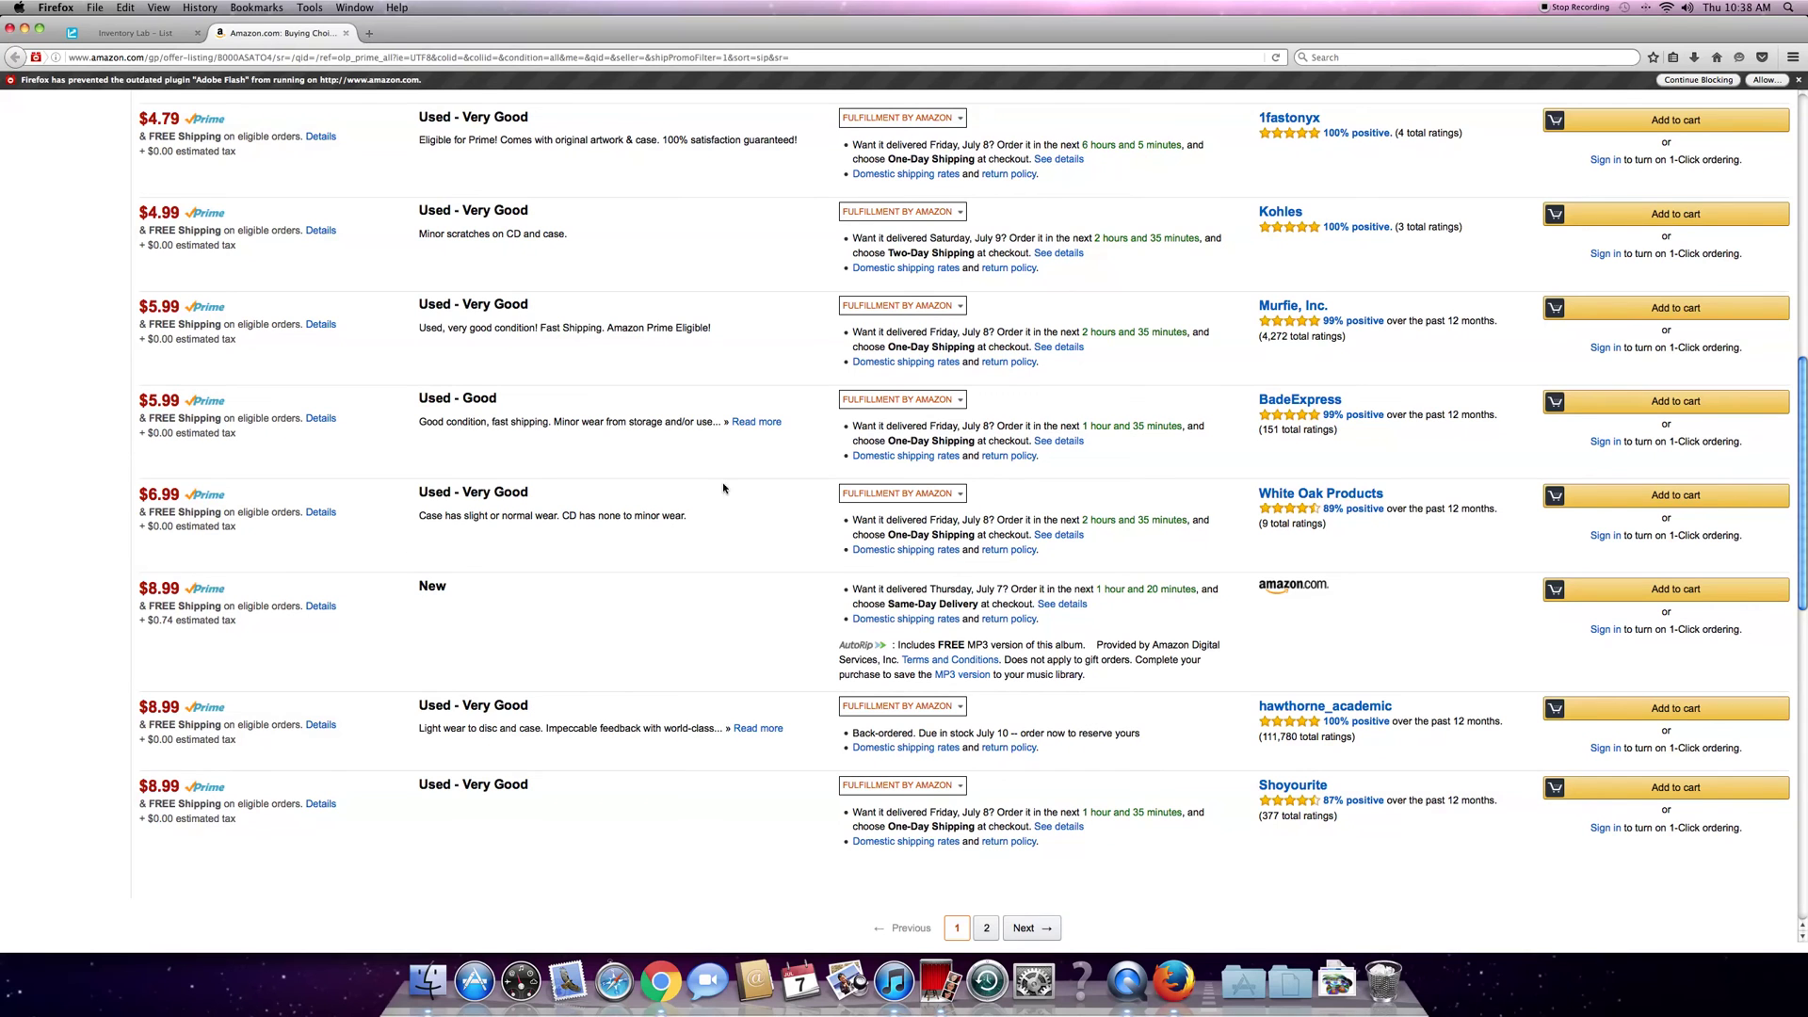
pyautogui.moveTo(1801, 514); pyautogui.dragTo(1801, 458)
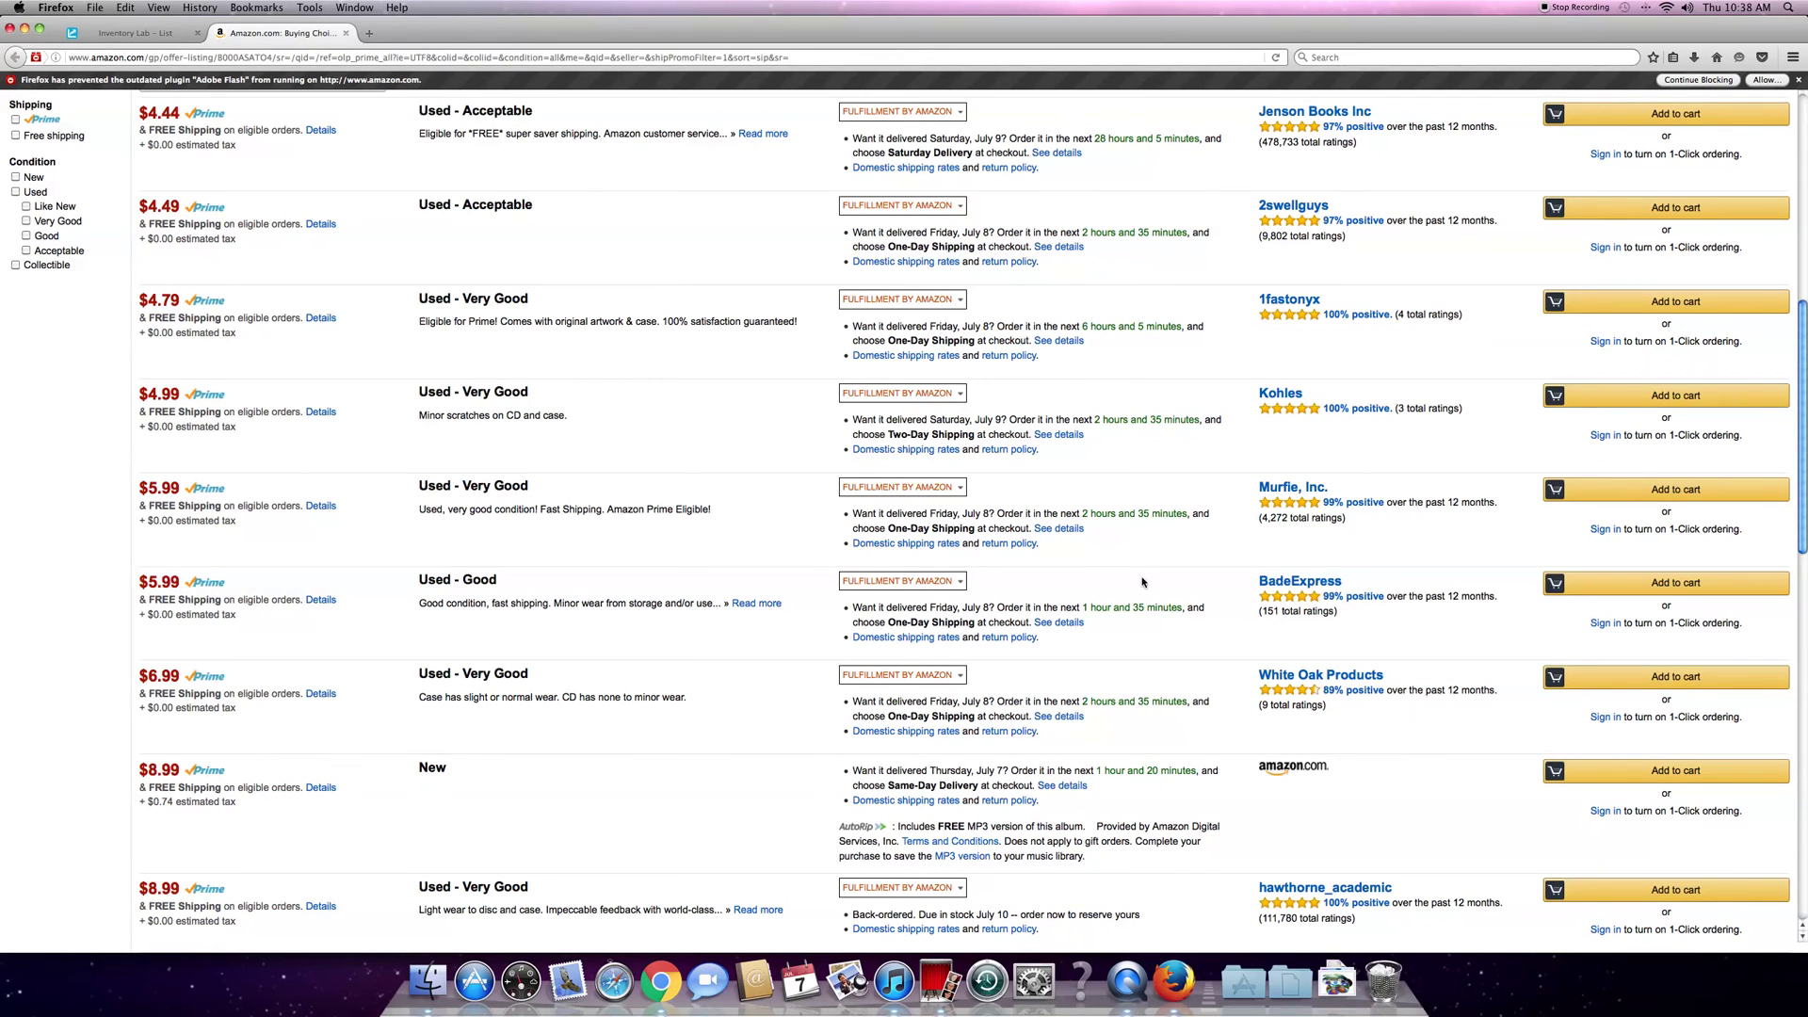
pyautogui.moveTo(1804, 417); pyautogui.dragTo(1803, 170)
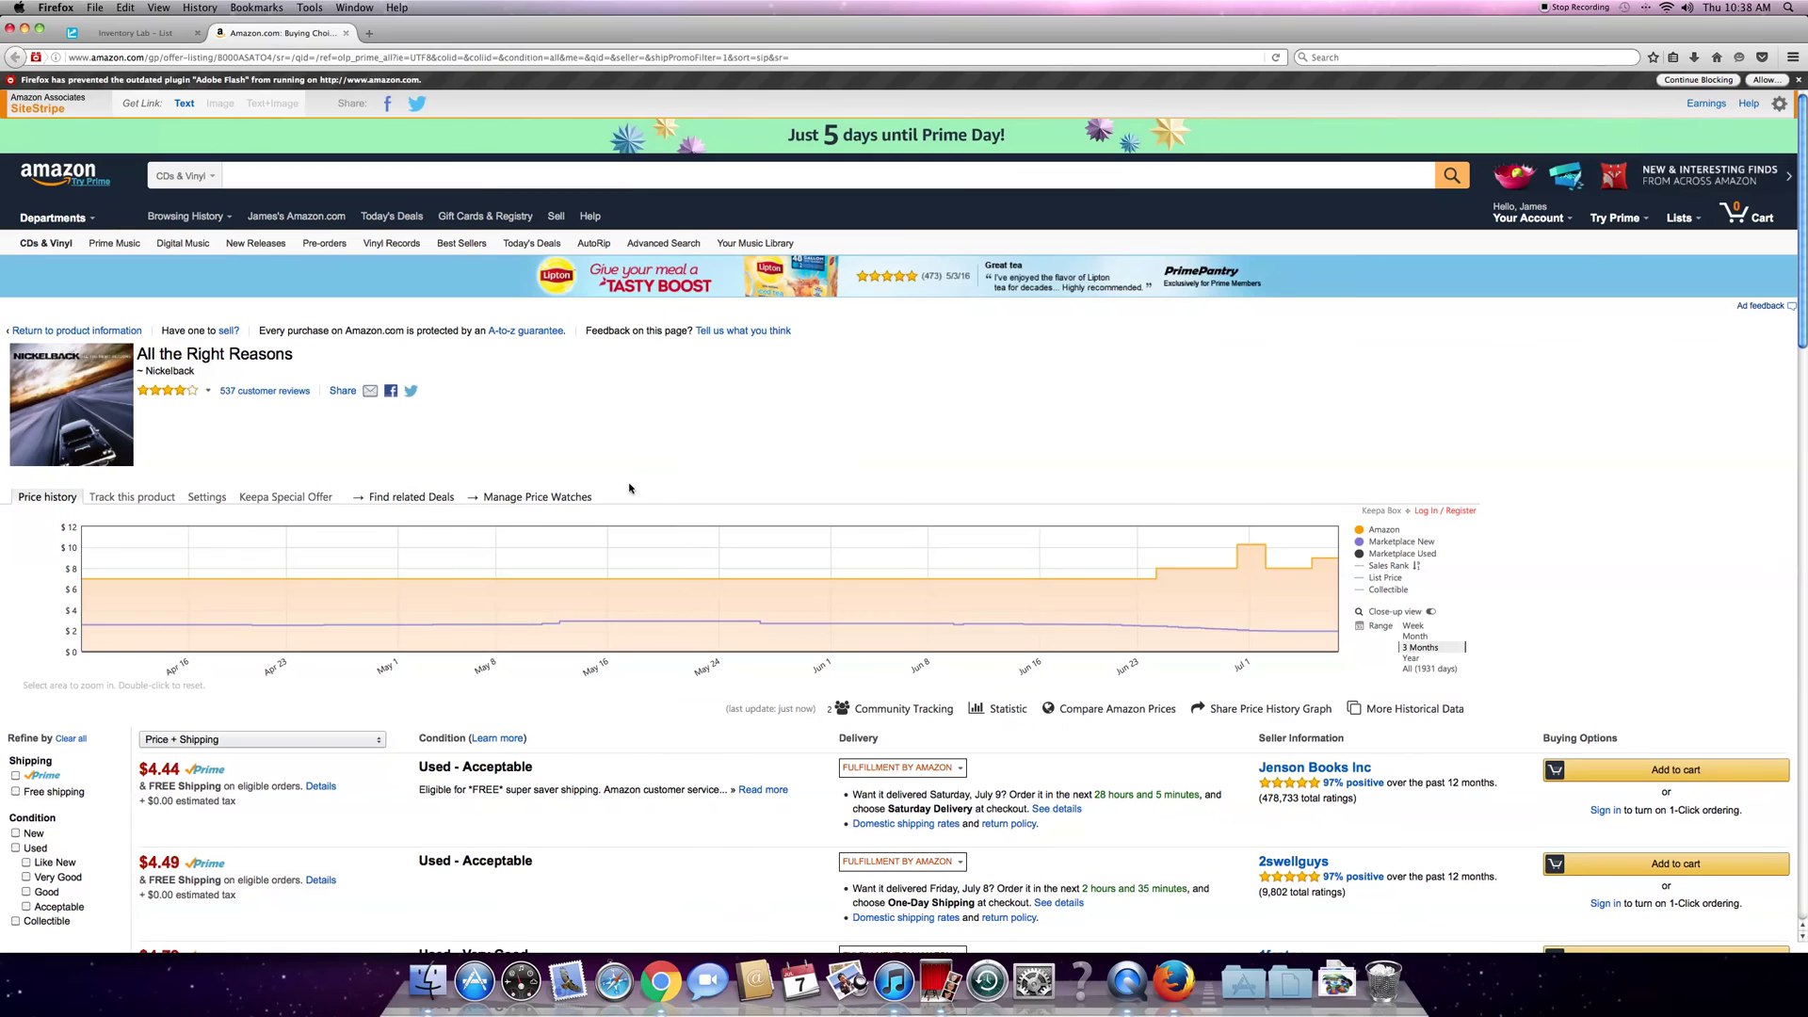
pyautogui.moveTo(1799, 329); pyautogui.dragTo(1805, 547)
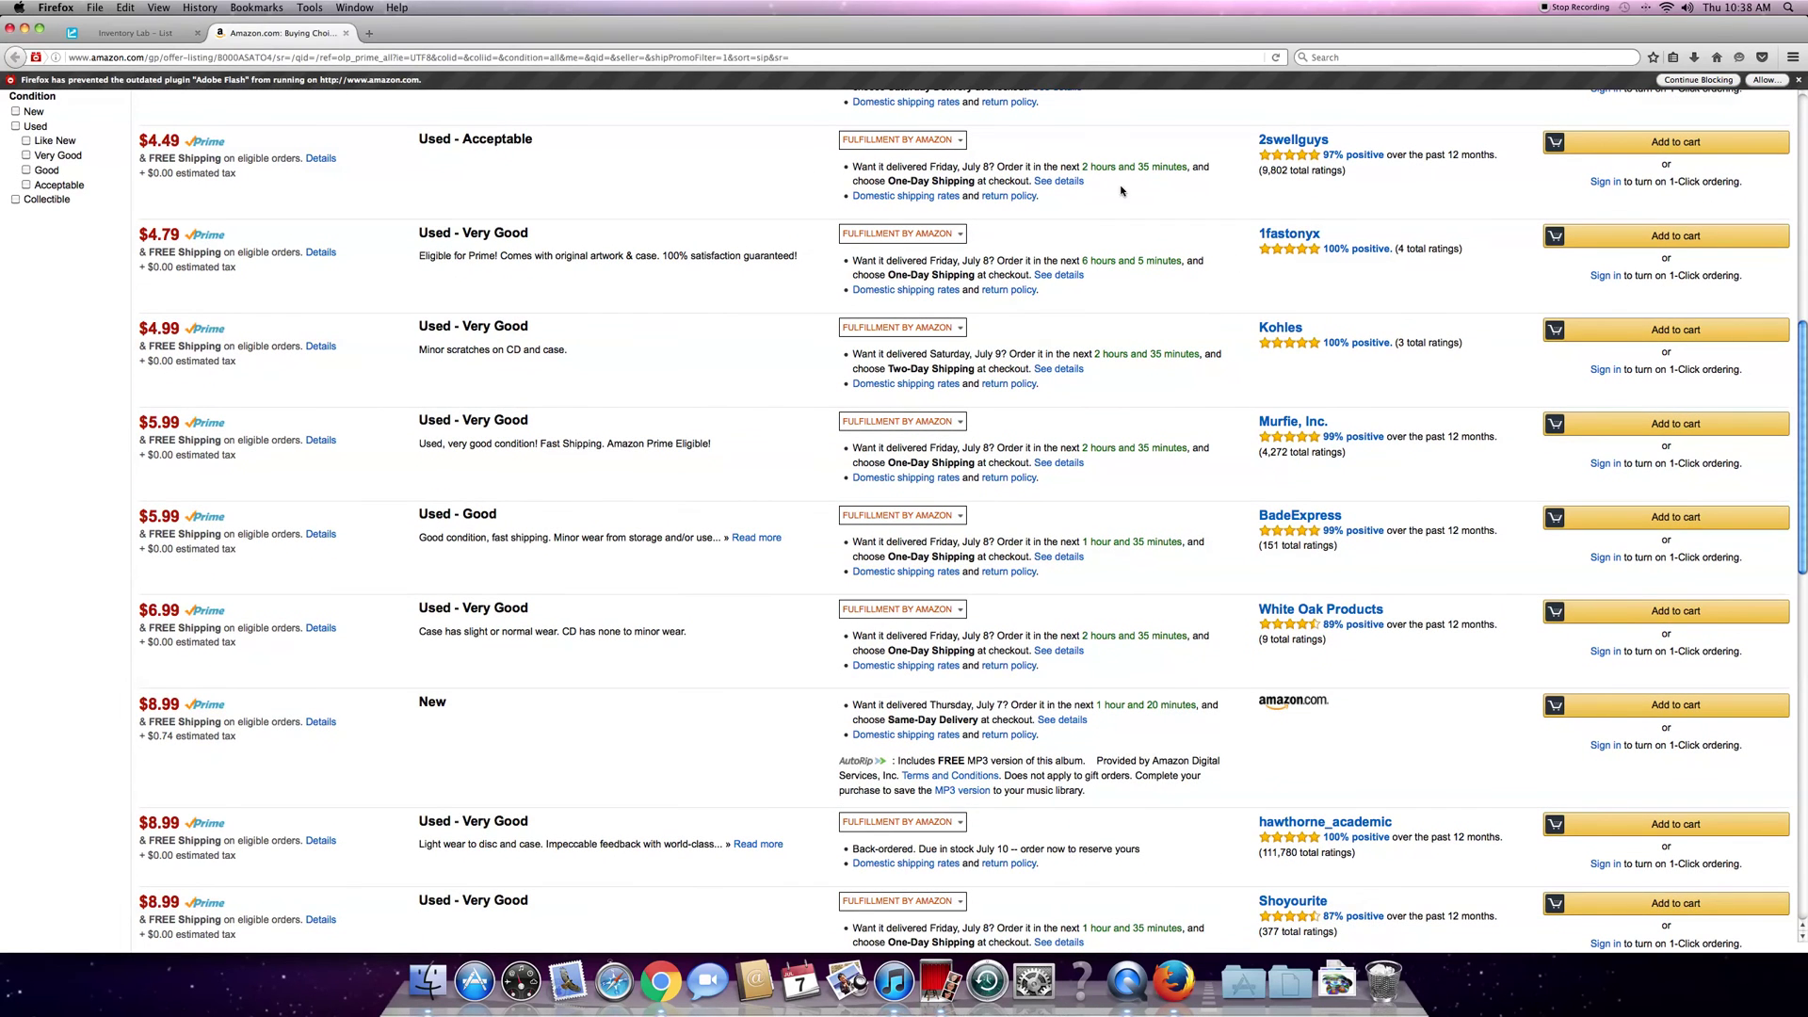
pyautogui.click(115, 35)
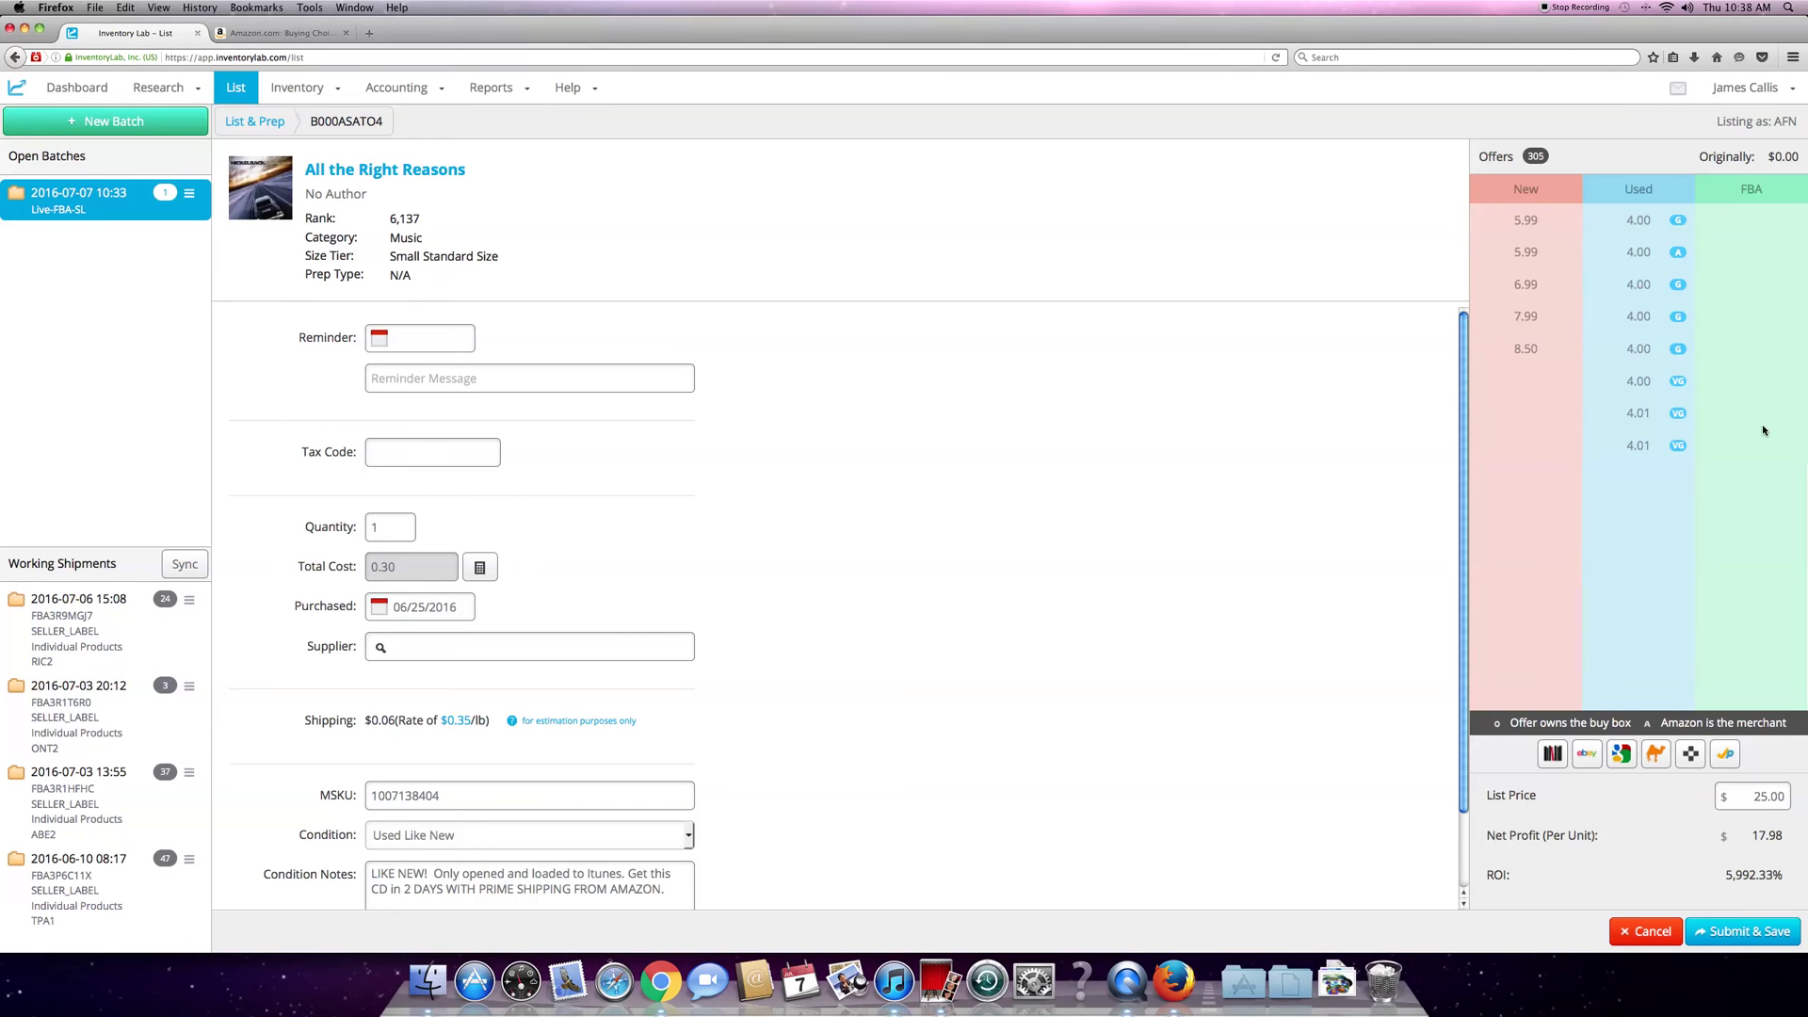
# Reopen the Amazon offer listing and go to page 2 of the offers
pyautogui.click(1728, 767)
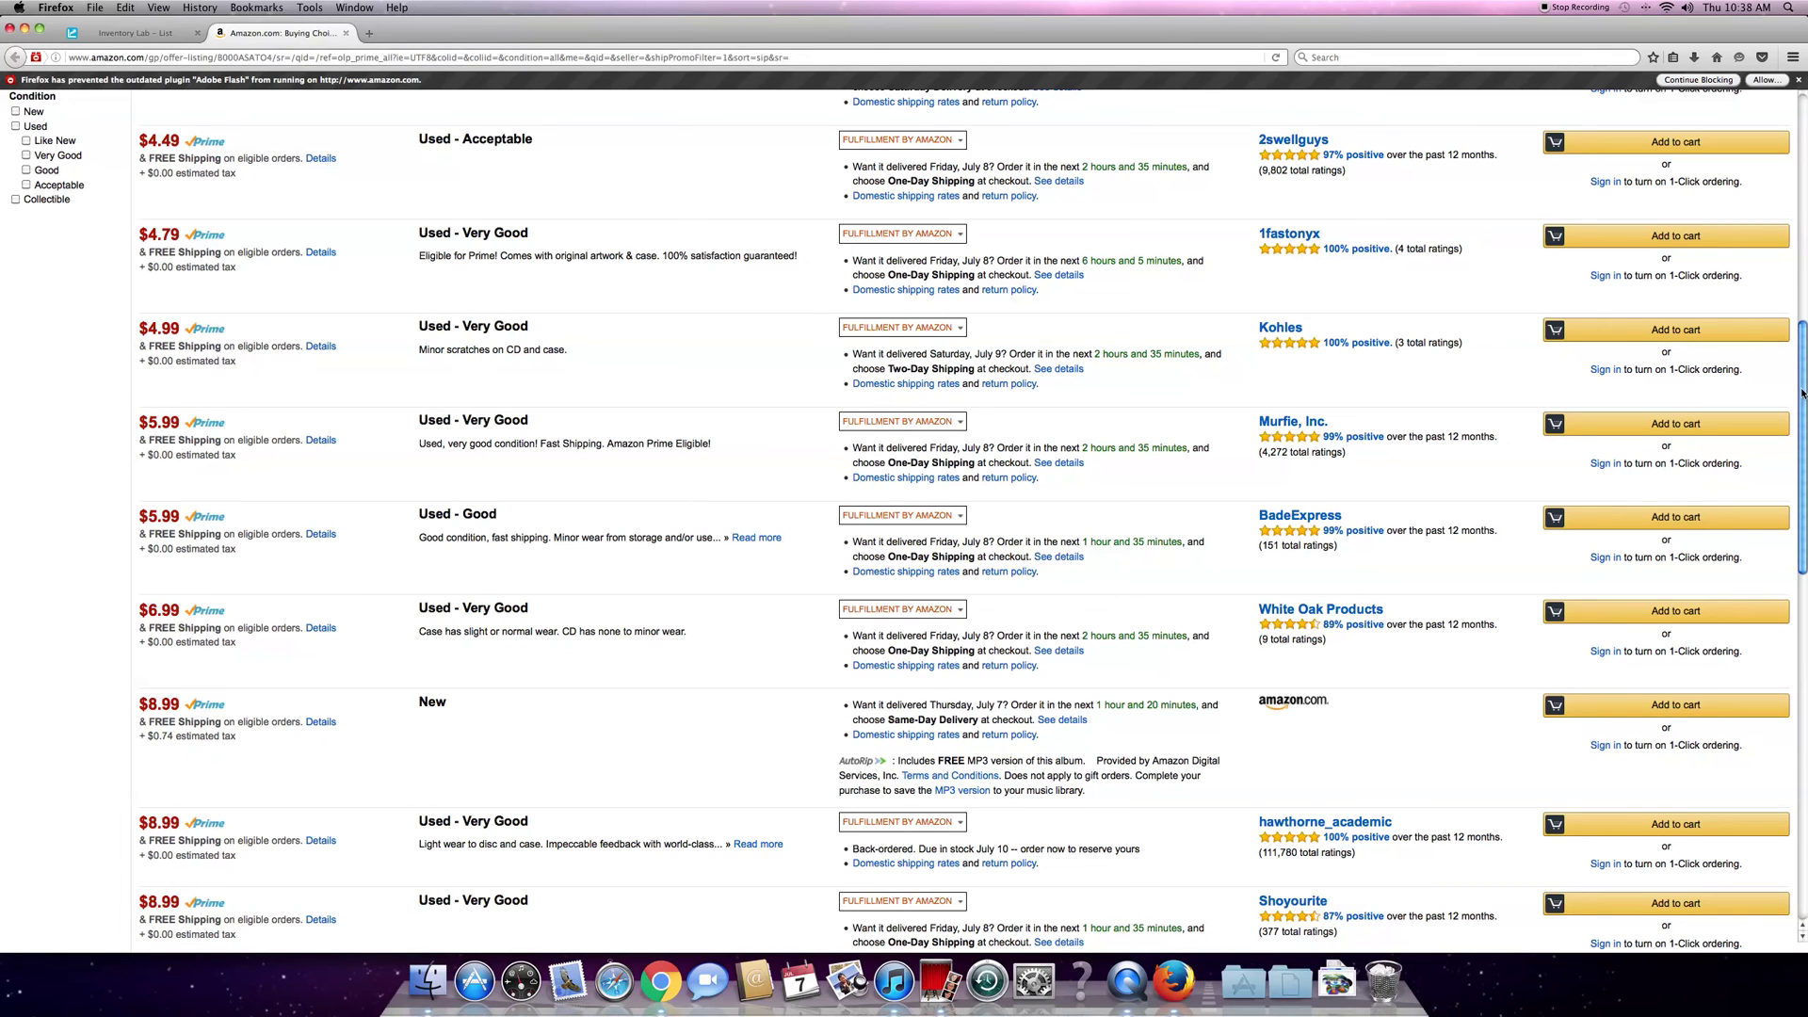
pyautogui.moveTo(1803, 394); pyautogui.dragTo(1805, 273)
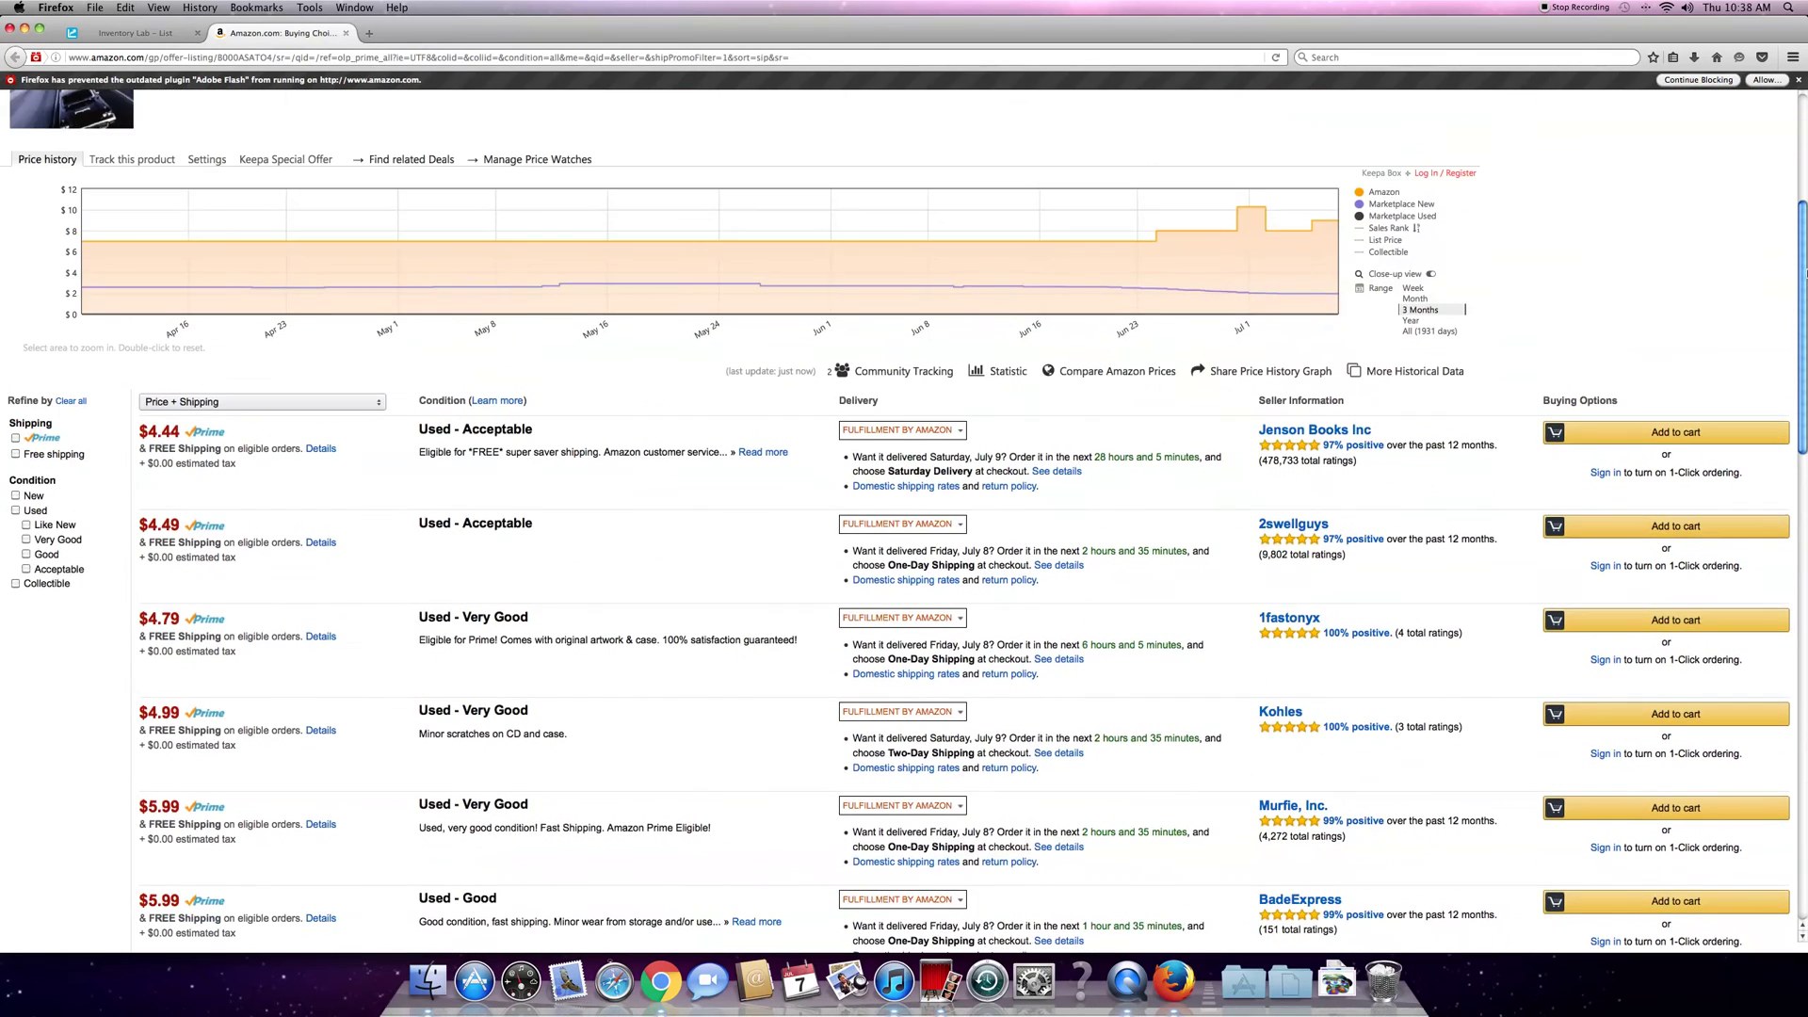
pyautogui.scroll(-10, 1599, 564)
pyautogui.scroll(4, 1599, 564)
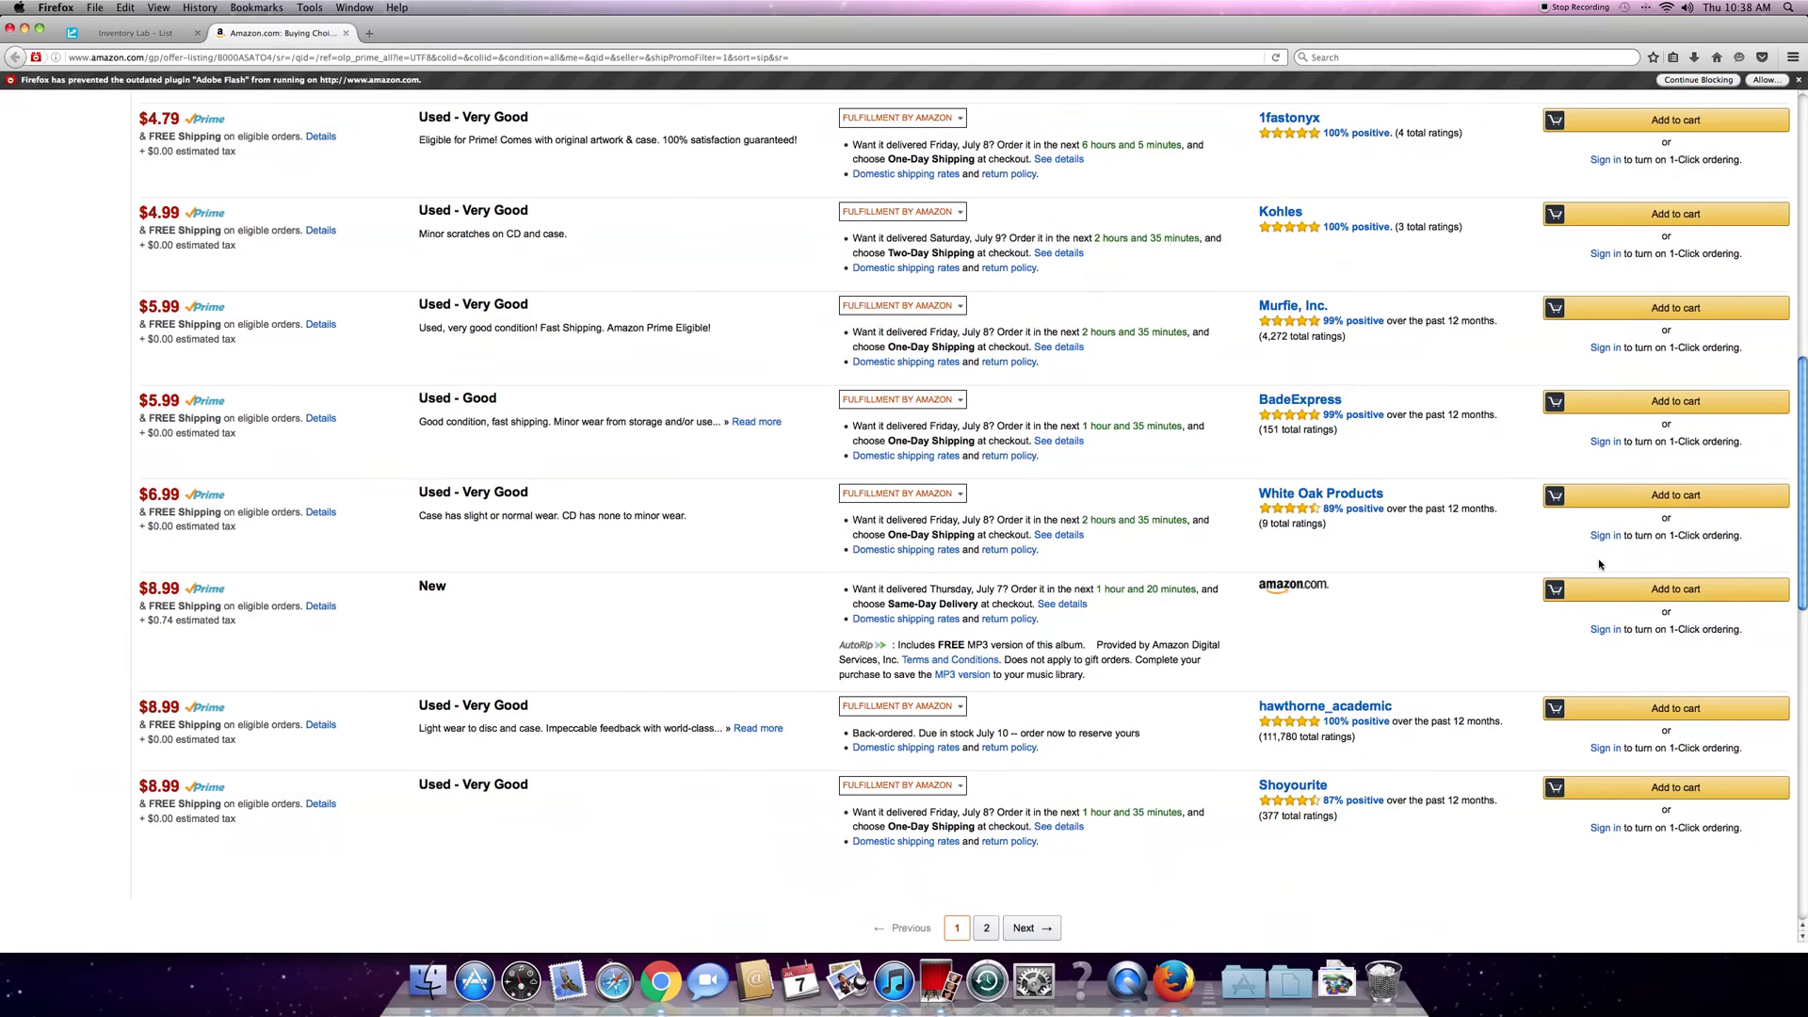
pyautogui.click(986, 928)
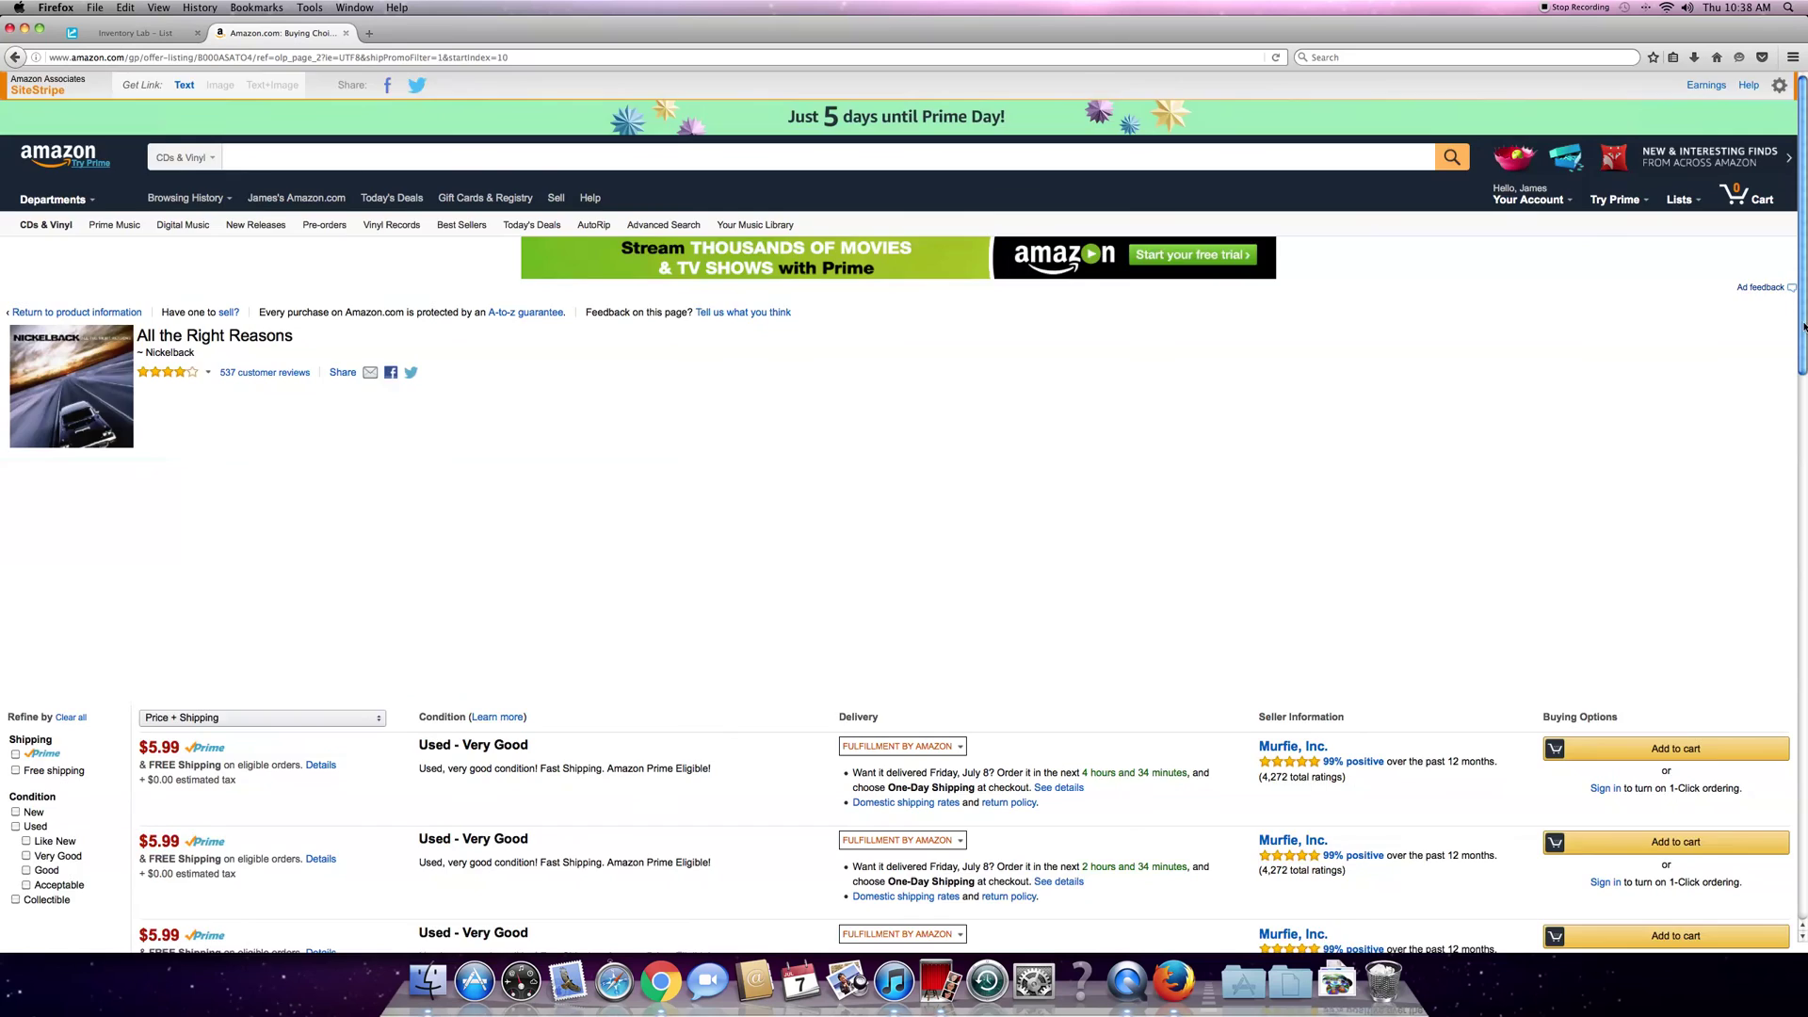
# Scroll through page 2 of the offers, then return to page 1
pyautogui.moveTo(1803, 375); pyautogui.dragTo(1803, 574)
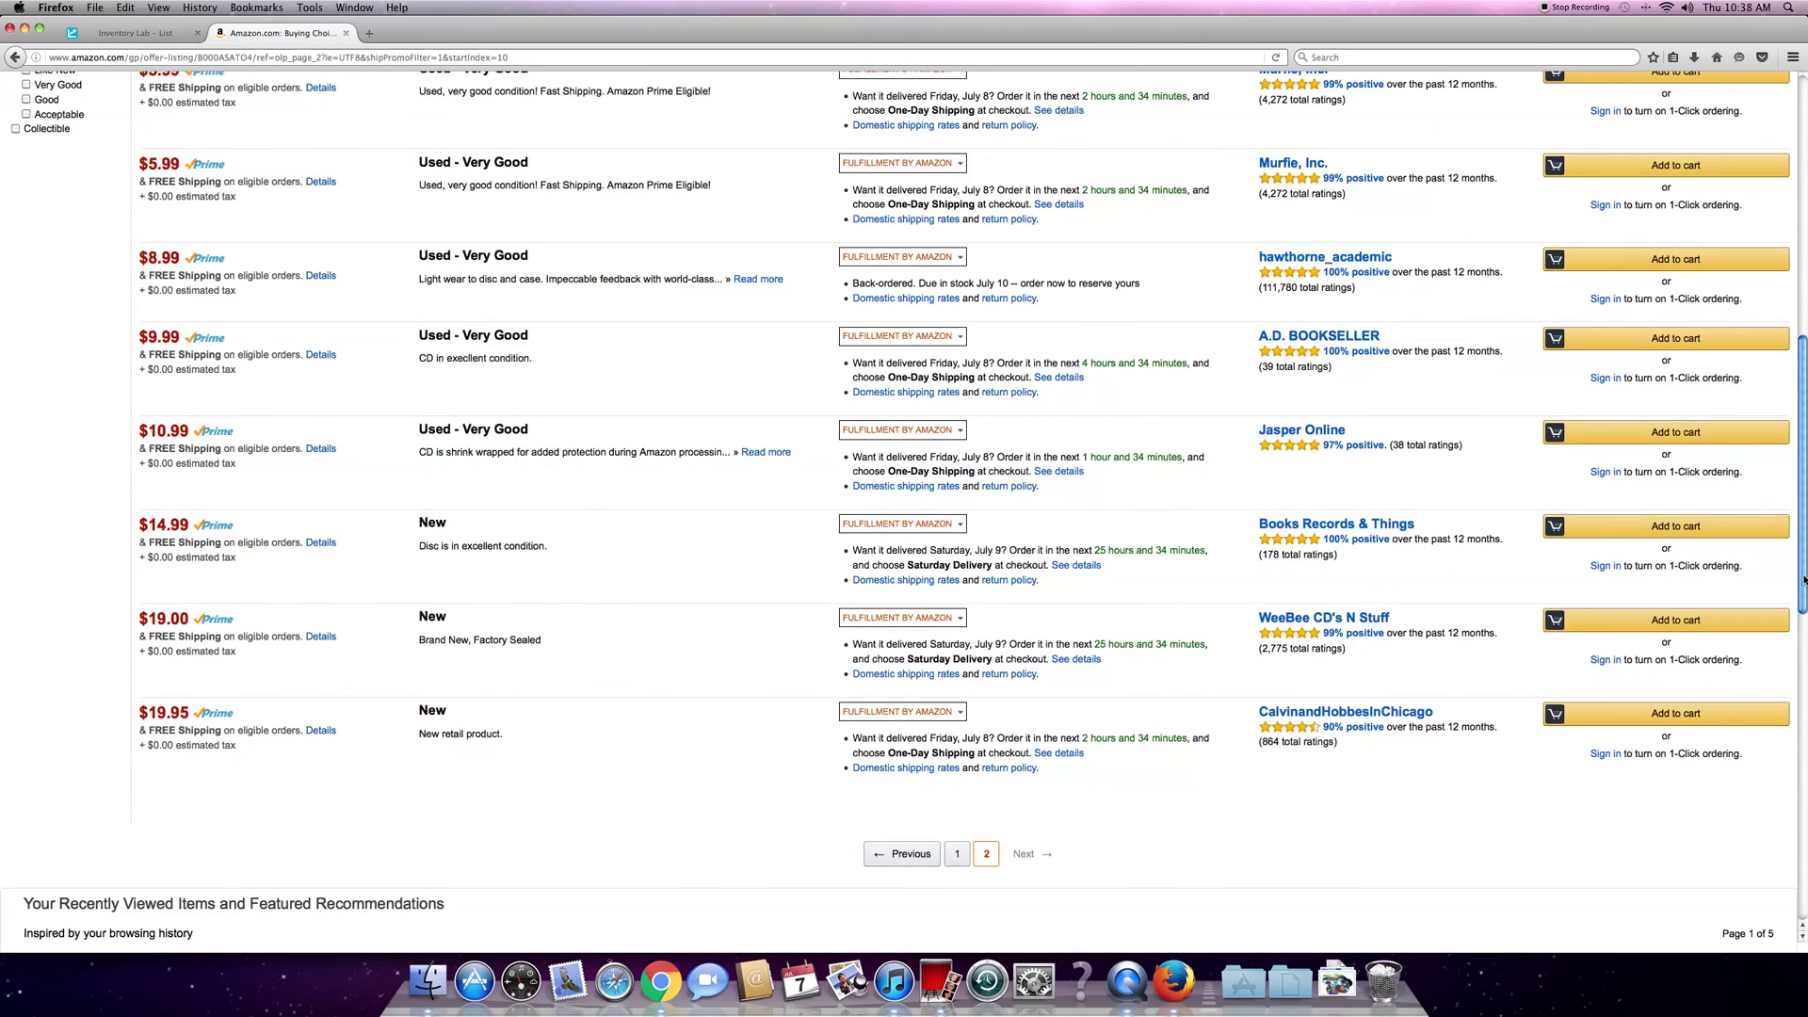
pyautogui.scroll(1, 1495, 644)
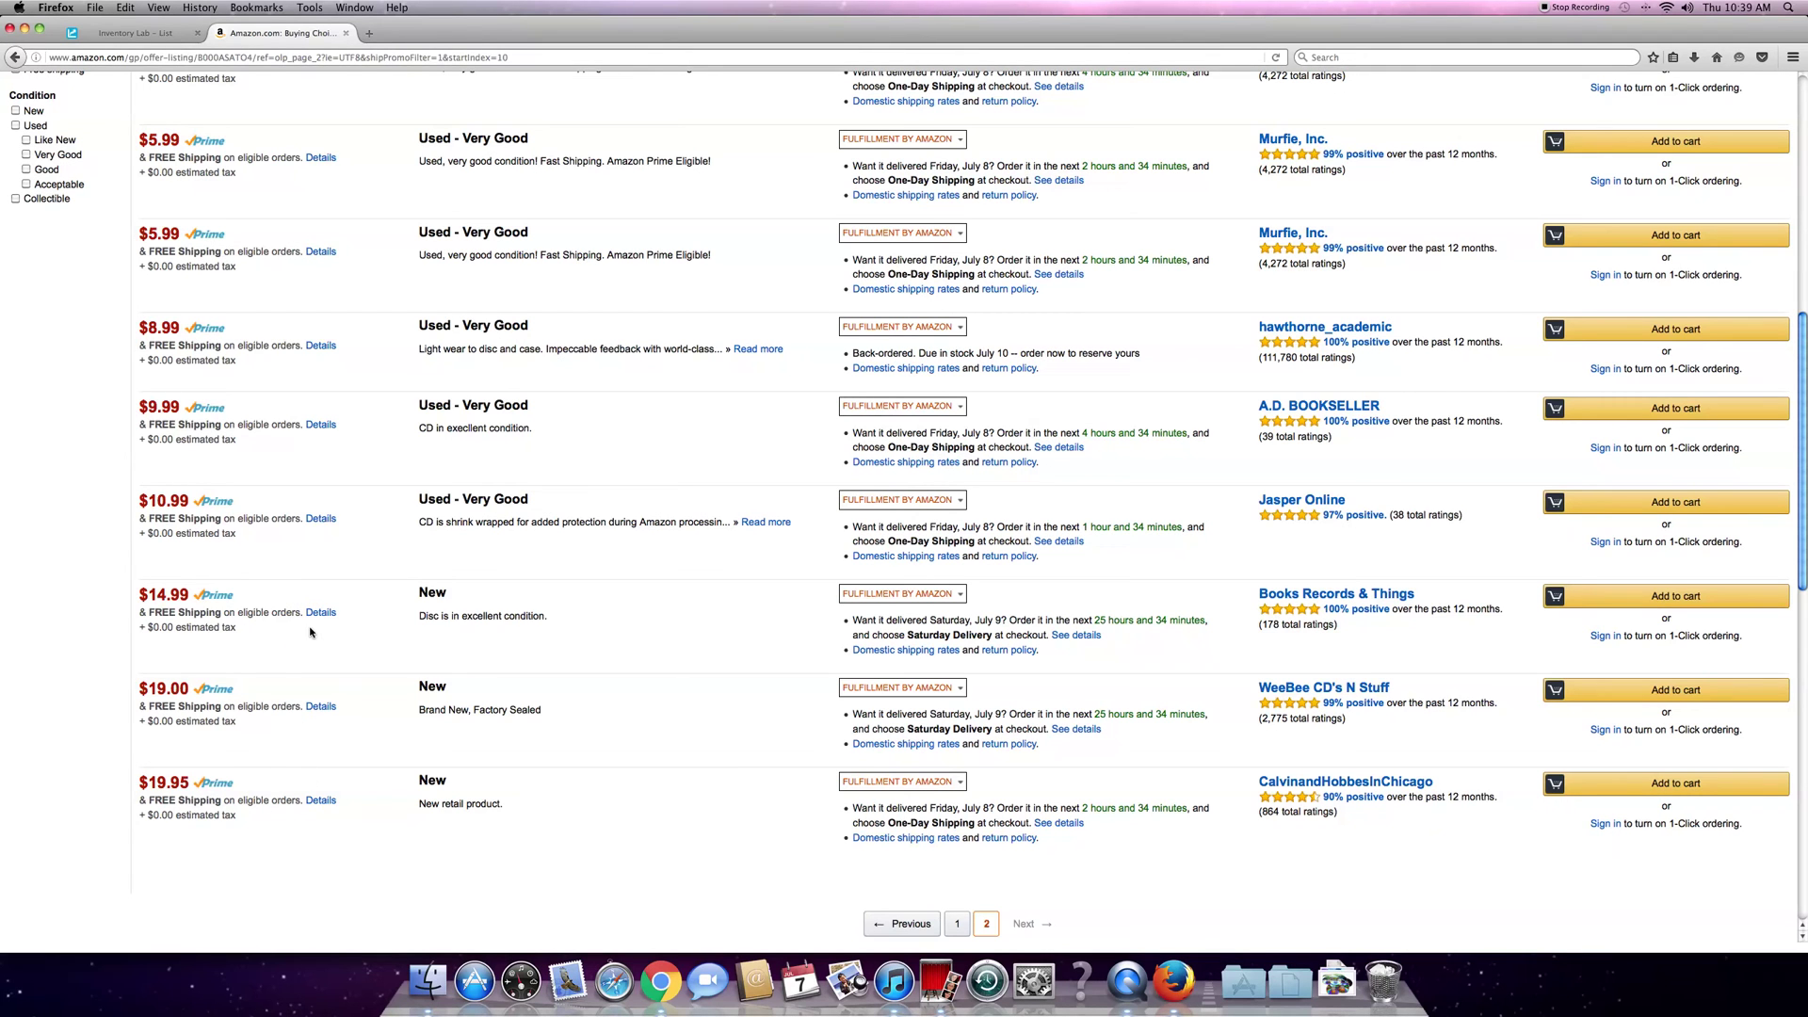
pyautogui.click(956, 924)
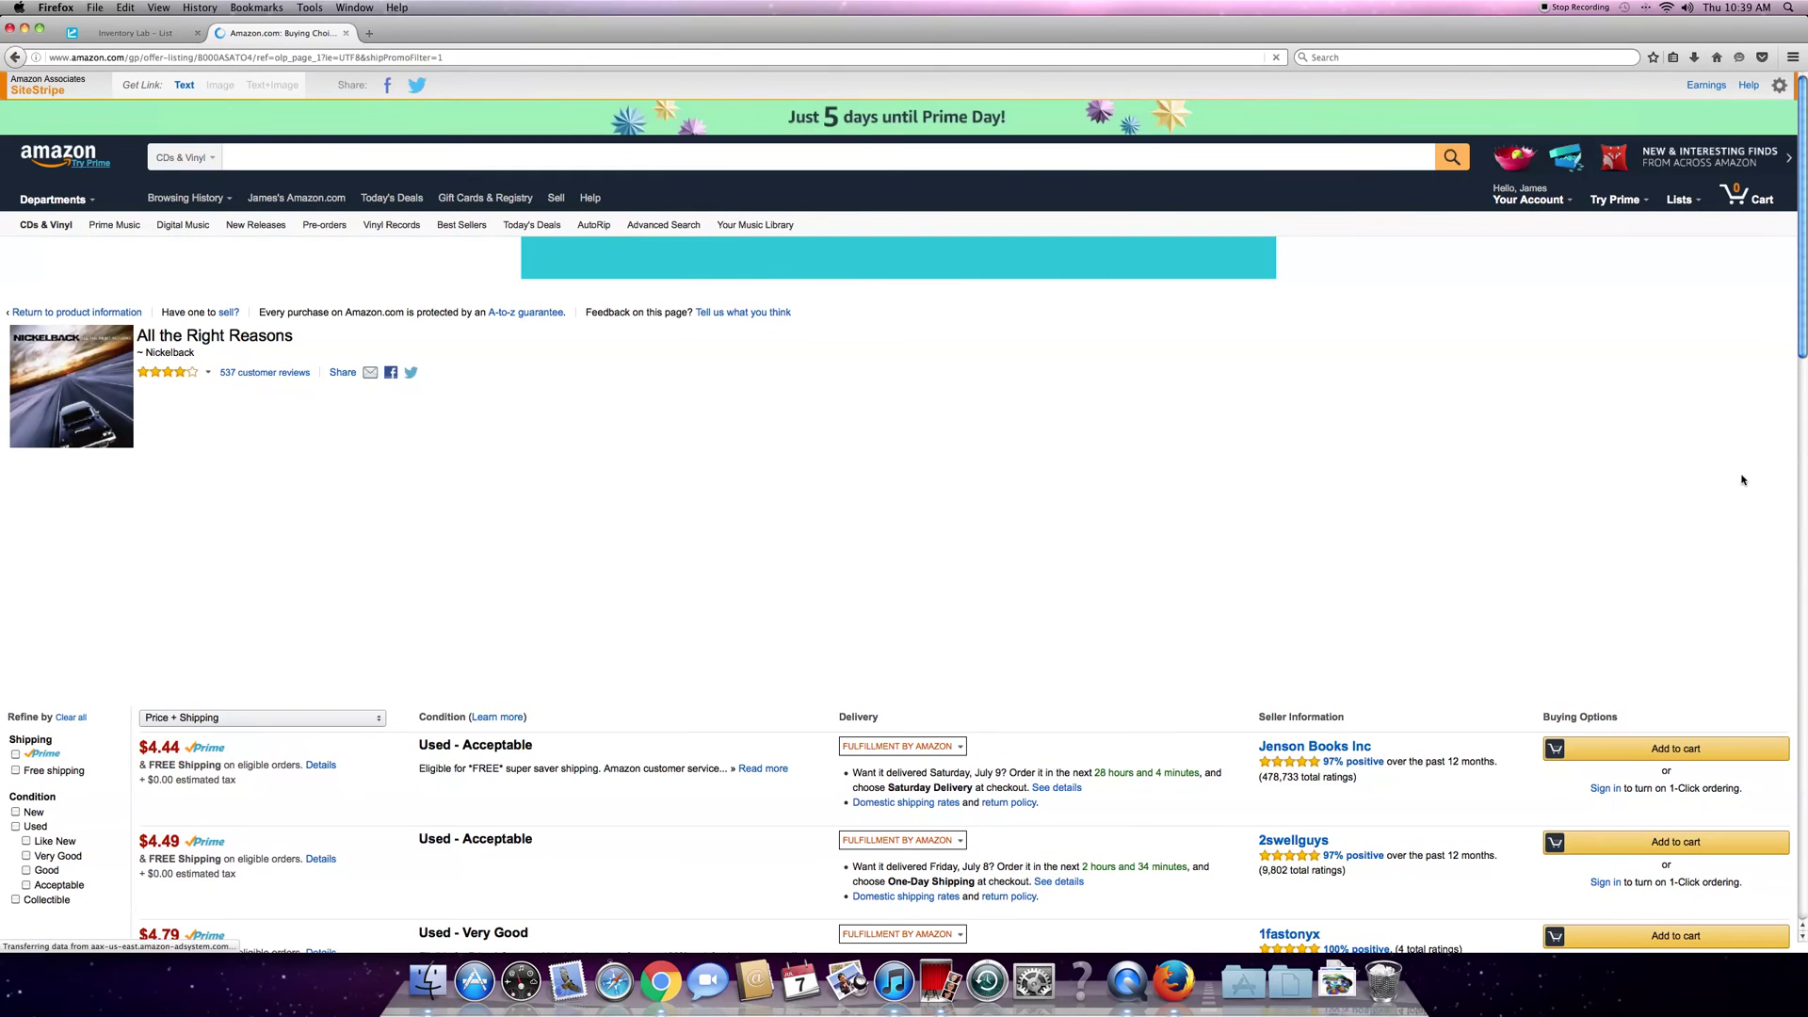
# Compare offer prices, then check Keepa history: Amazon $8.99, New $2.00, Used $0.01
pyautogui.scroll(-3, 1806, 551)
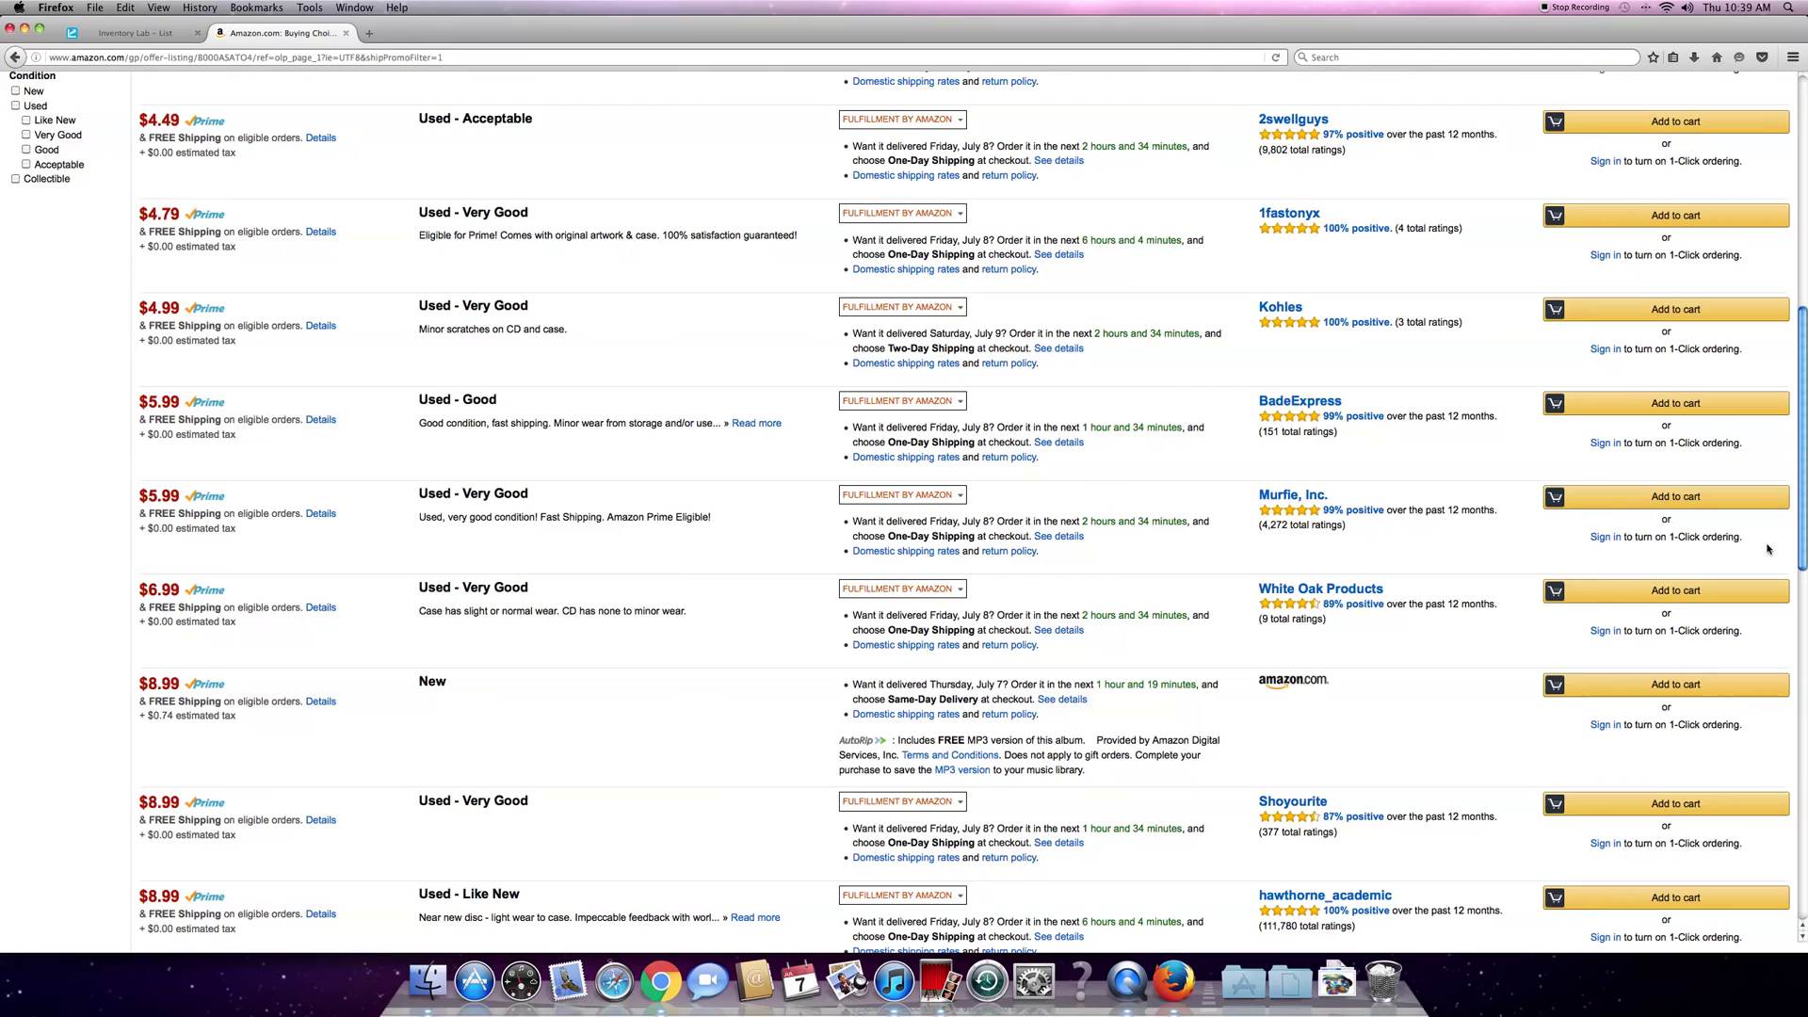
pyautogui.moveTo(1804, 529); pyautogui.dragTo(1804, 566)
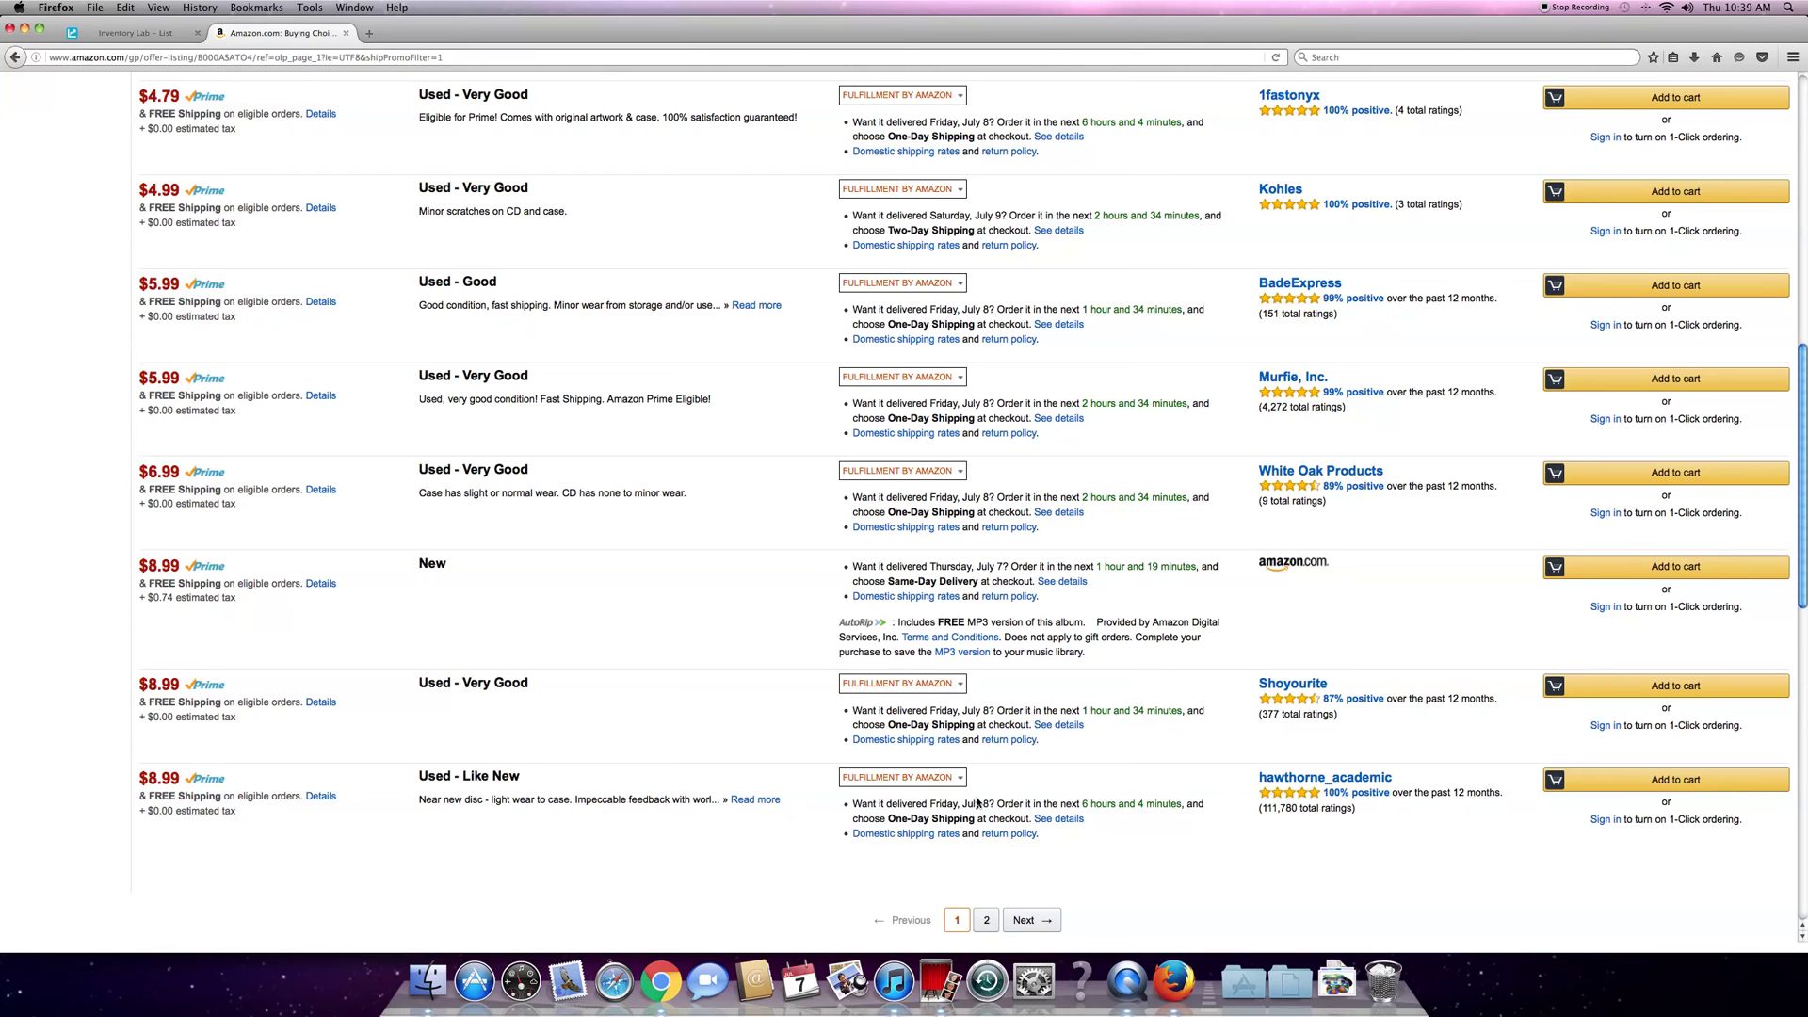
pyautogui.moveTo(1804, 496); pyautogui.dragTo(1804, 227)
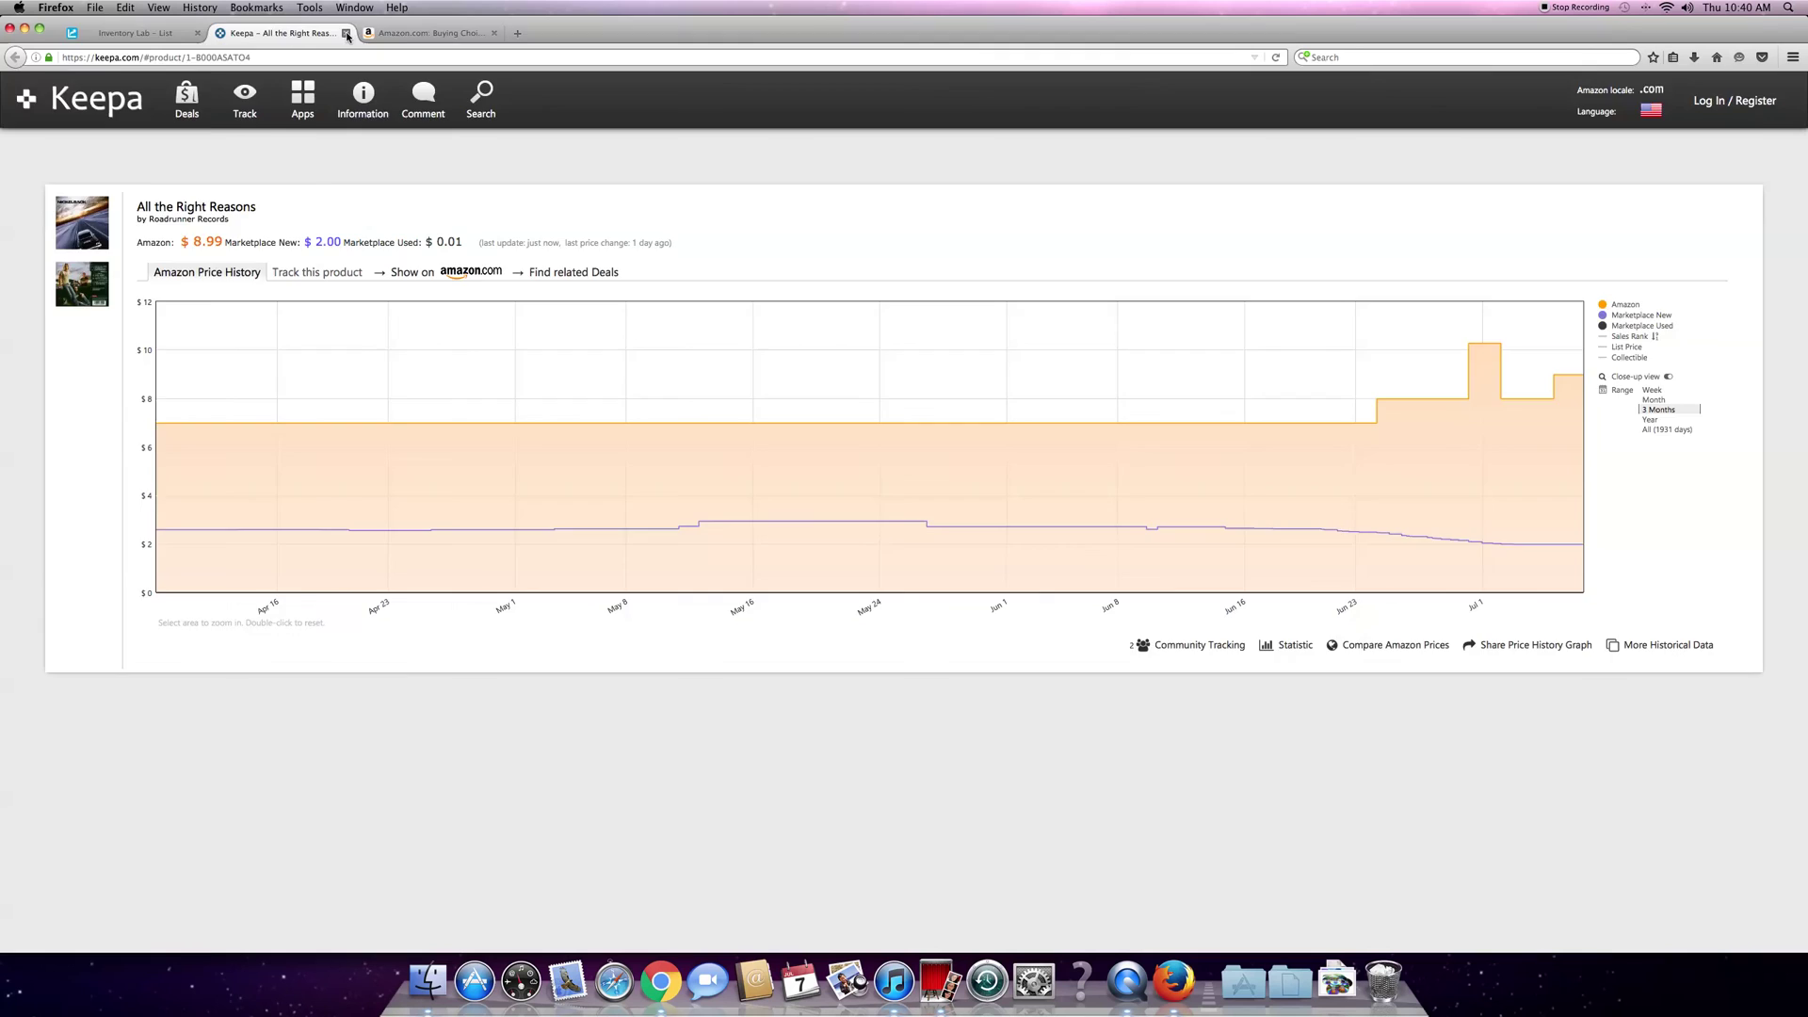
# Close the Keepa and Amazon tabs, set supplier to Half Price Books, and save the CD
pyautogui.click(347, 35)
pyautogui.click(347, 35)
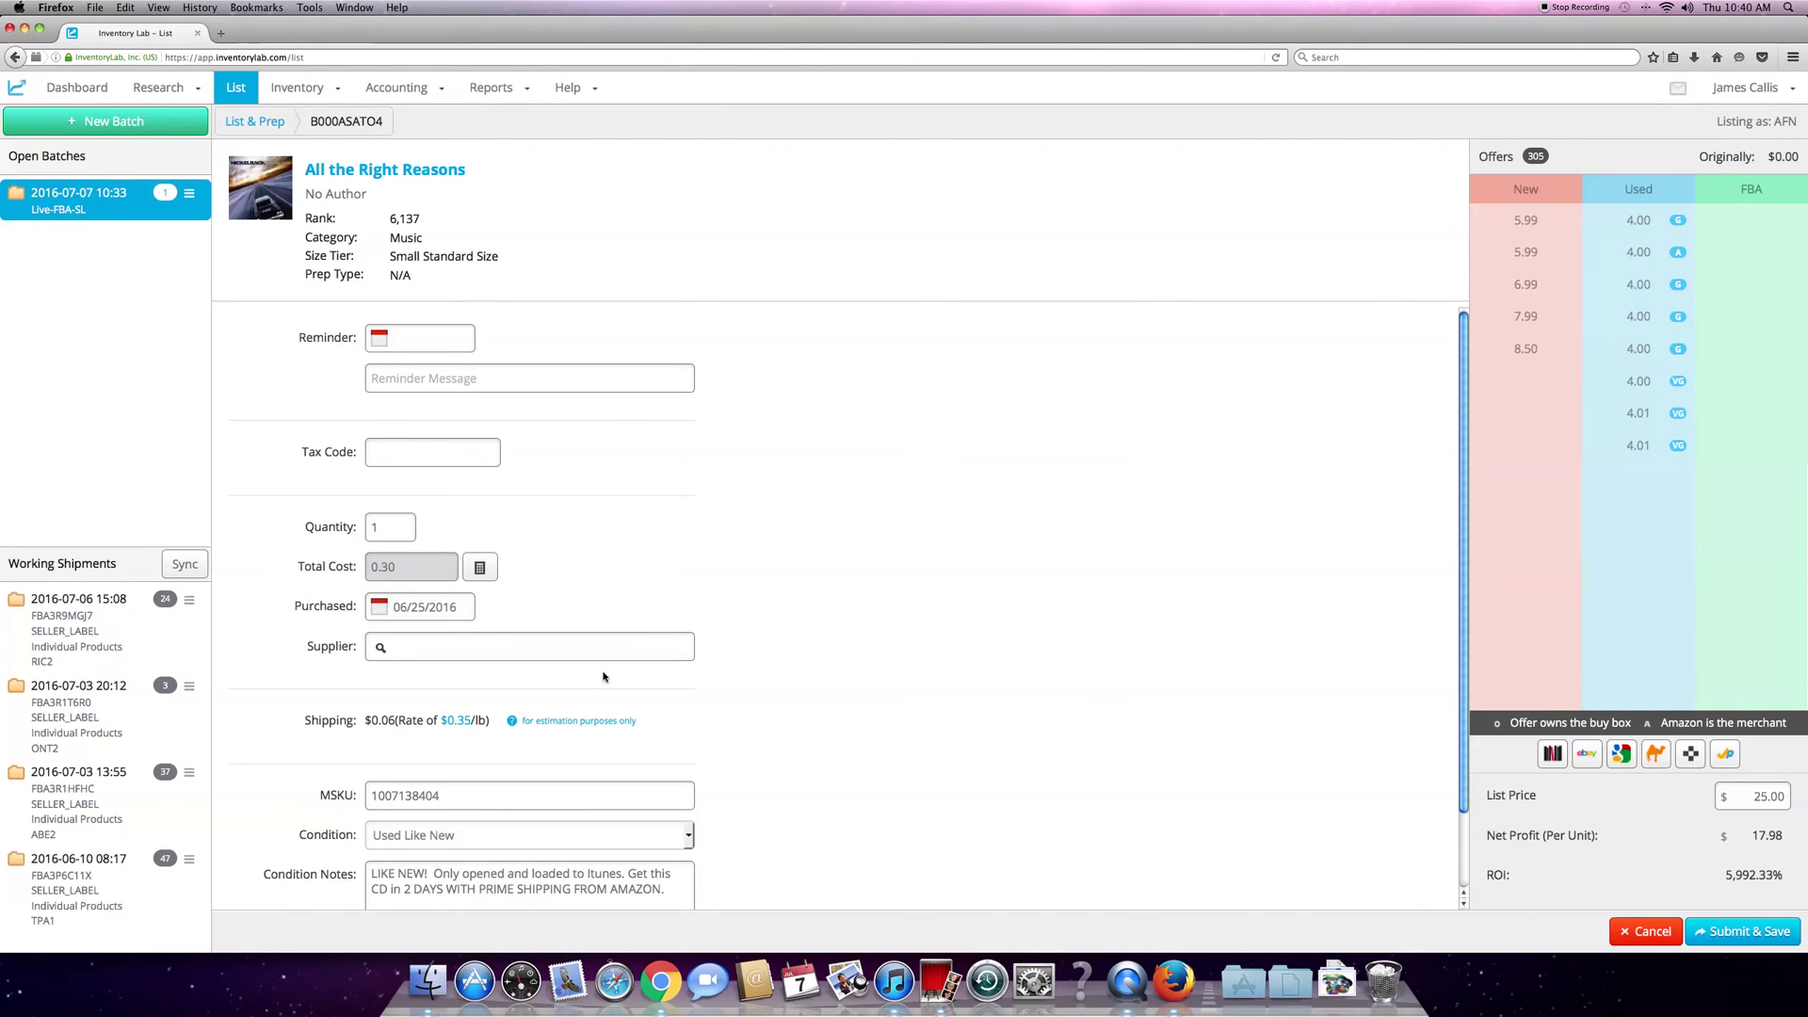
pyautogui.click(475, 654)
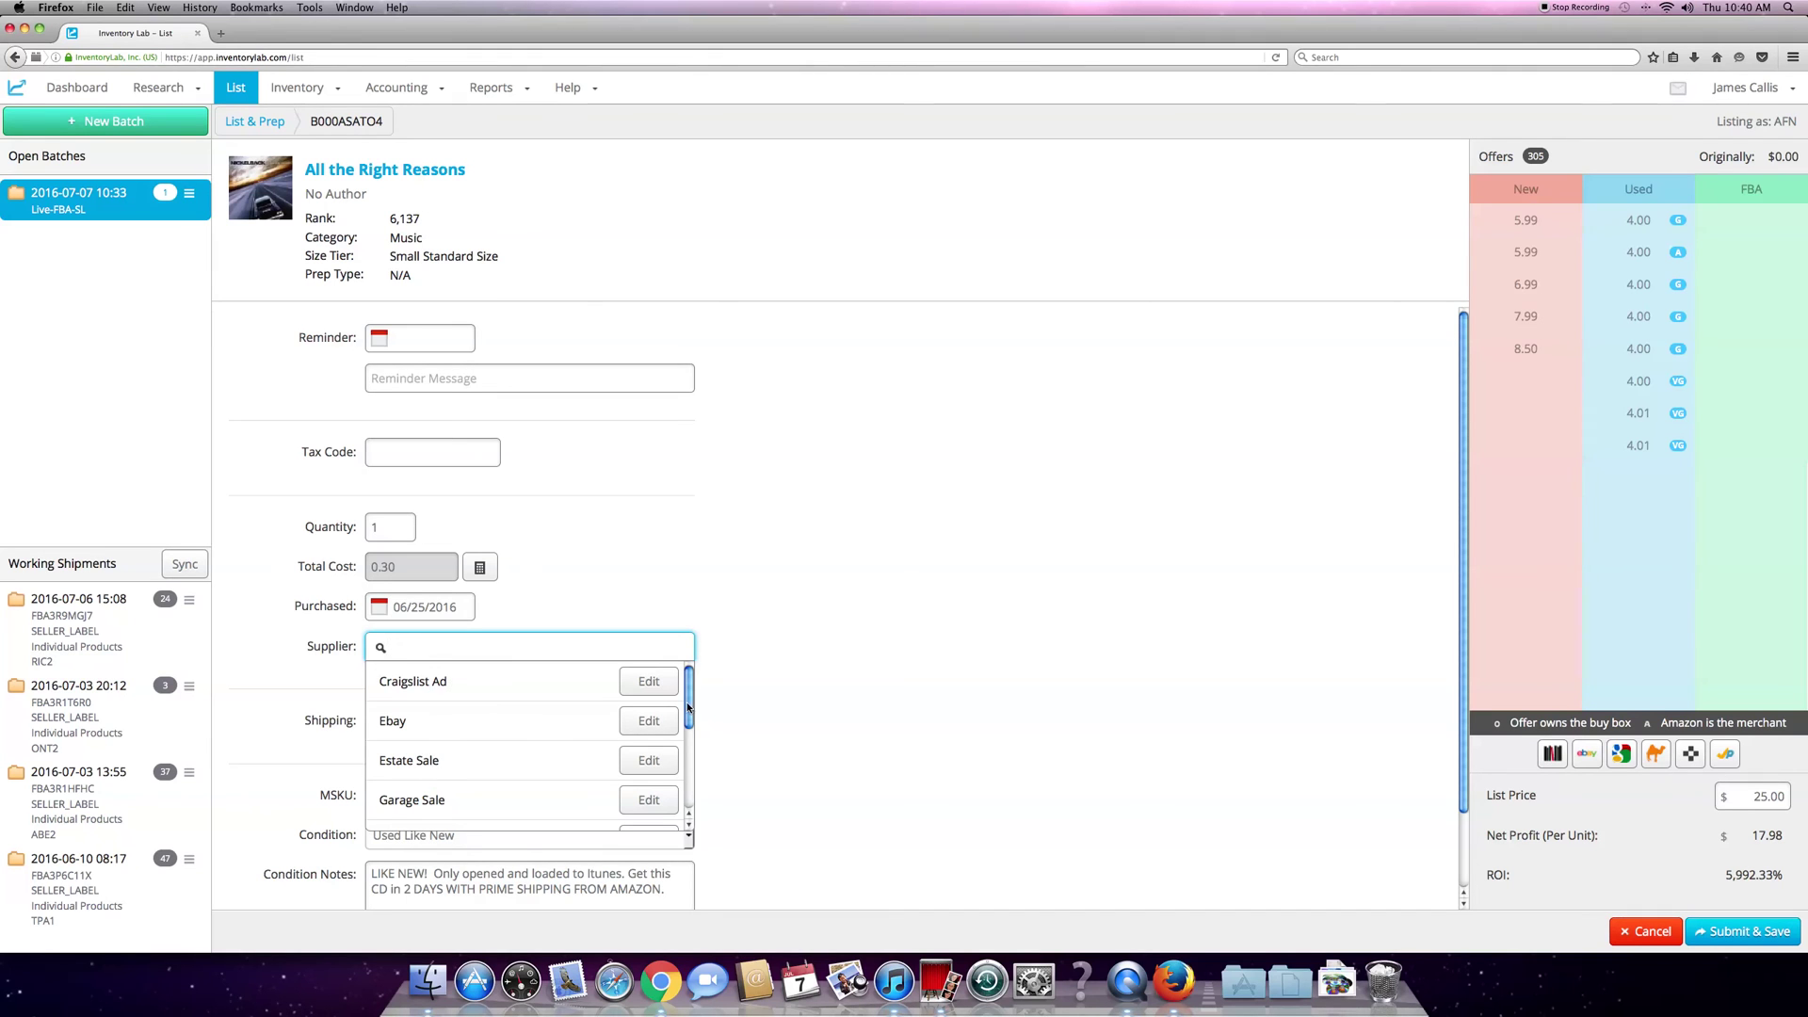
pyautogui.scroll(-3, 688, 709)
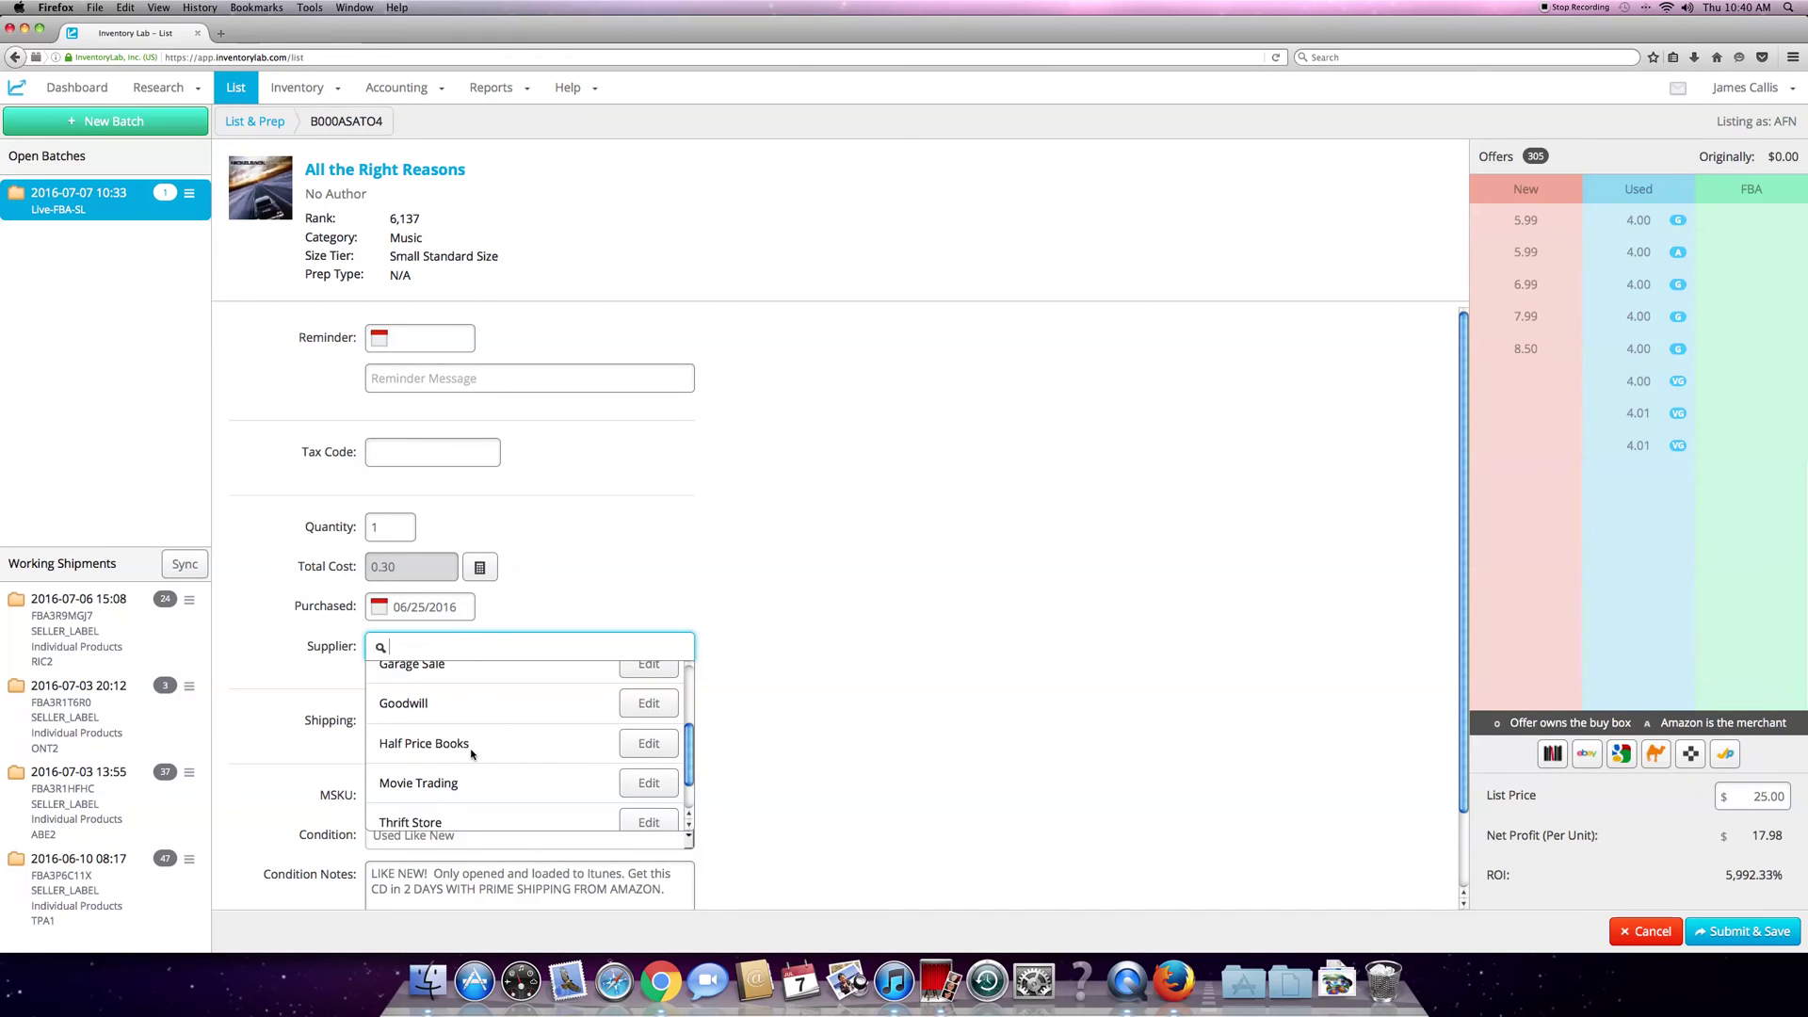
pyautogui.click(424, 744)
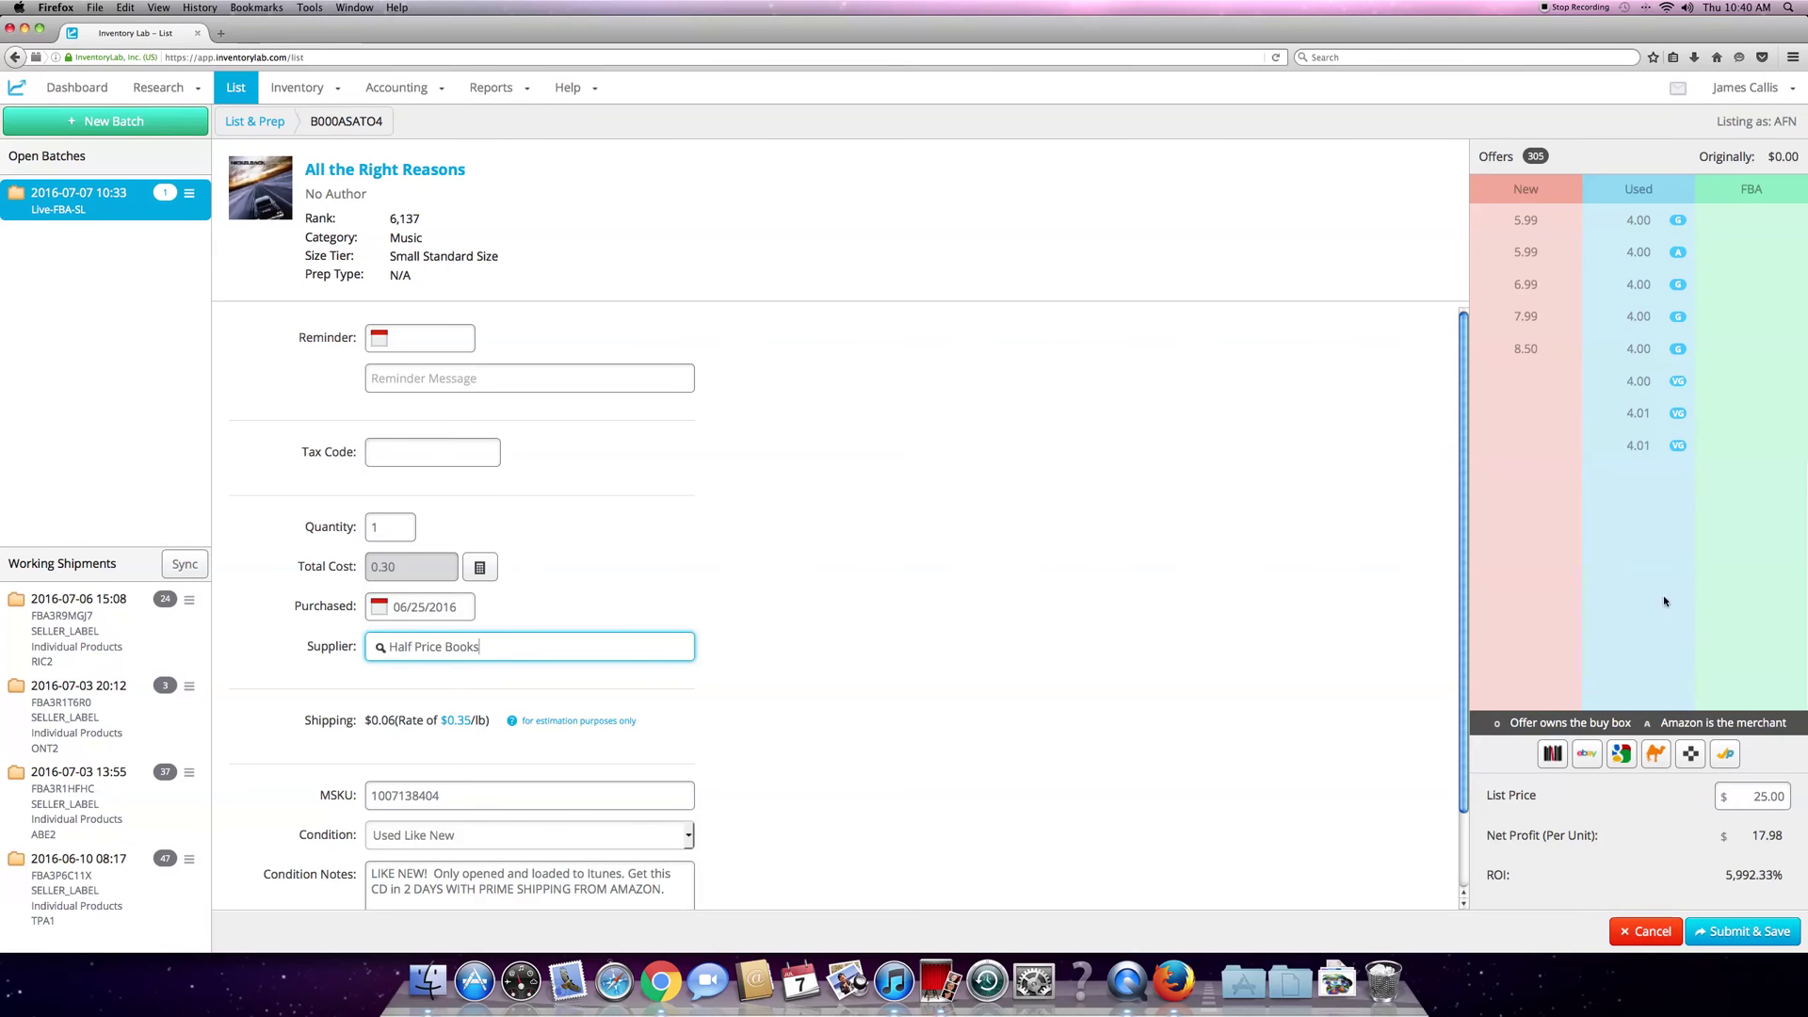
pyautogui.click(1738, 930)
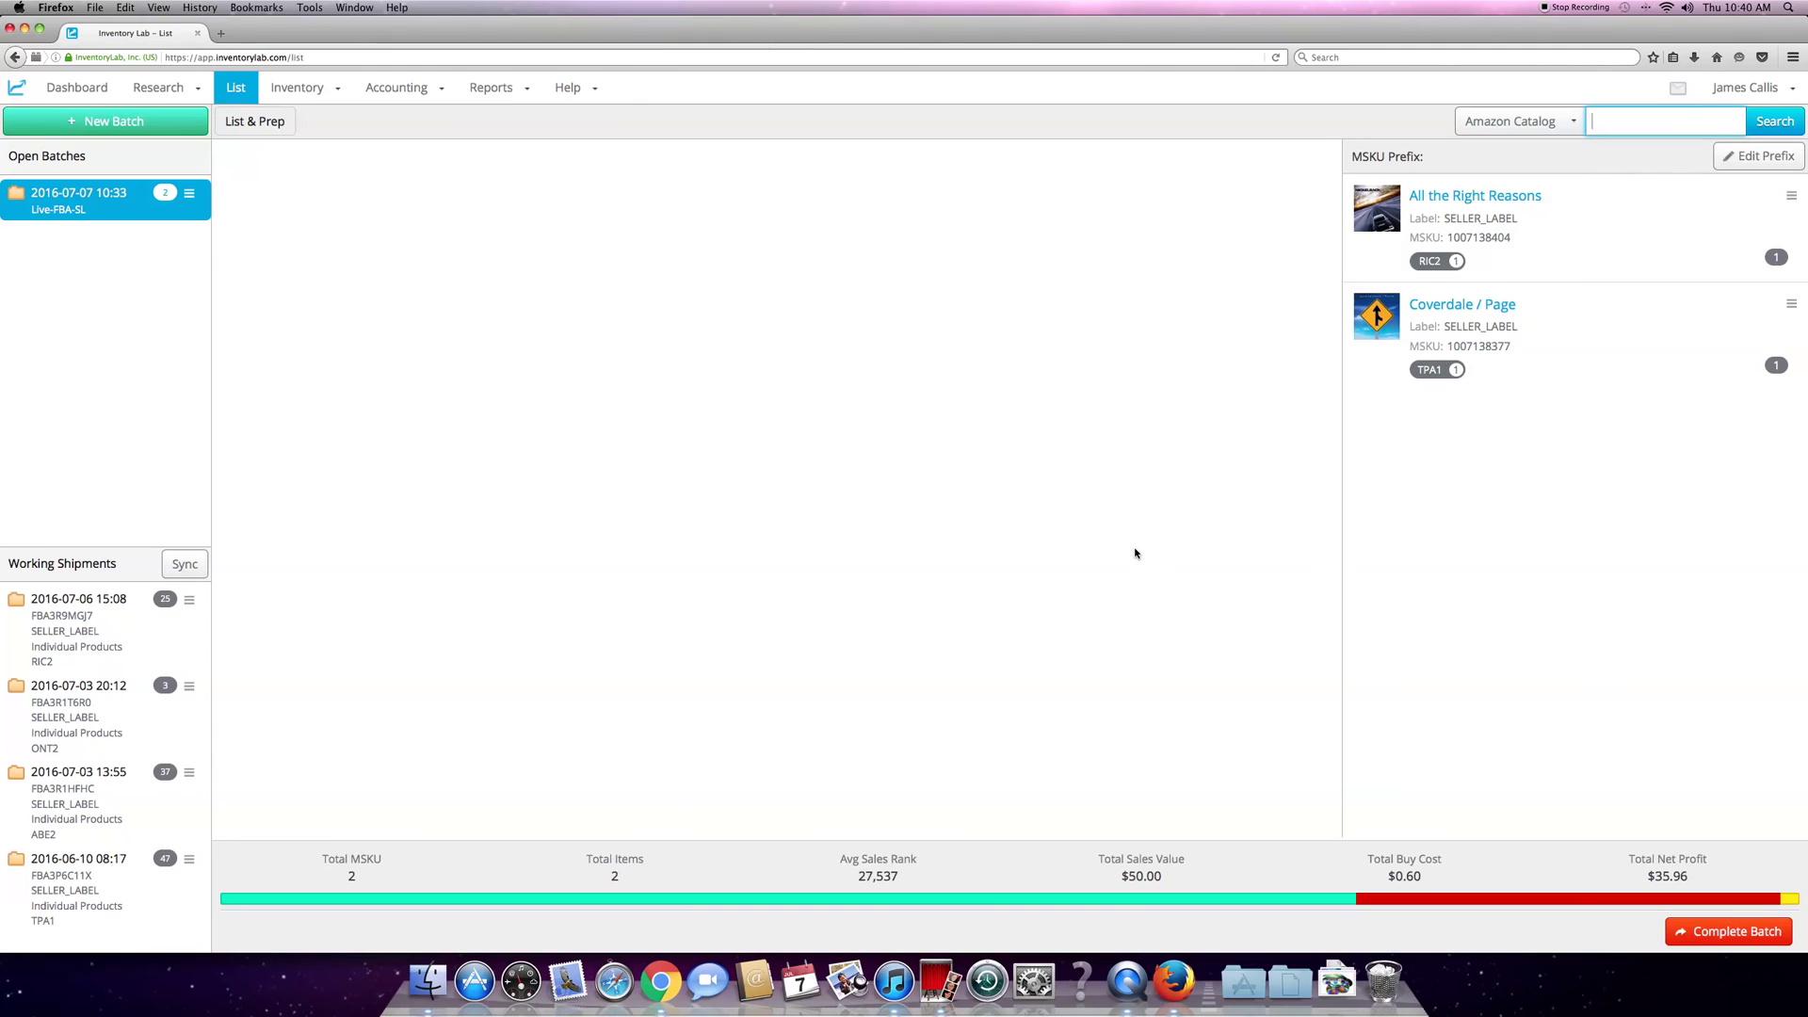
# Reopen the All the Right Reasons batch entry for editing from its options menu
pyautogui.click(108, 648)
pyautogui.click(1791, 195)
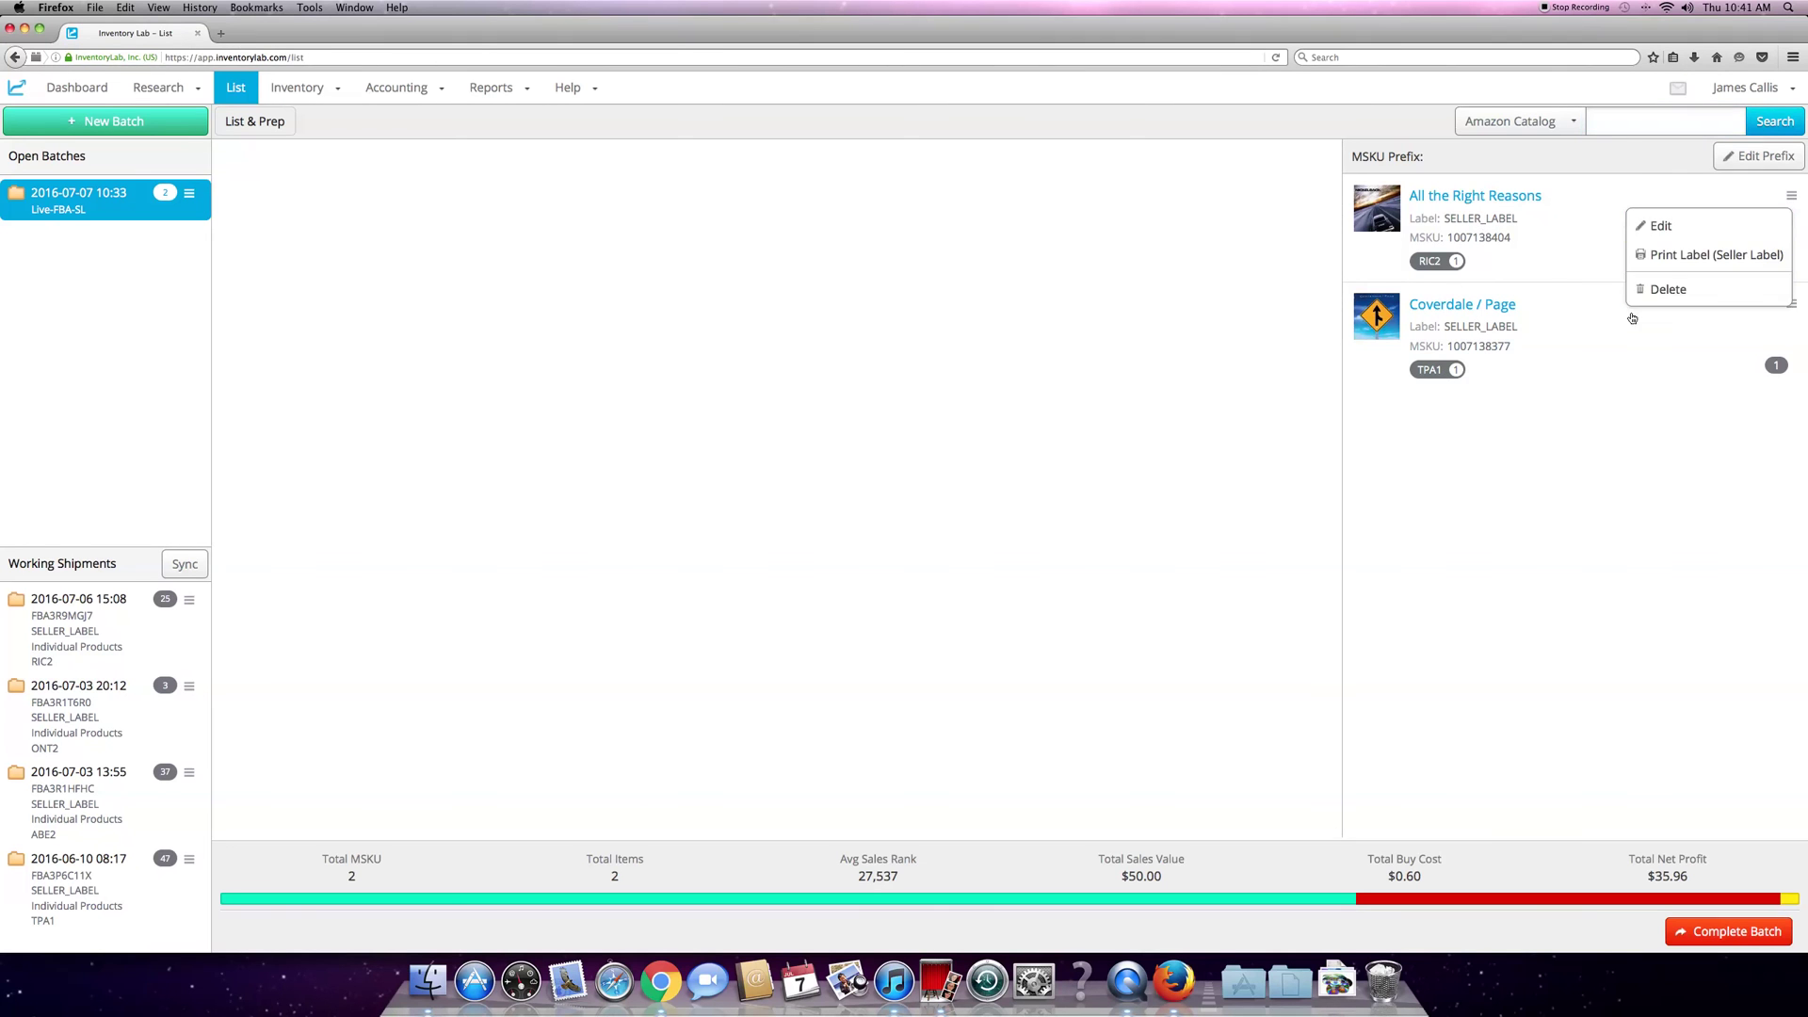
pyautogui.click(1660, 225)
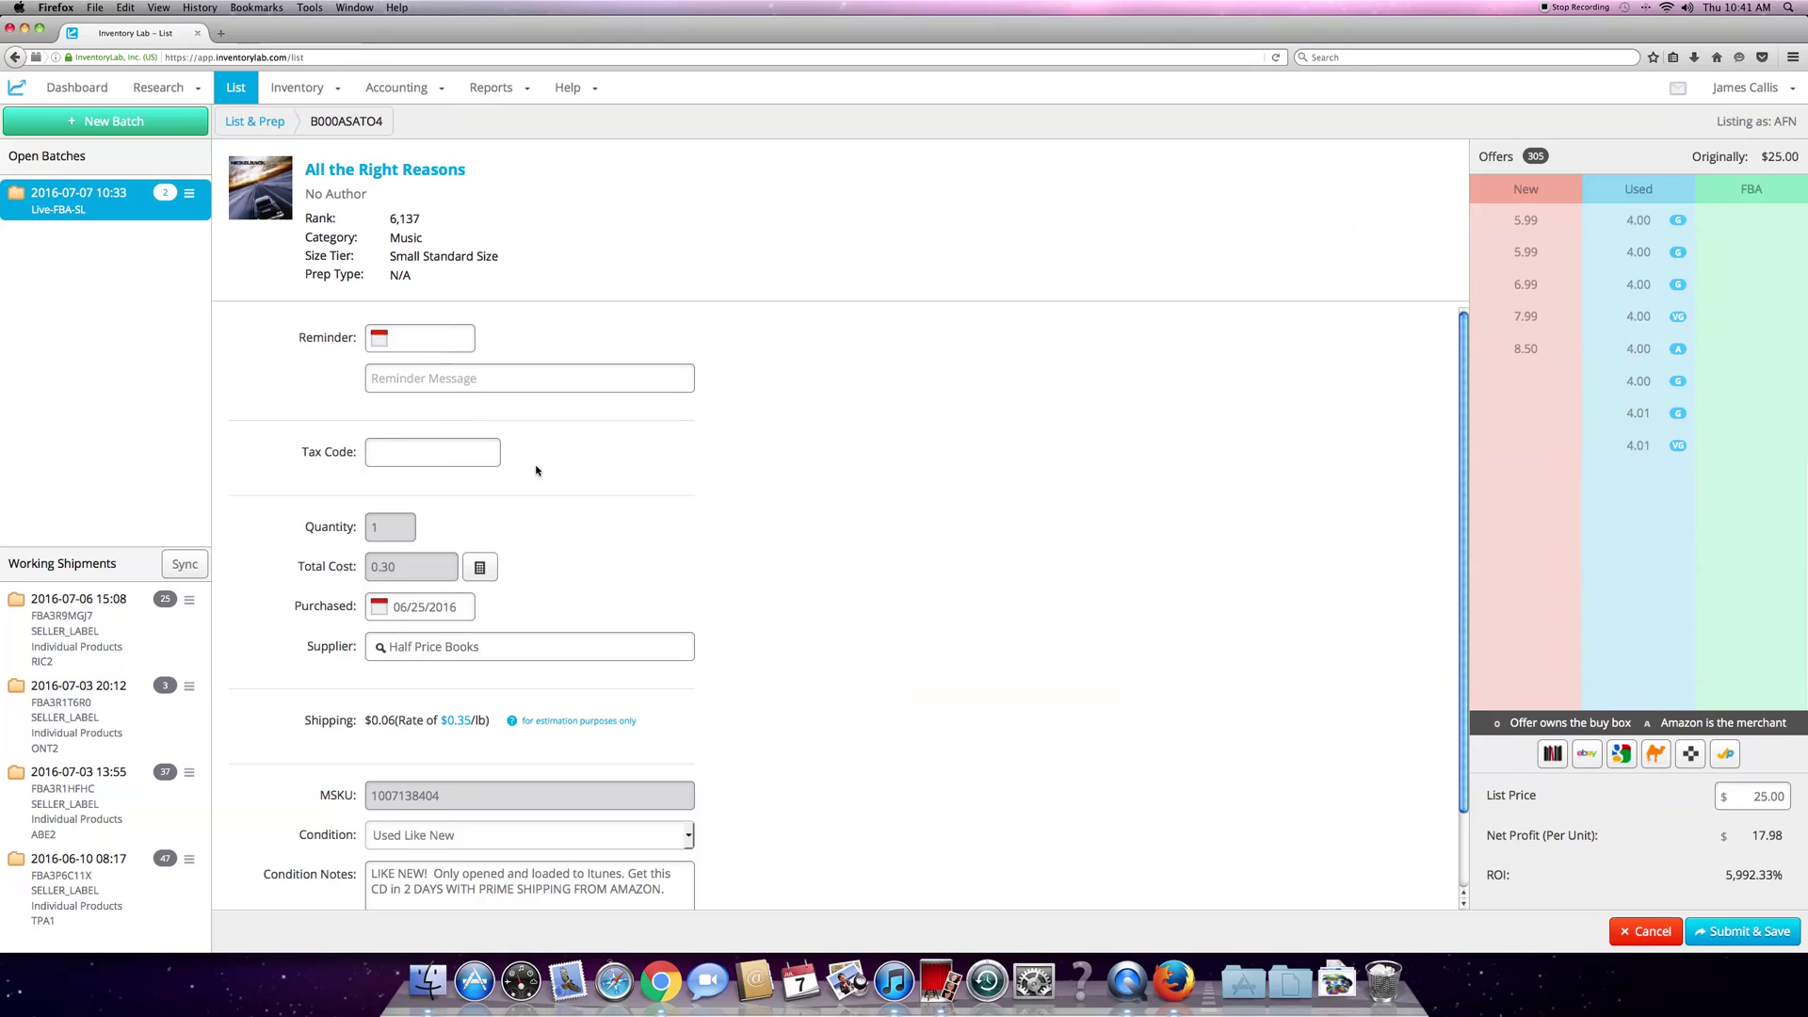
# Look up the CD on CamelCamelCamel and limit its price chart to 3 months
pyautogui.click(1656, 761)
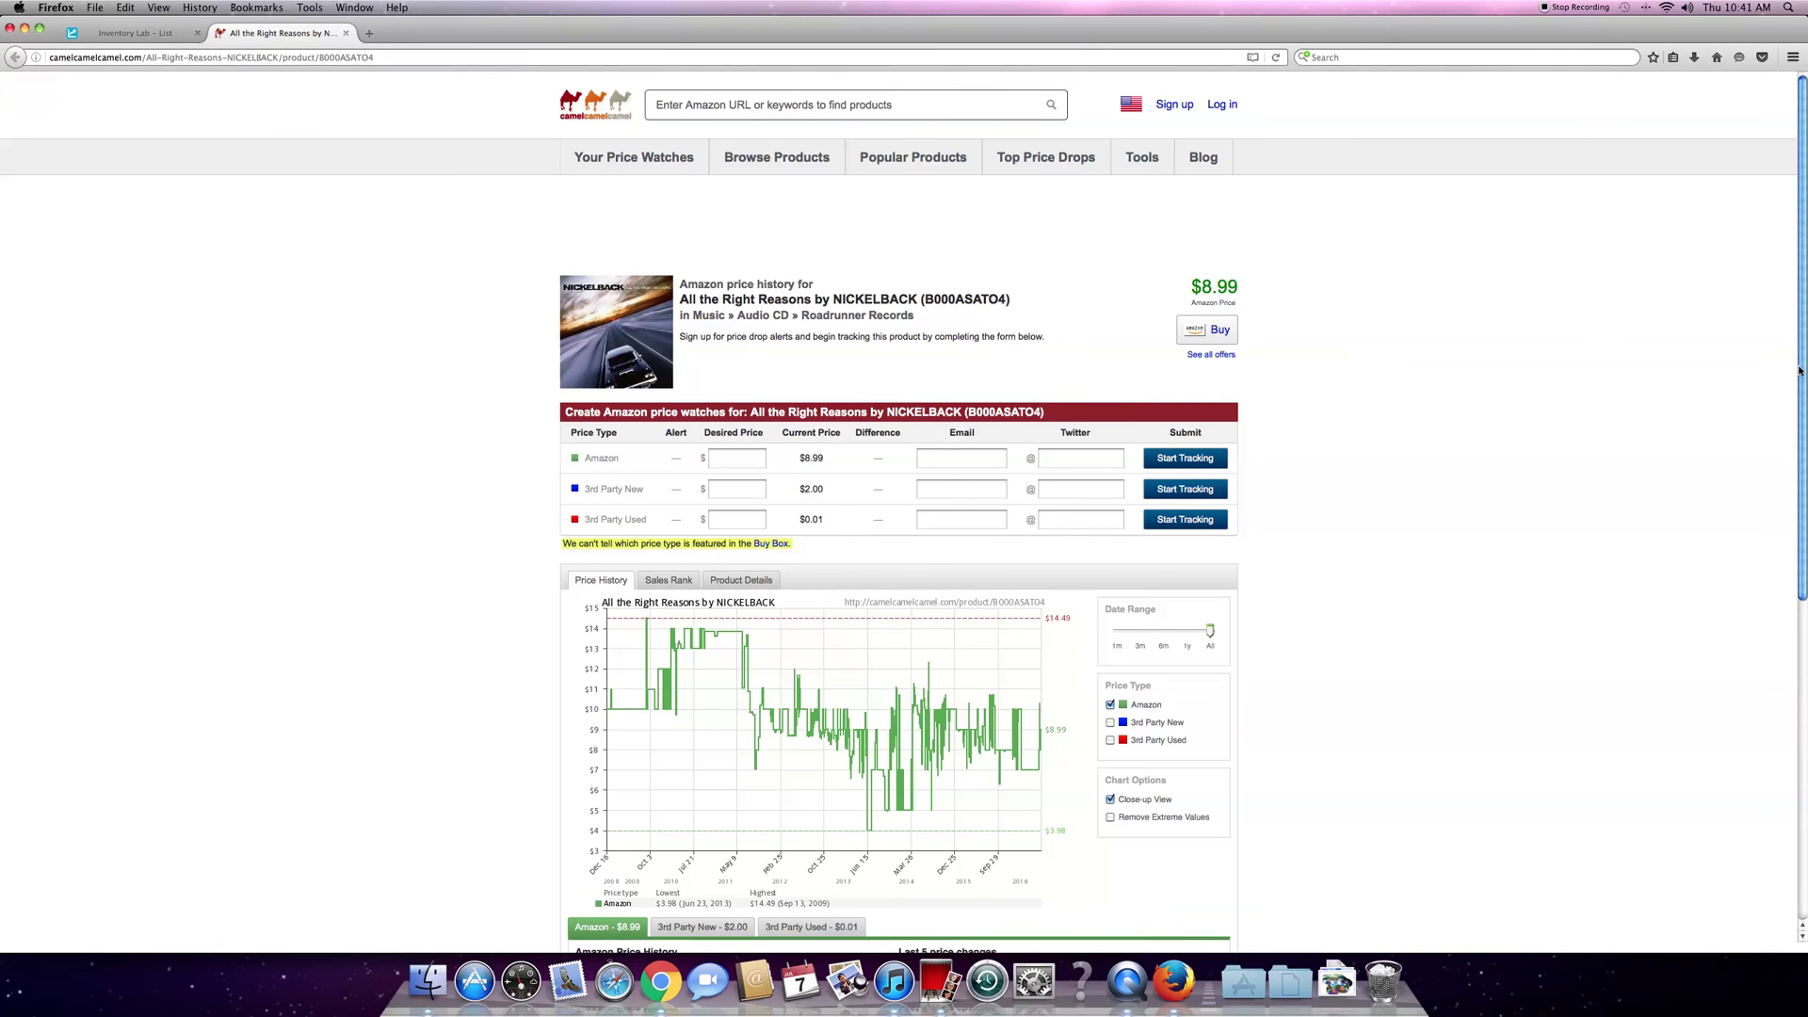
pyautogui.scroll(-5, 1504, 677)
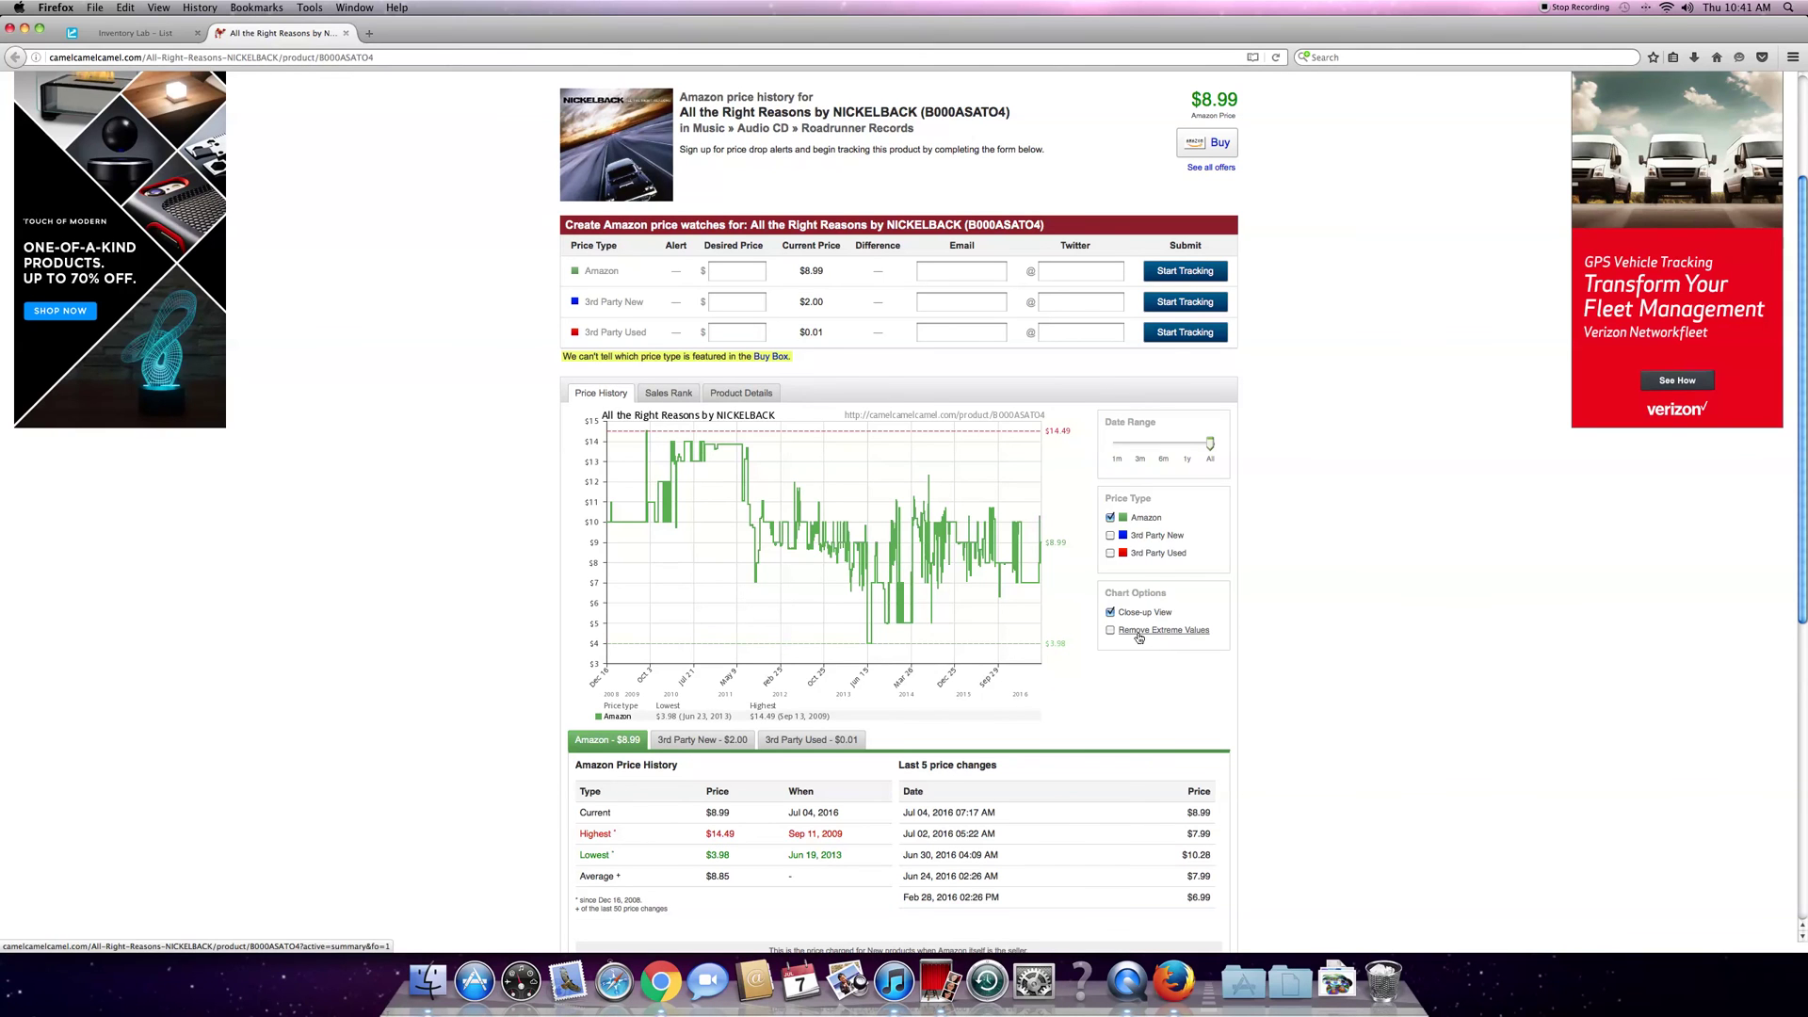
pyautogui.click(1135, 450)
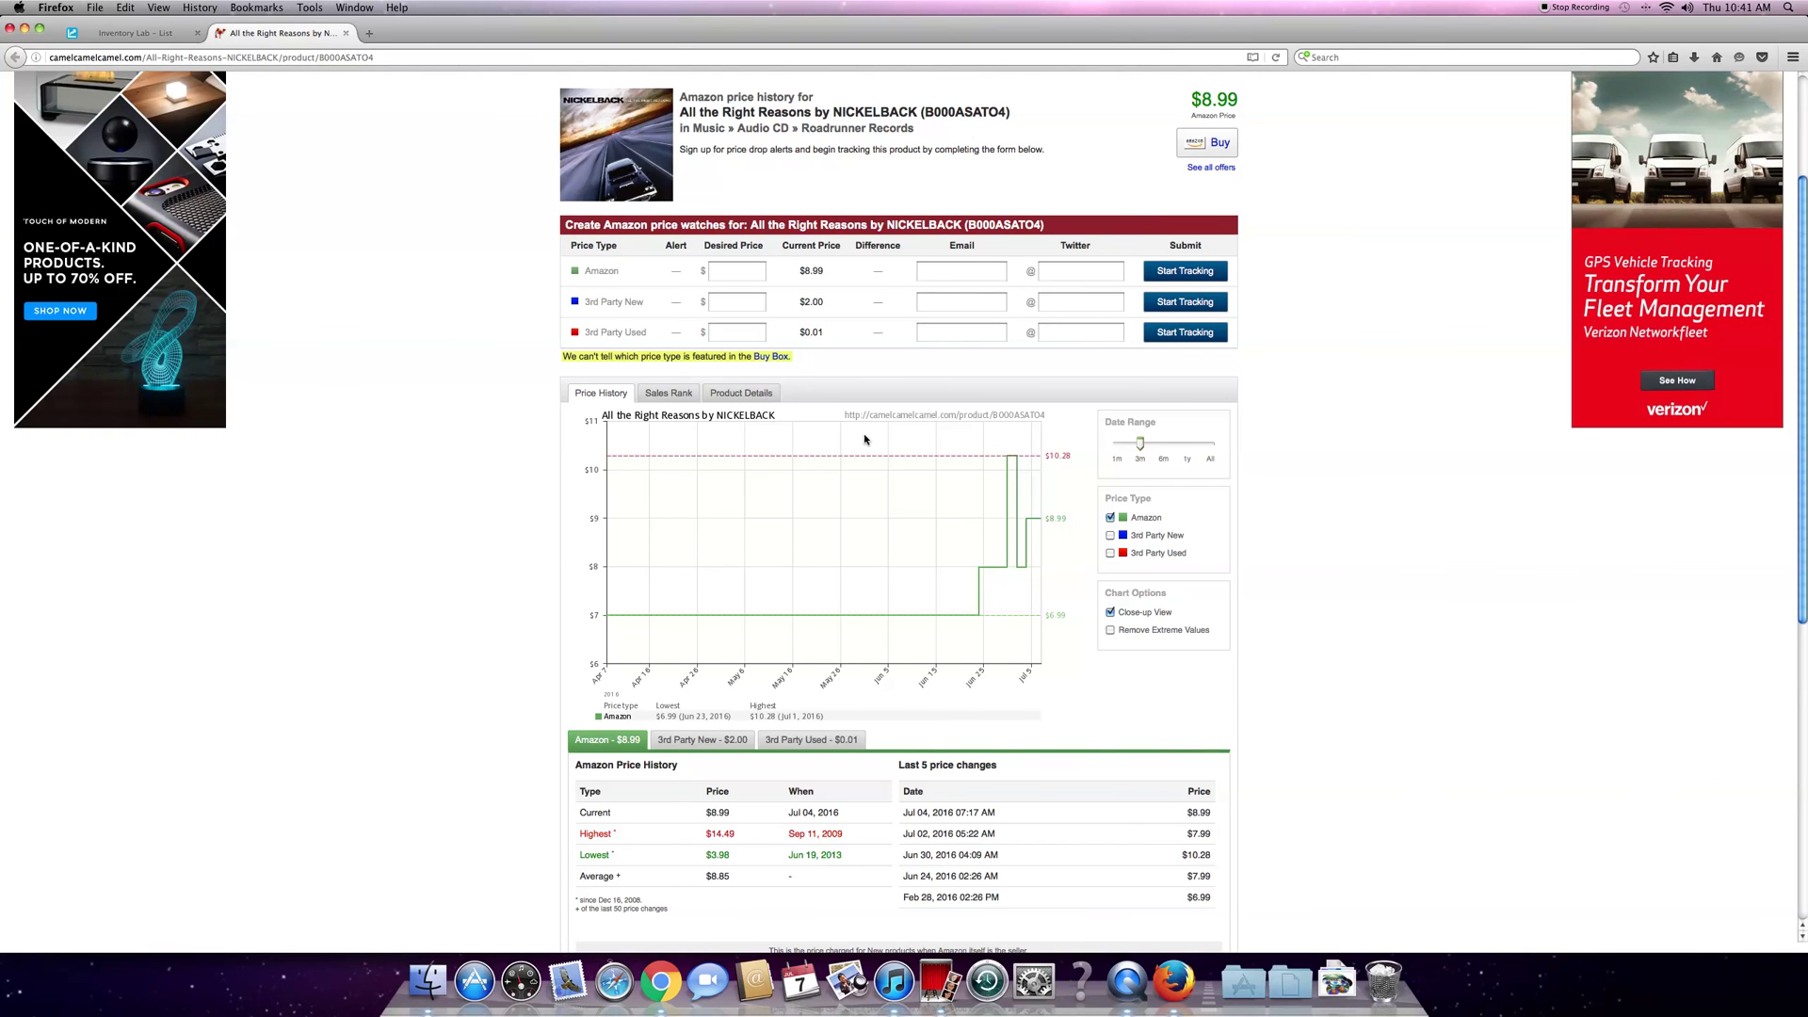
pyautogui.rightClick(951, 475)
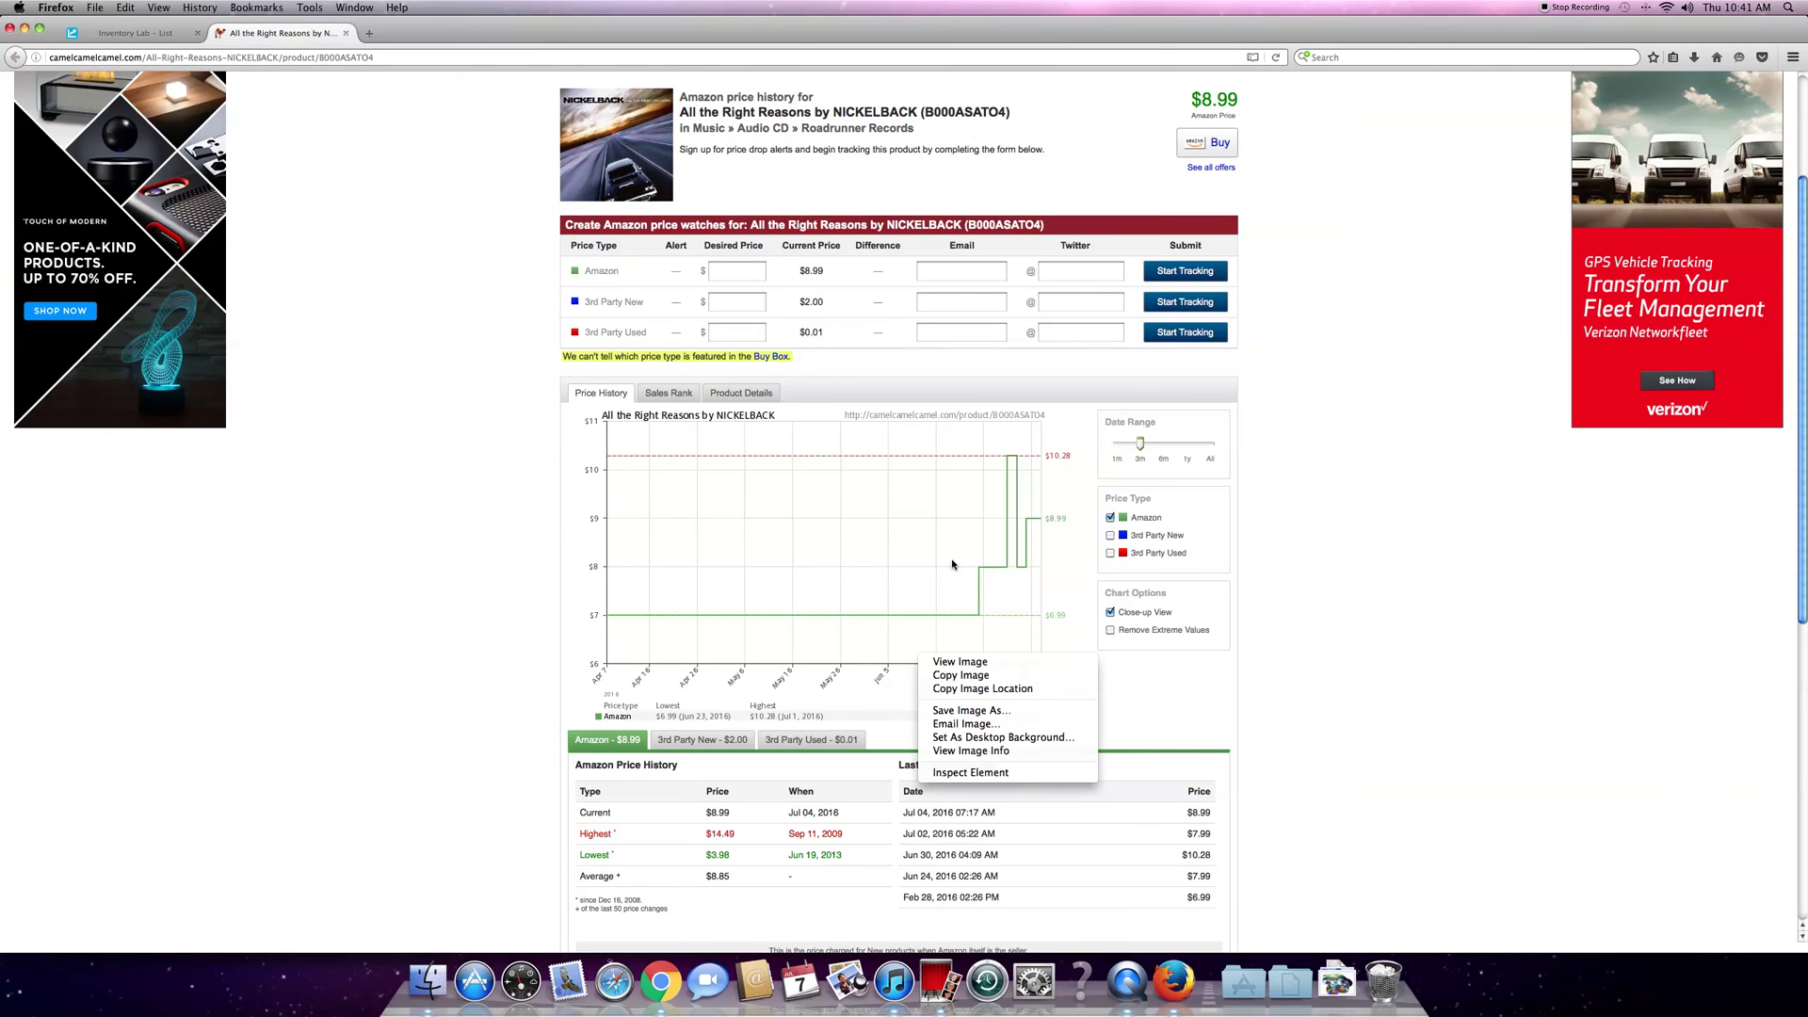
pyautogui.click(1075, 582)
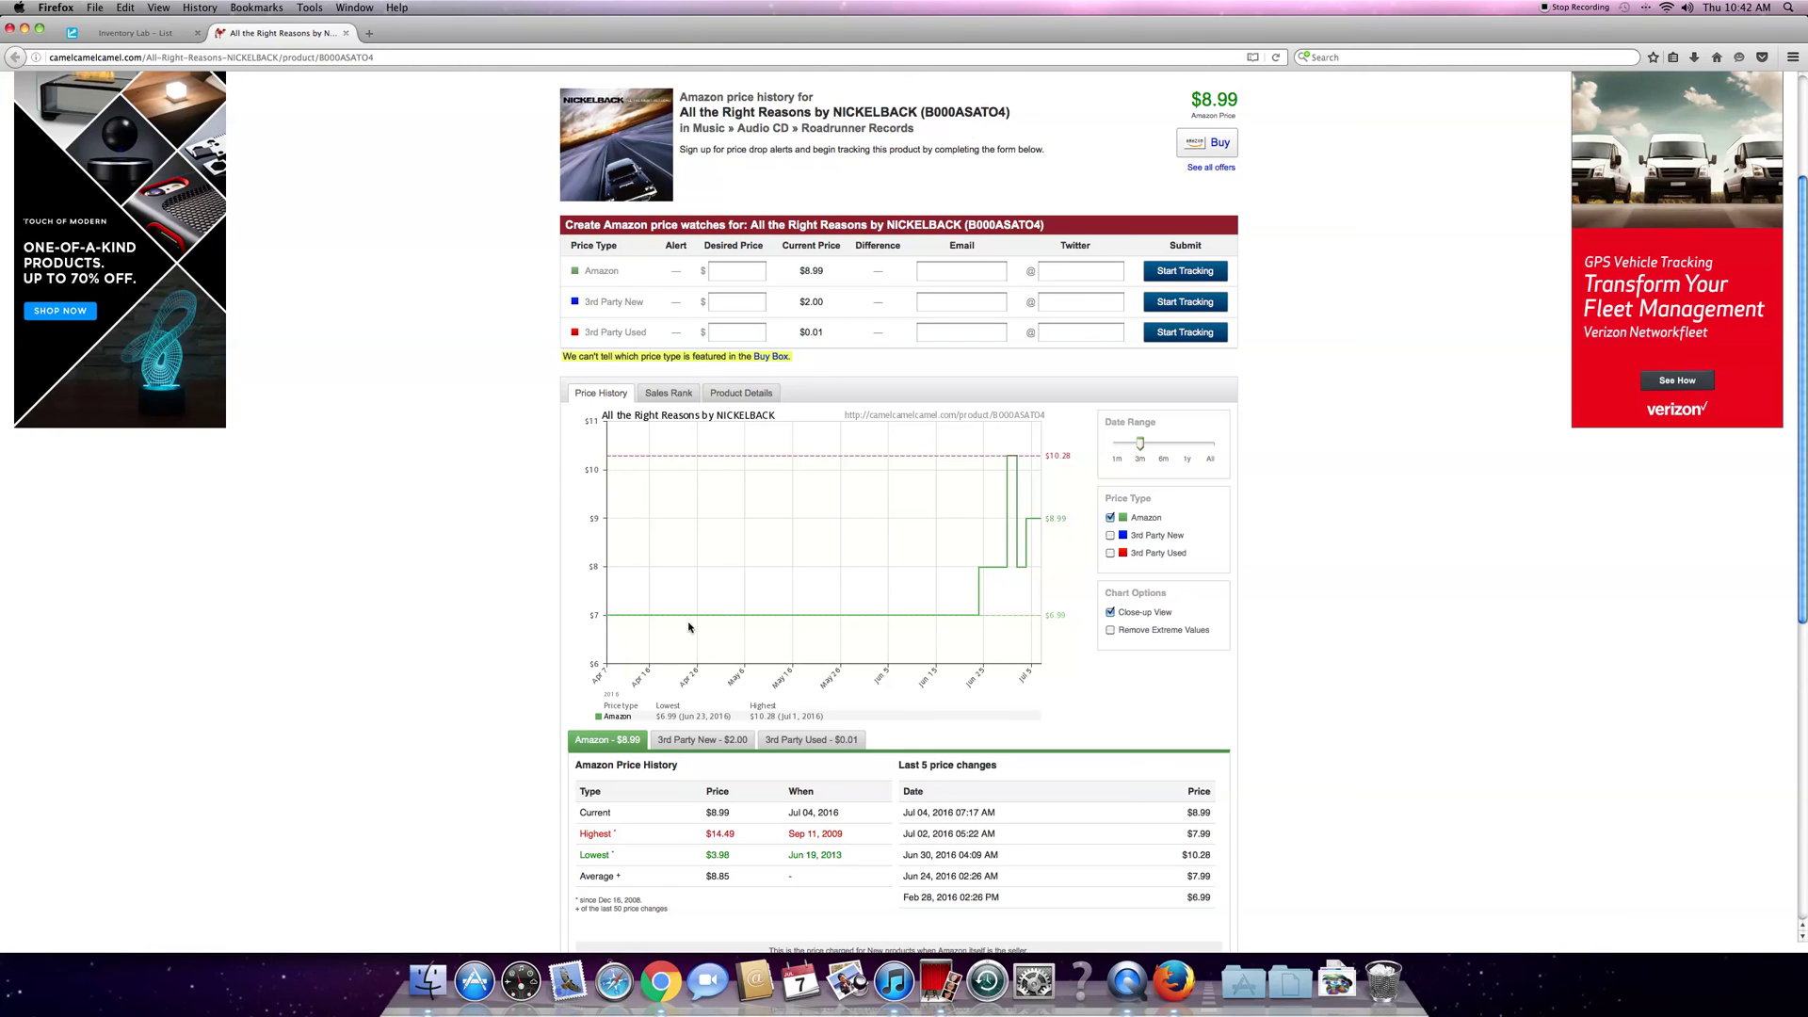
# Toggle 3rd Party New prices on and off, narrow the chart to 1 month, then view Sales Rank
pyautogui.click(1110, 535)
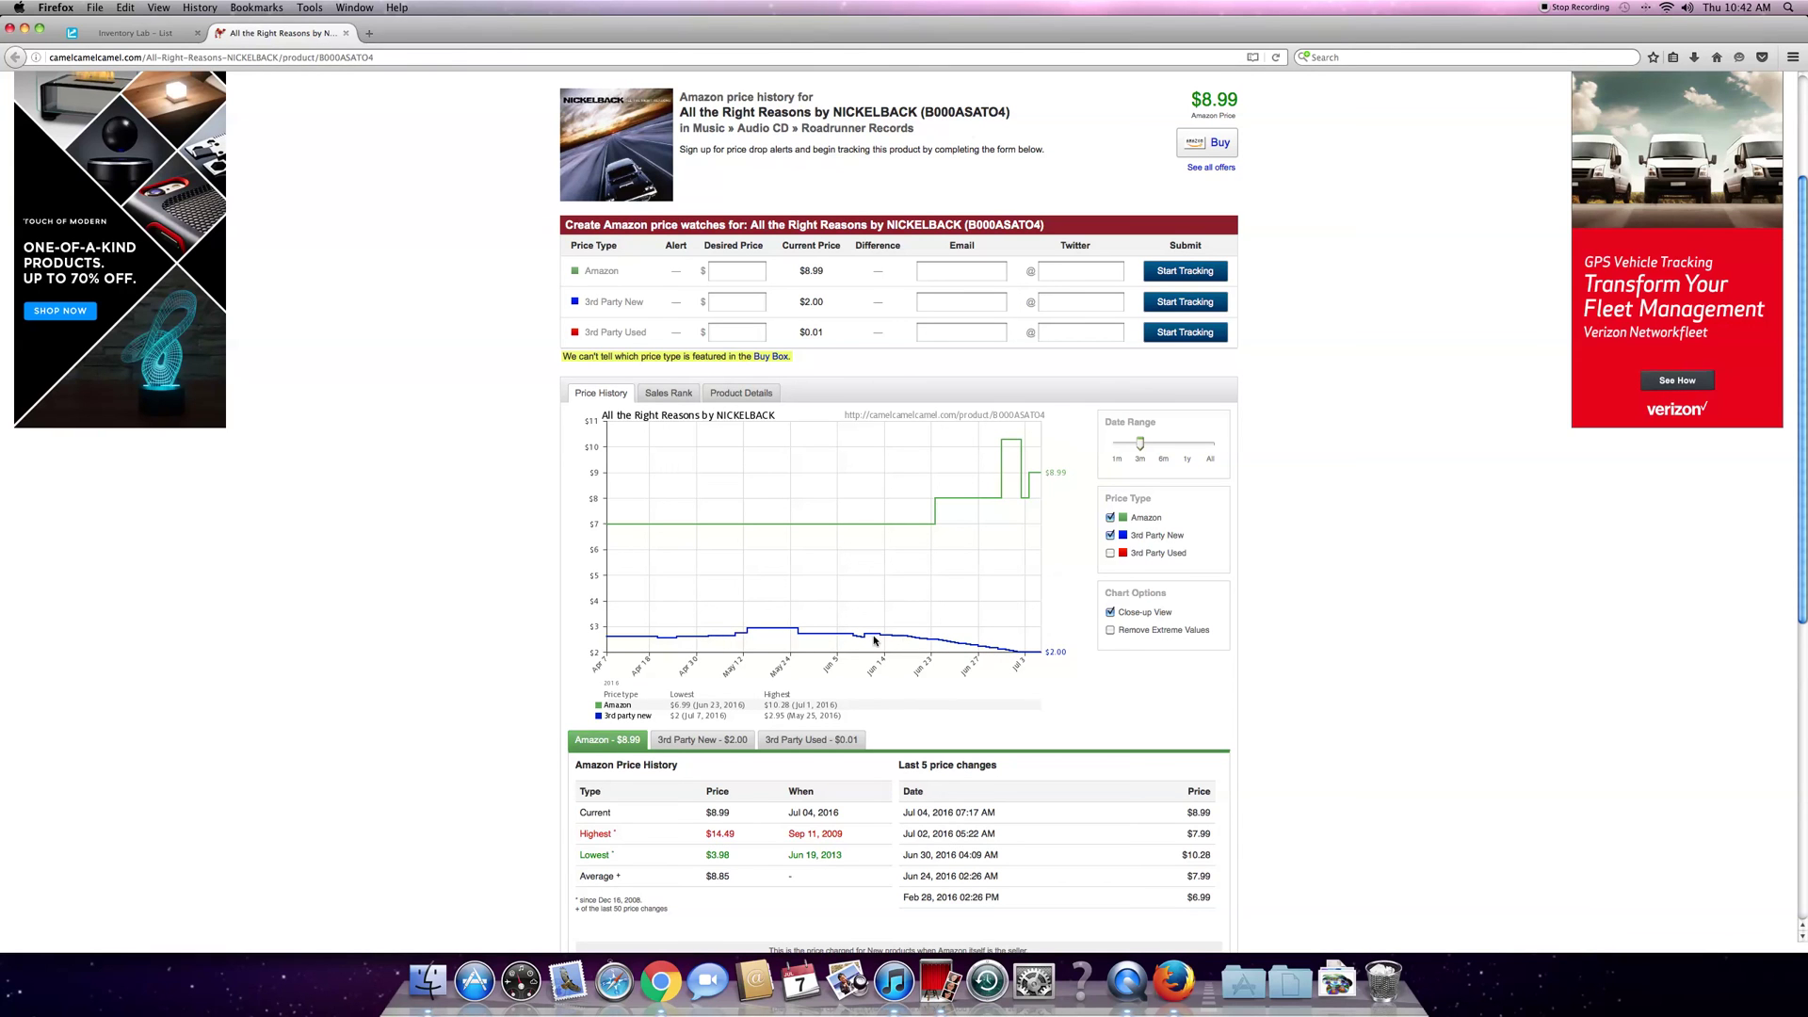
pyautogui.click(1110, 535)
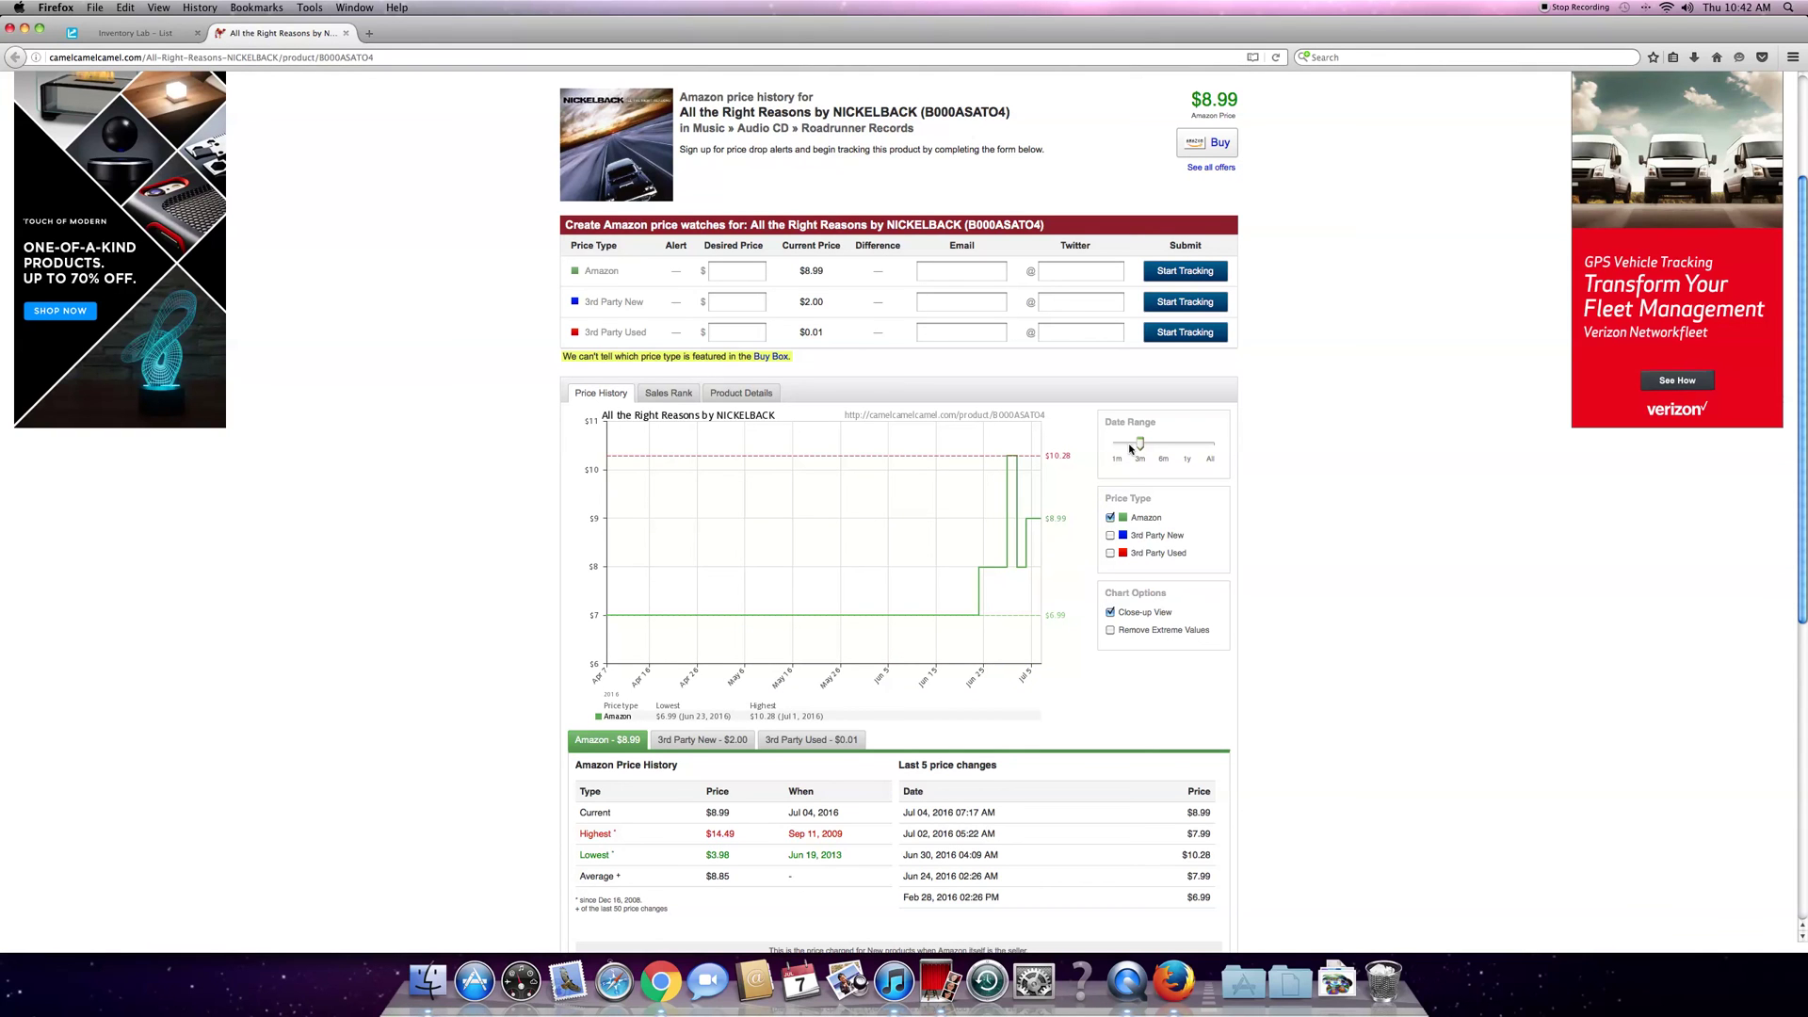
pyautogui.moveTo(1130, 448); pyautogui.dragTo(1117, 448)
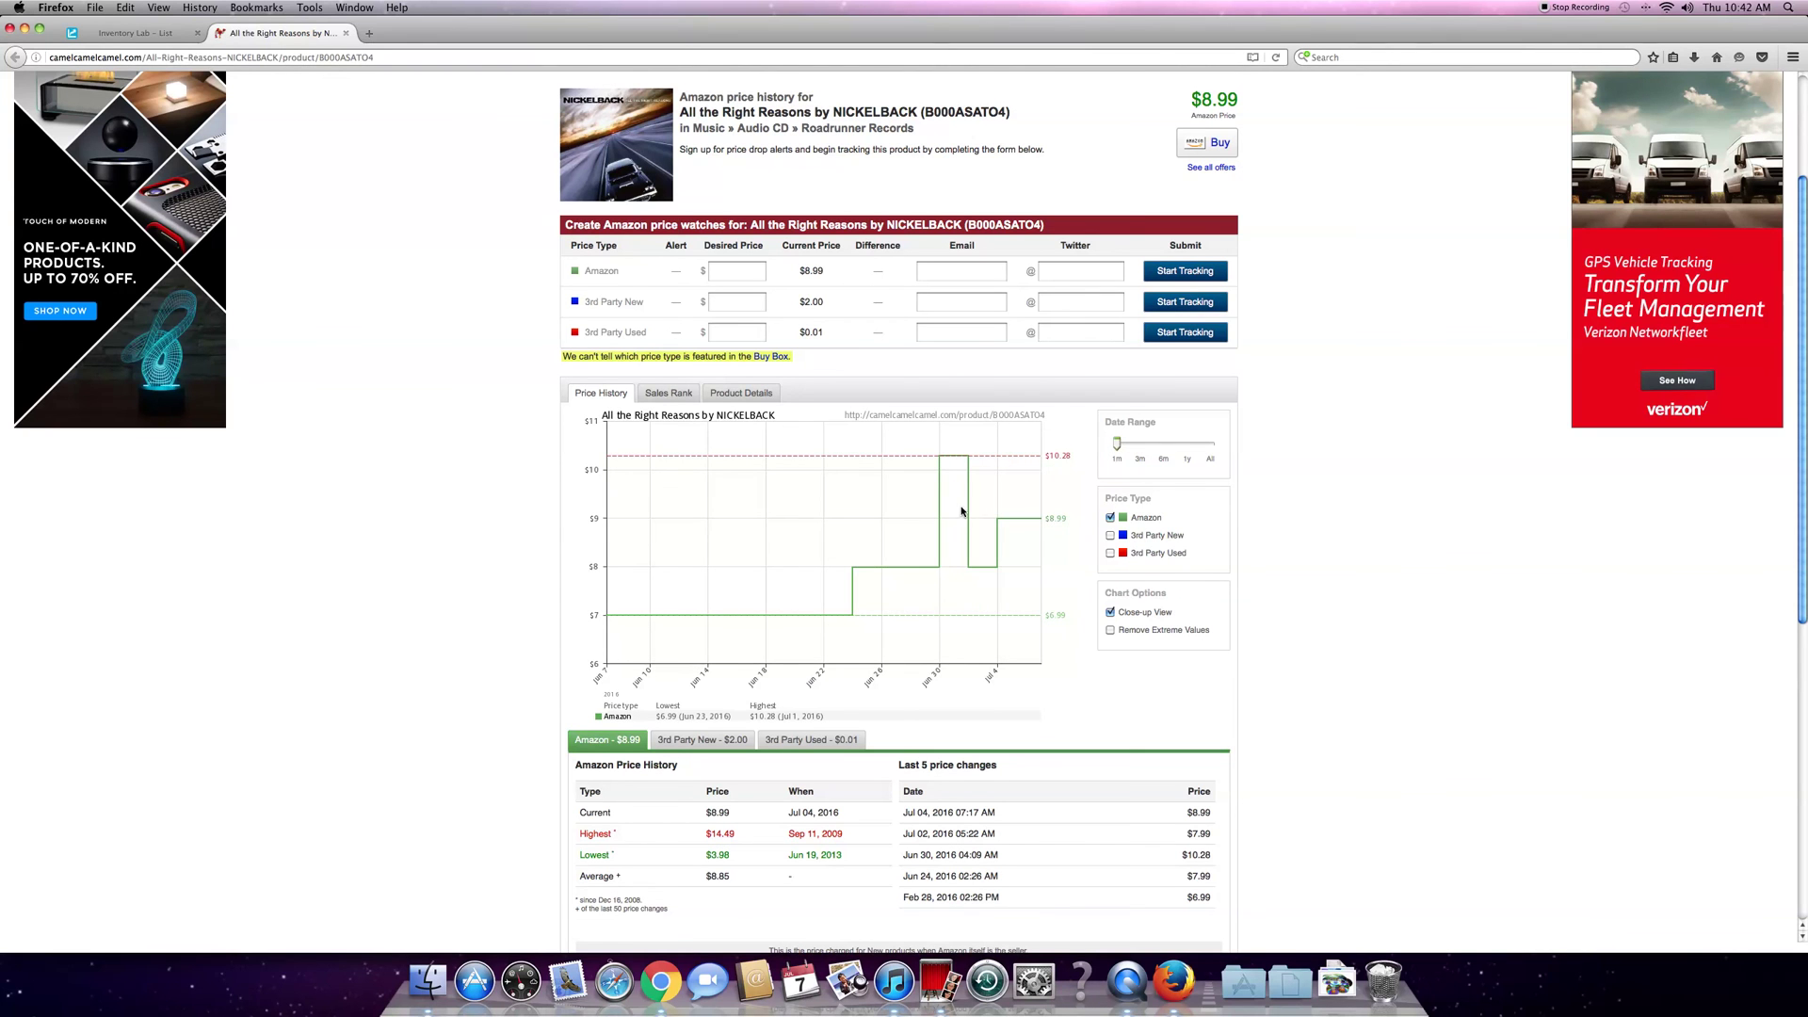
pyautogui.click(668, 393)
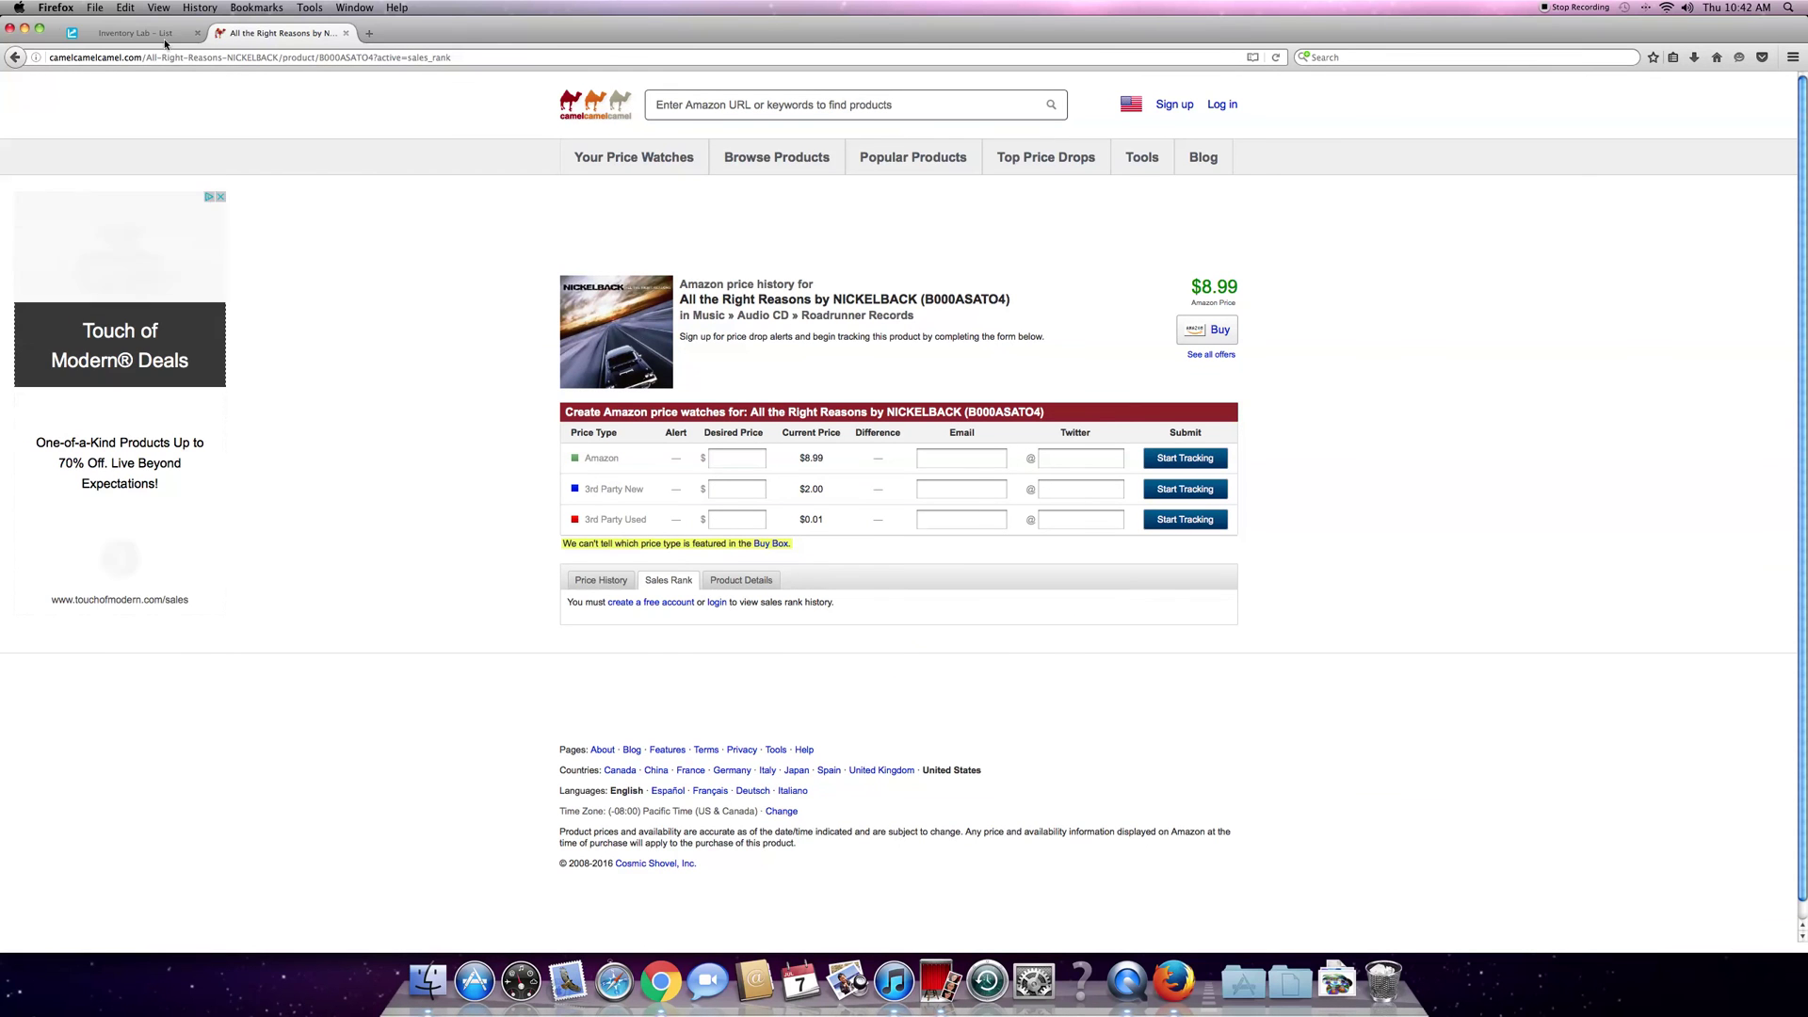
# Leave the CD's edit form and cancel Complete Batch, back to the two-item batch list
pyautogui.click(134, 33)
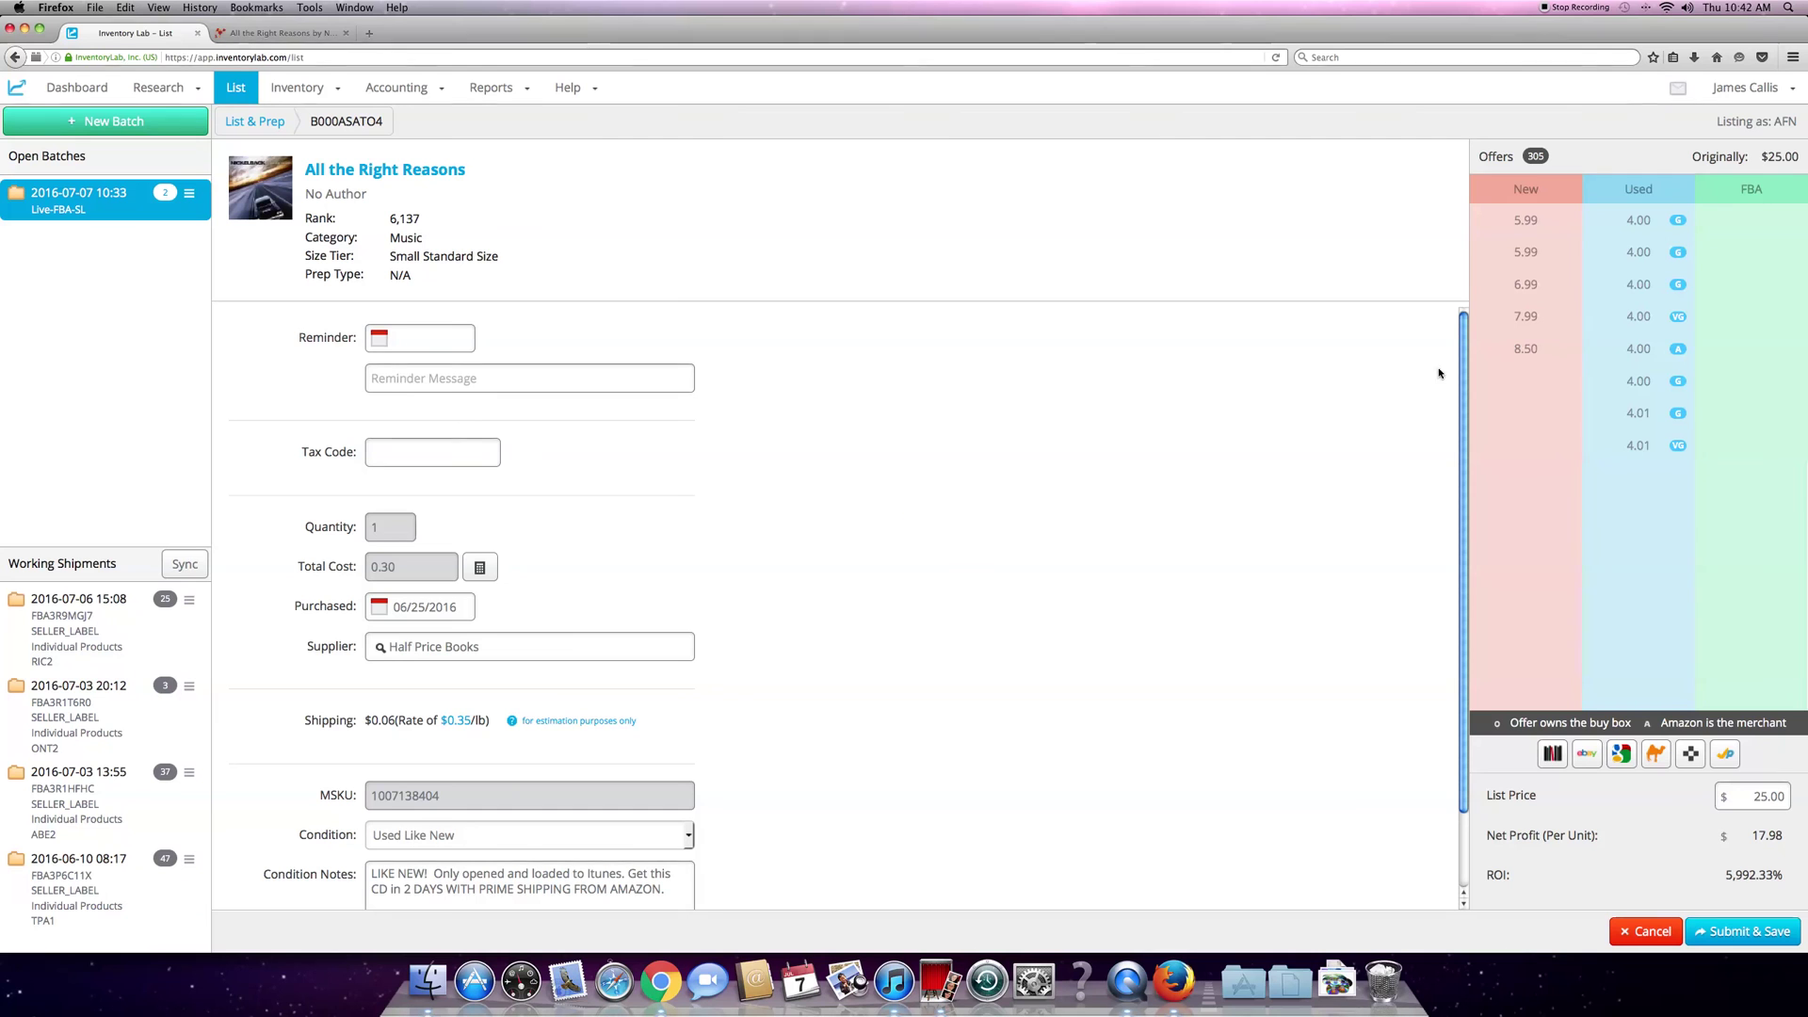
pyautogui.press('Return')
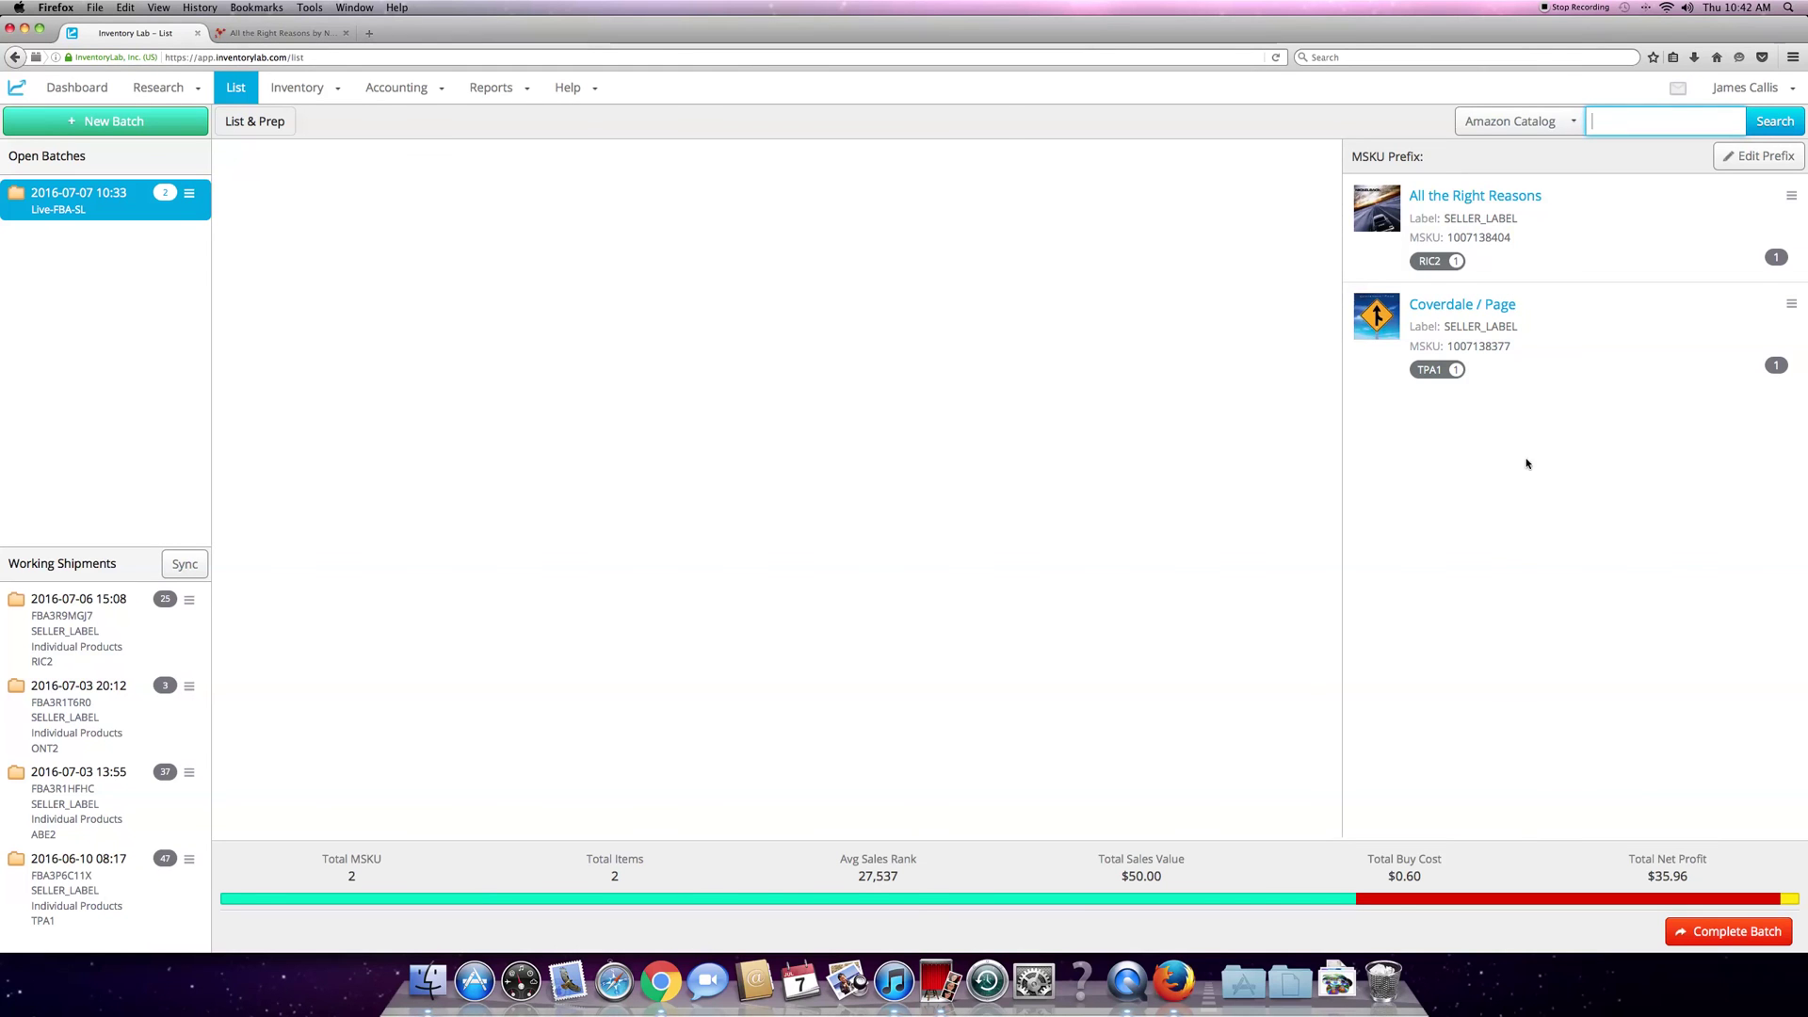
pyautogui.click(1733, 932)
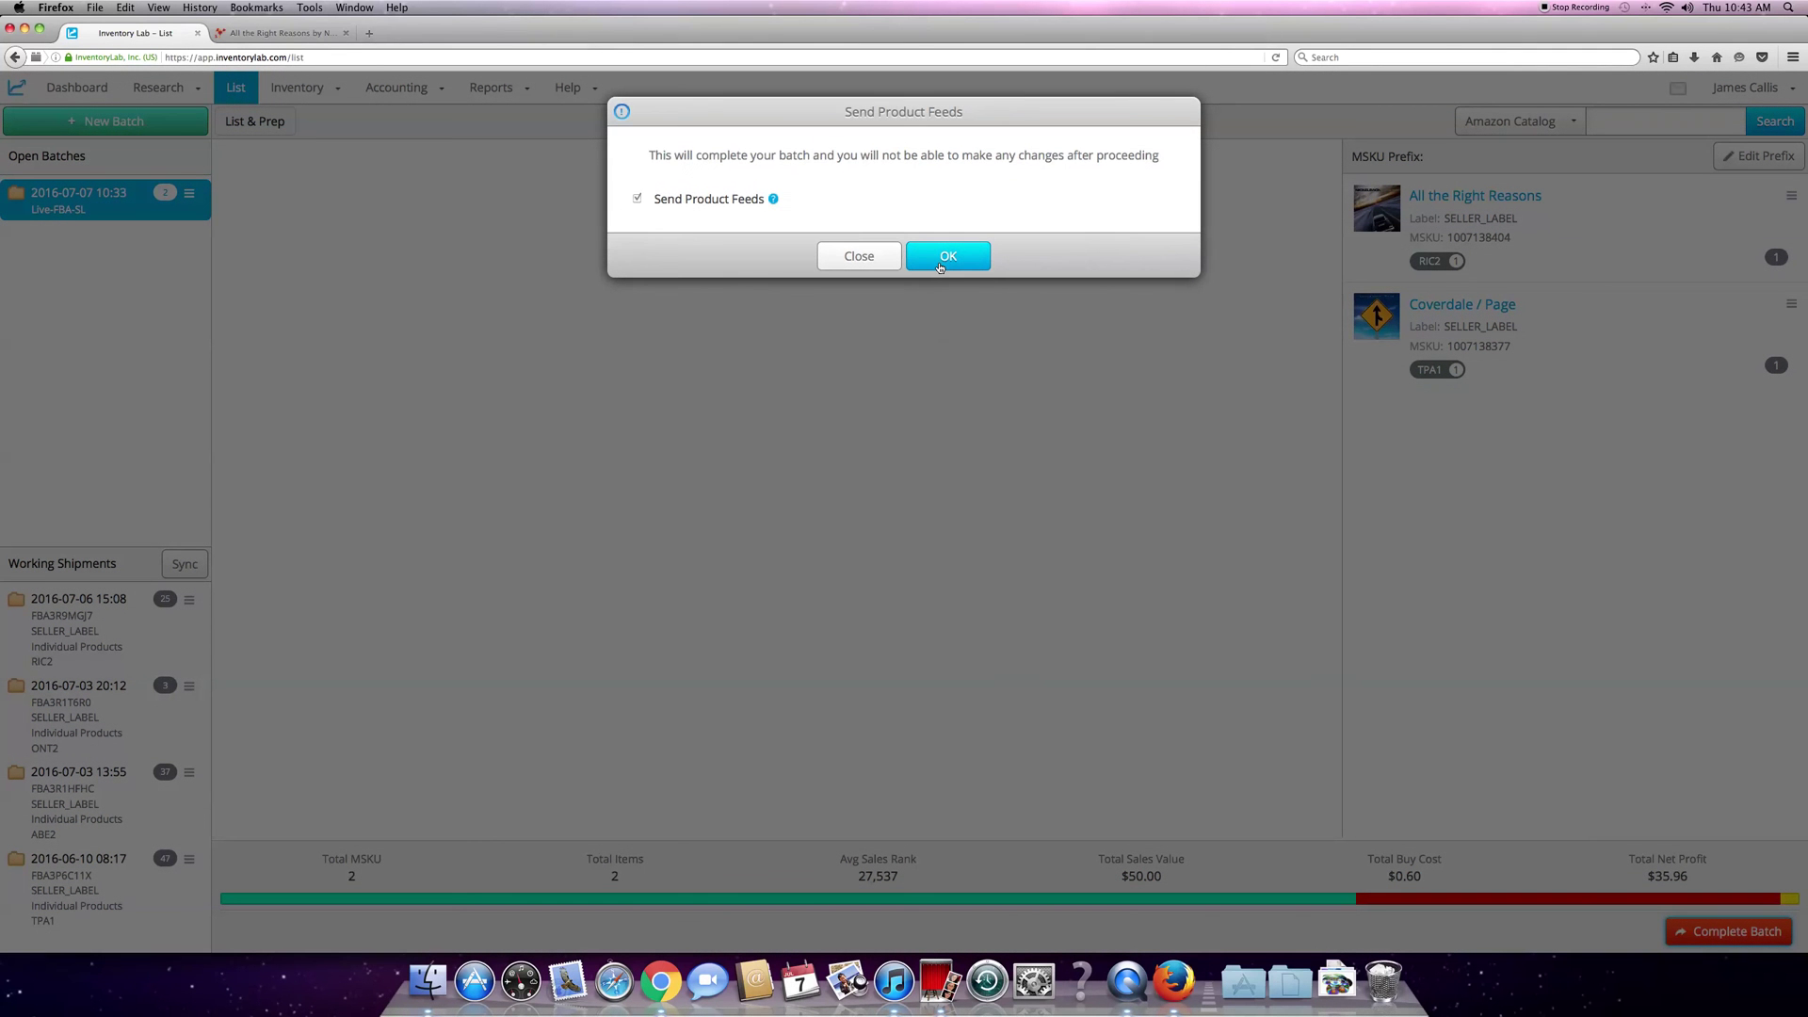
pyautogui.click(864, 261)
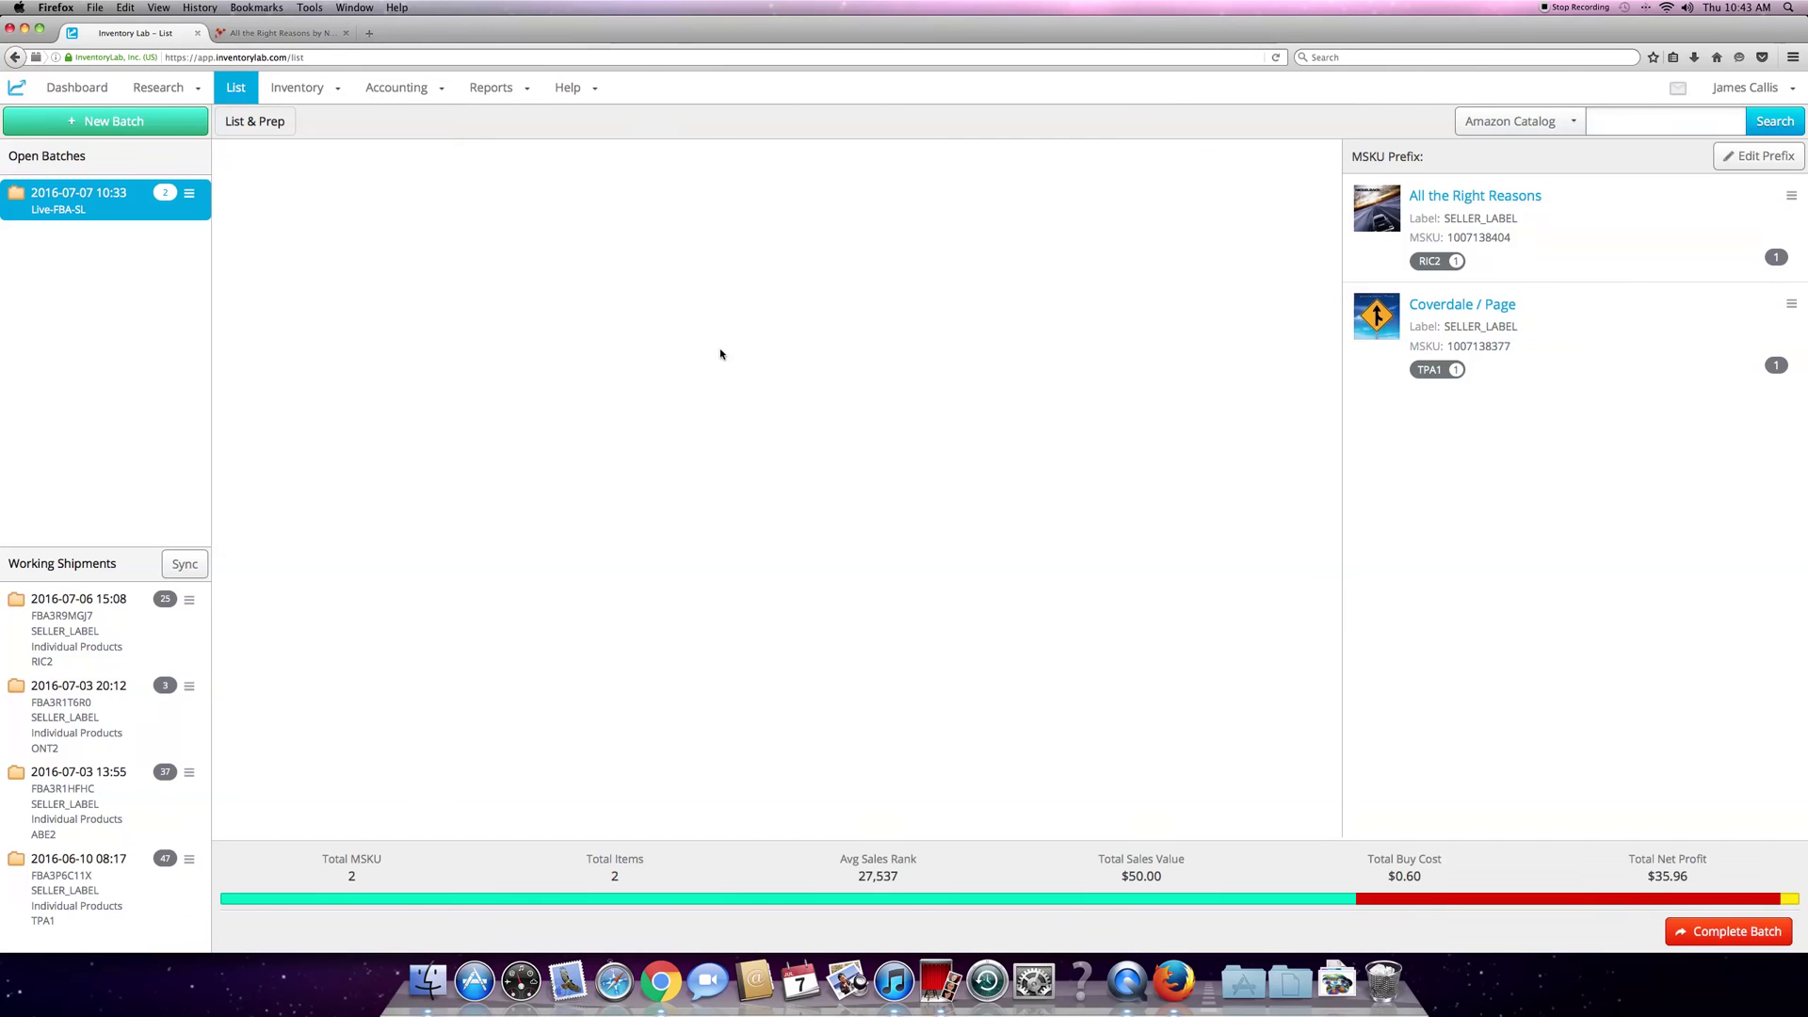
pyautogui.click(124, 807)
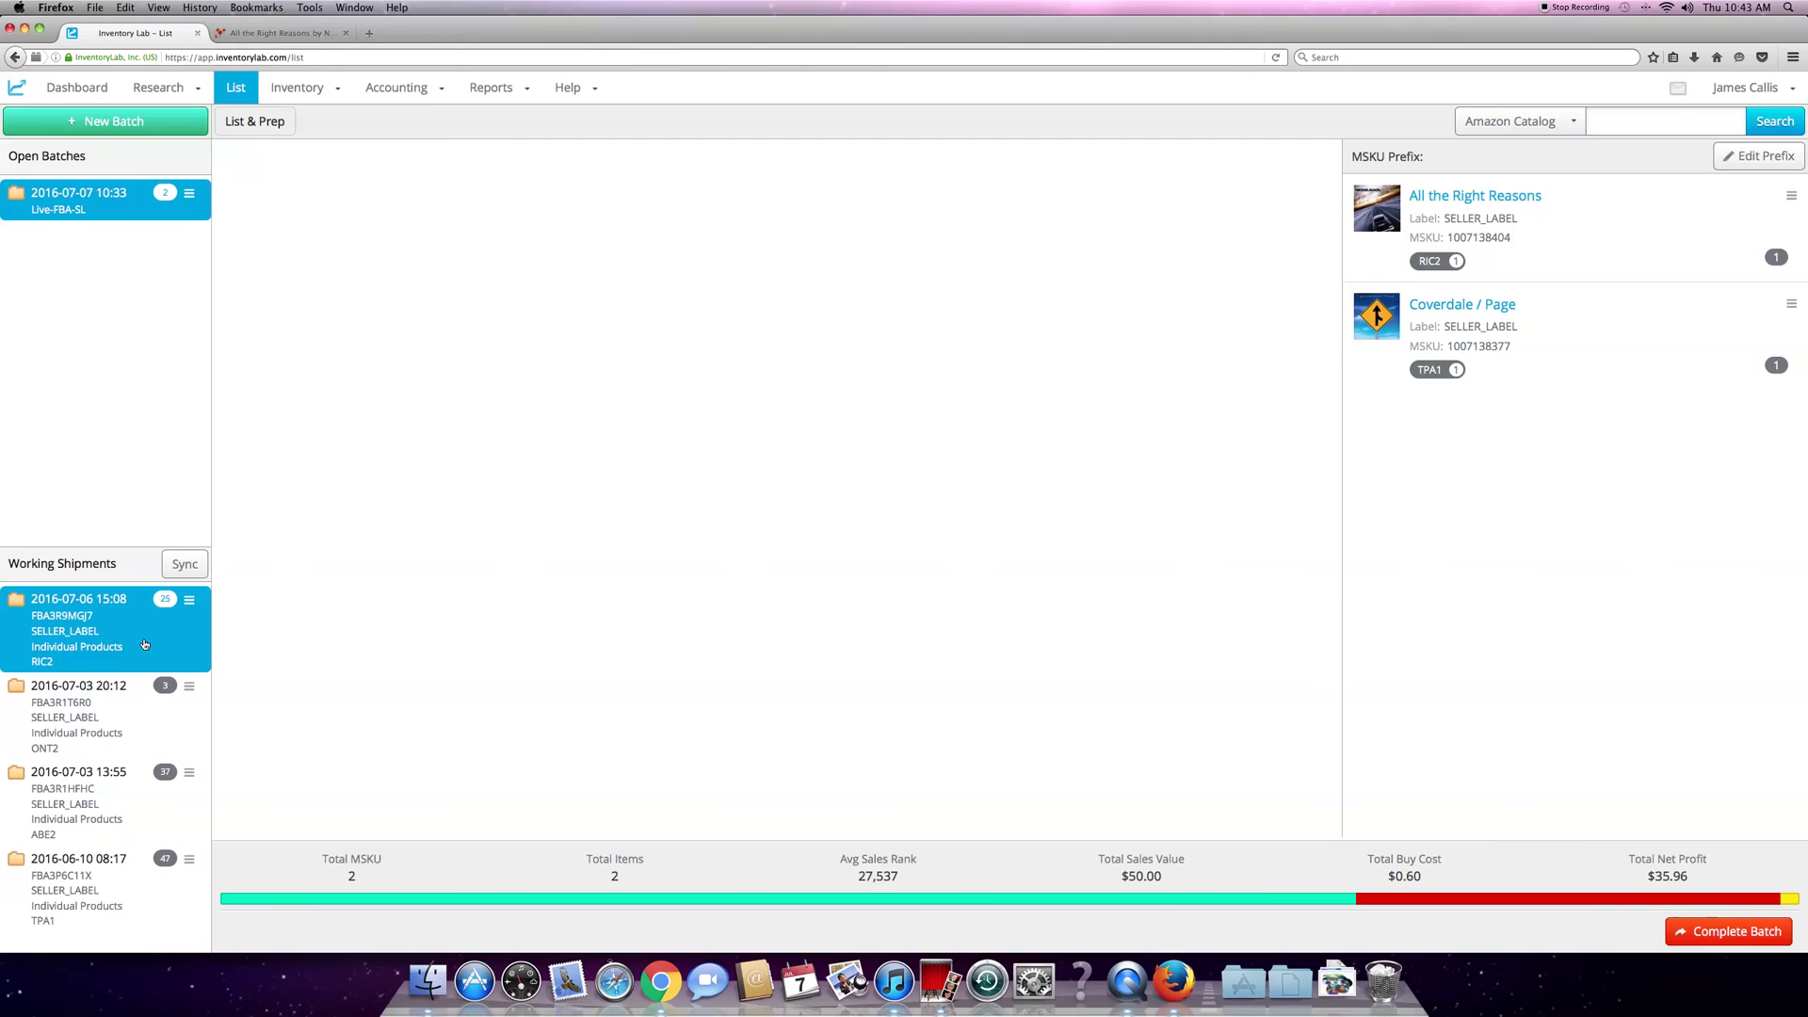
pyautogui.click(137, 709)
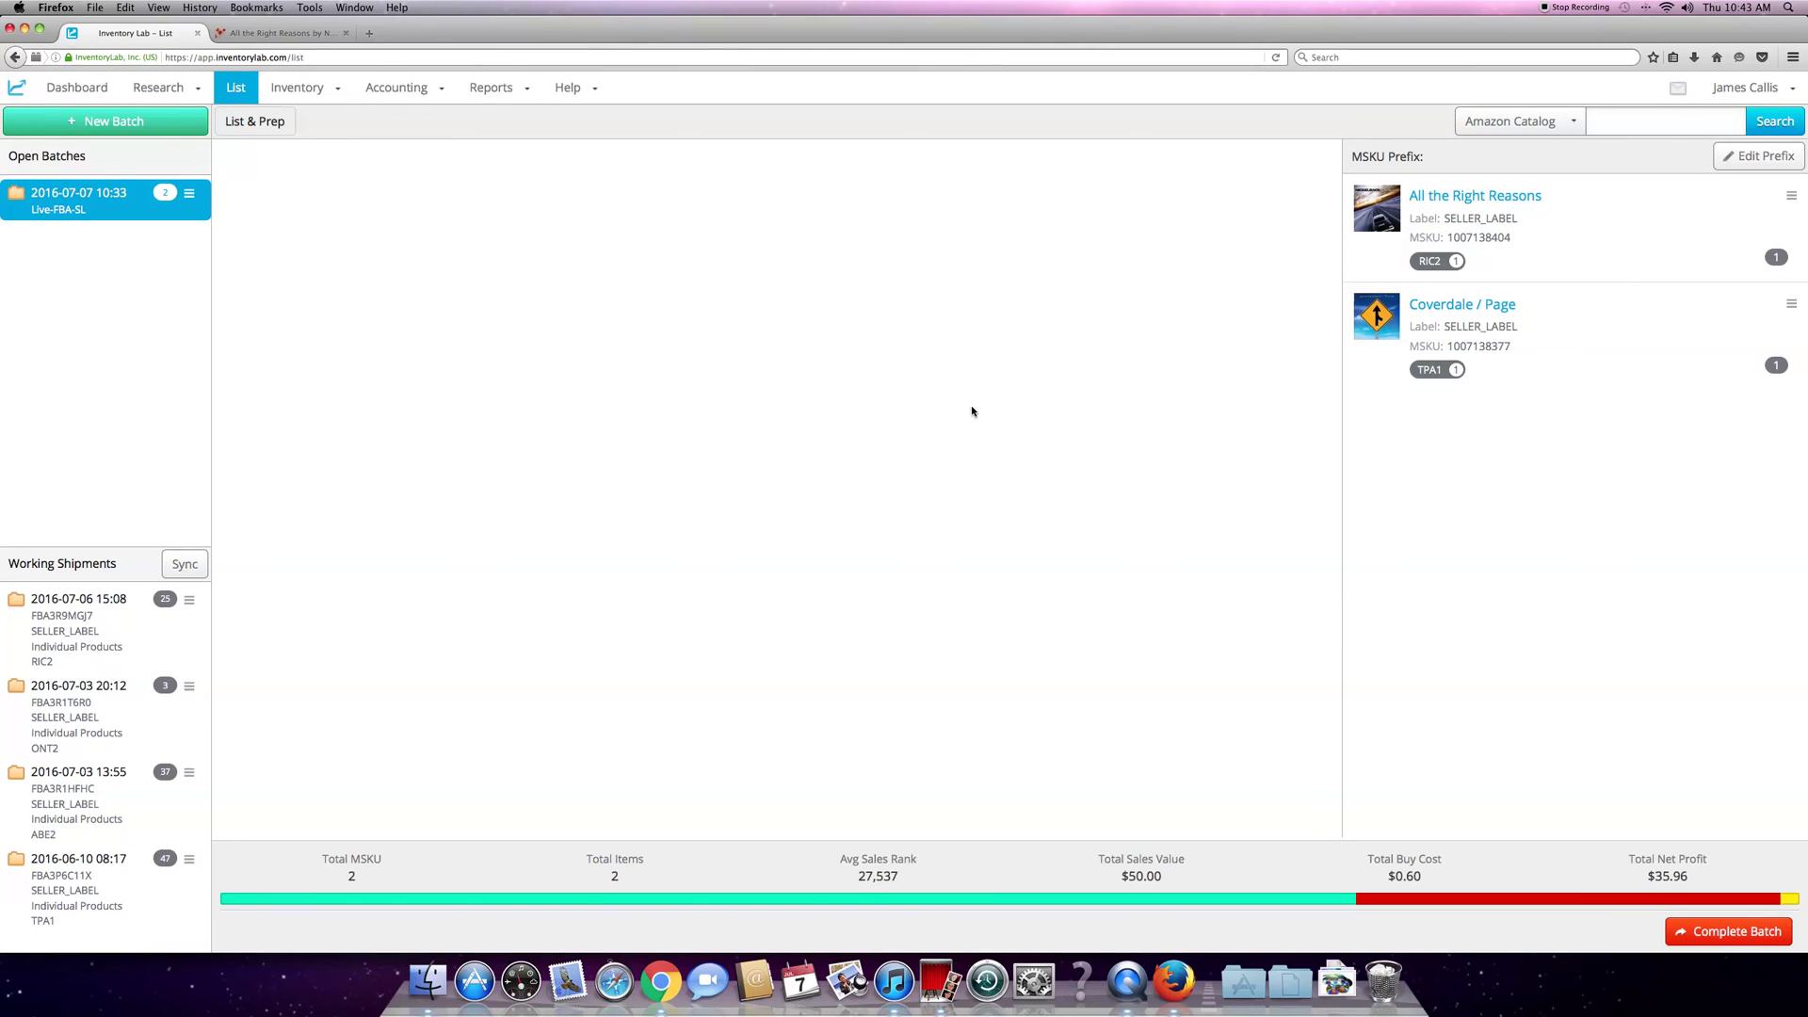
pyautogui.click(203, 648)
pyautogui.click(196, 577)
pyautogui.click(162, 885)
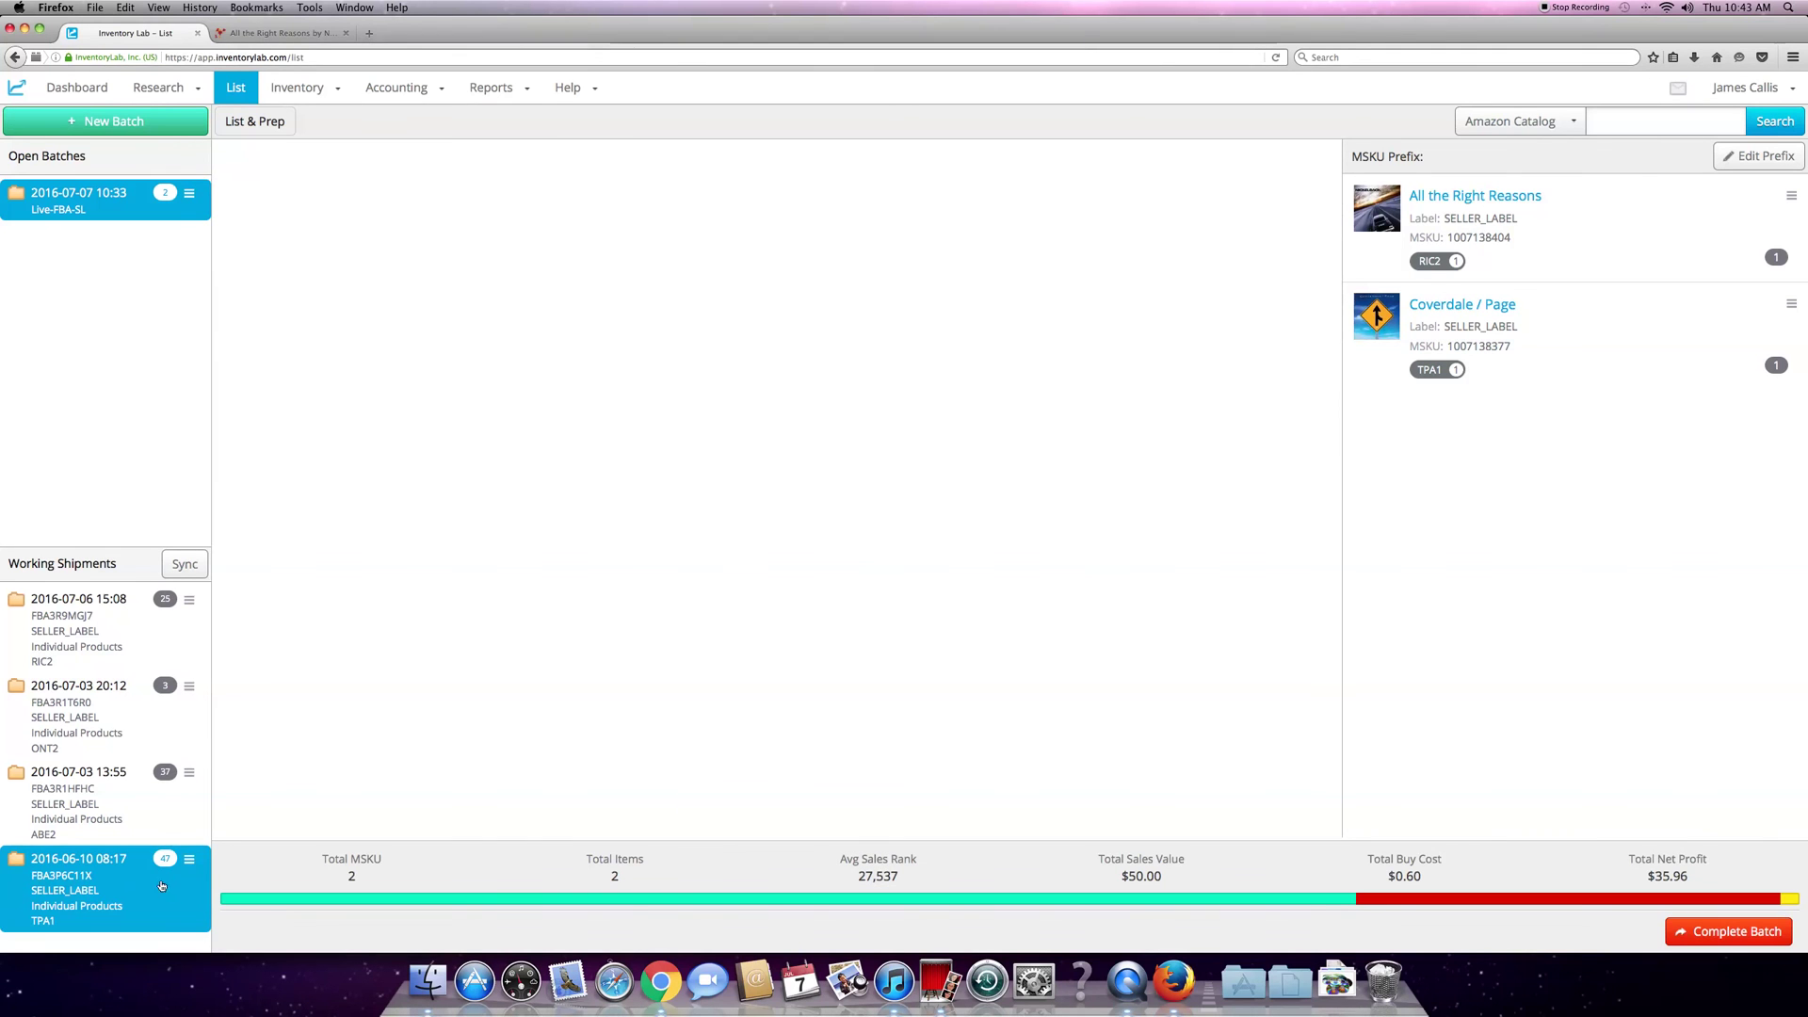